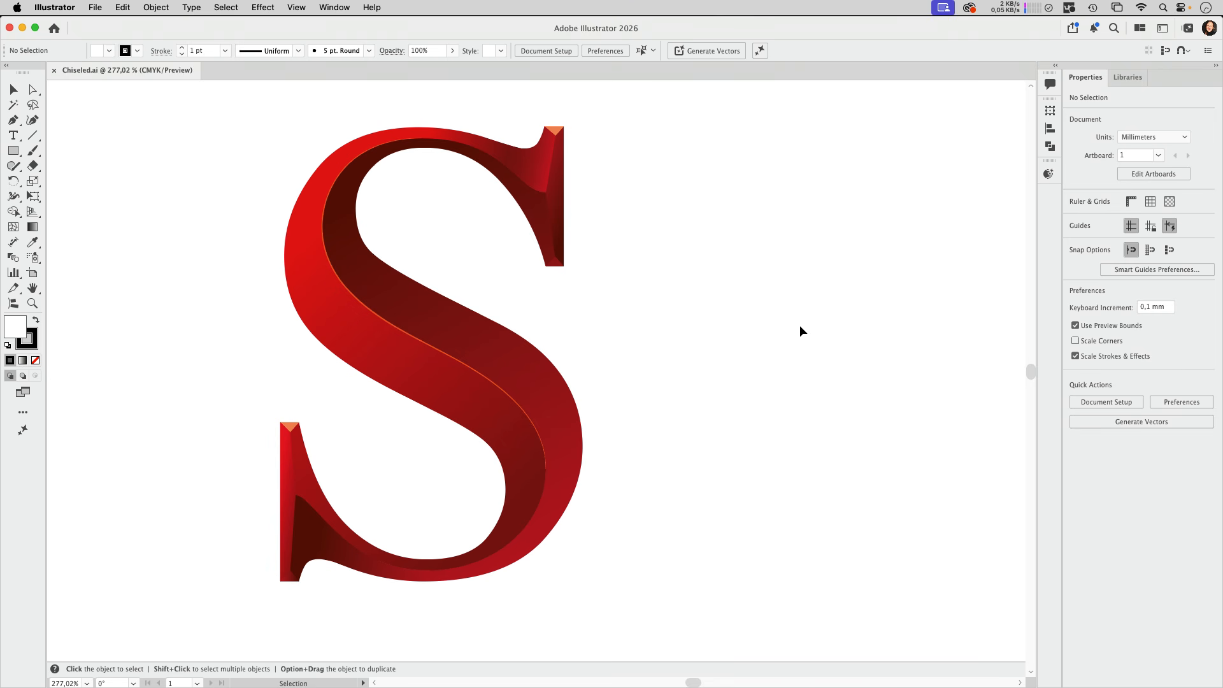
Place a copy of the black letter S to its right, level with the original
{"action": "left_click_drag", "start_coordinate": [819, 347], "coordinate": [491, 353]}
{"action": "left_click_drag", "start_coordinate": [790, 368], "coordinate": [496, 365]}
{"action": "left_click_drag", "start_coordinate": [678, 372], "coordinate": [496, 373]}
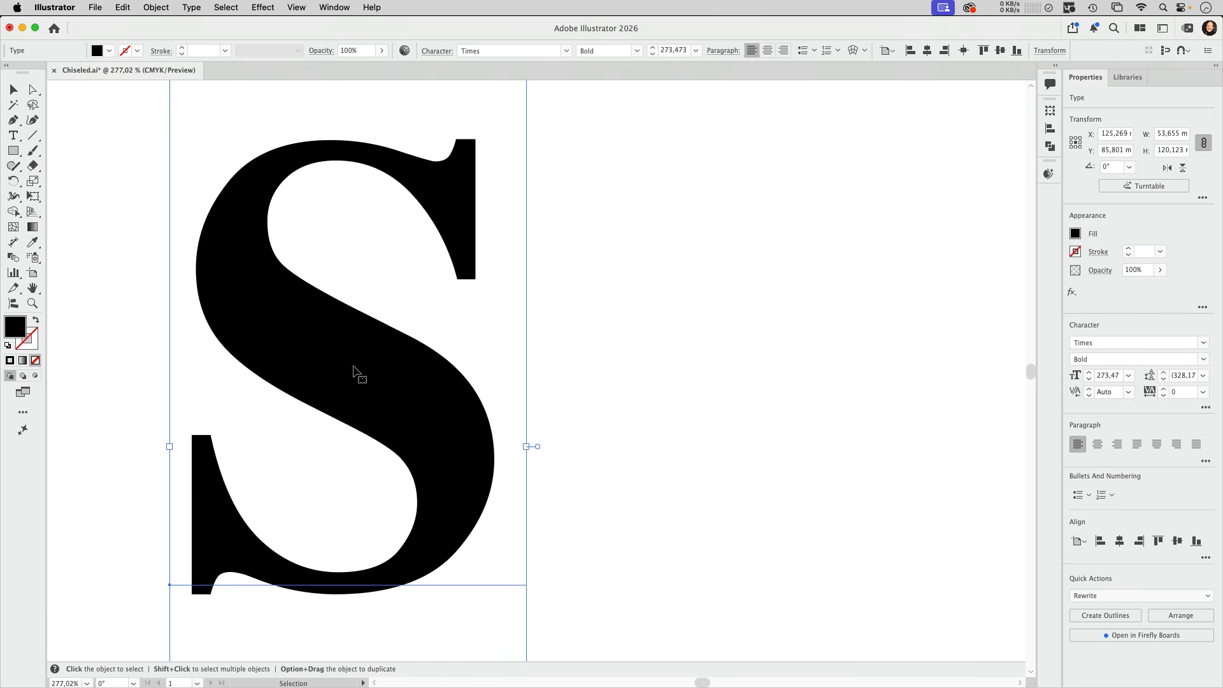
{"action": "left_click_drag", "start_coordinate": [285, 344], "coordinate": [922, 395]}
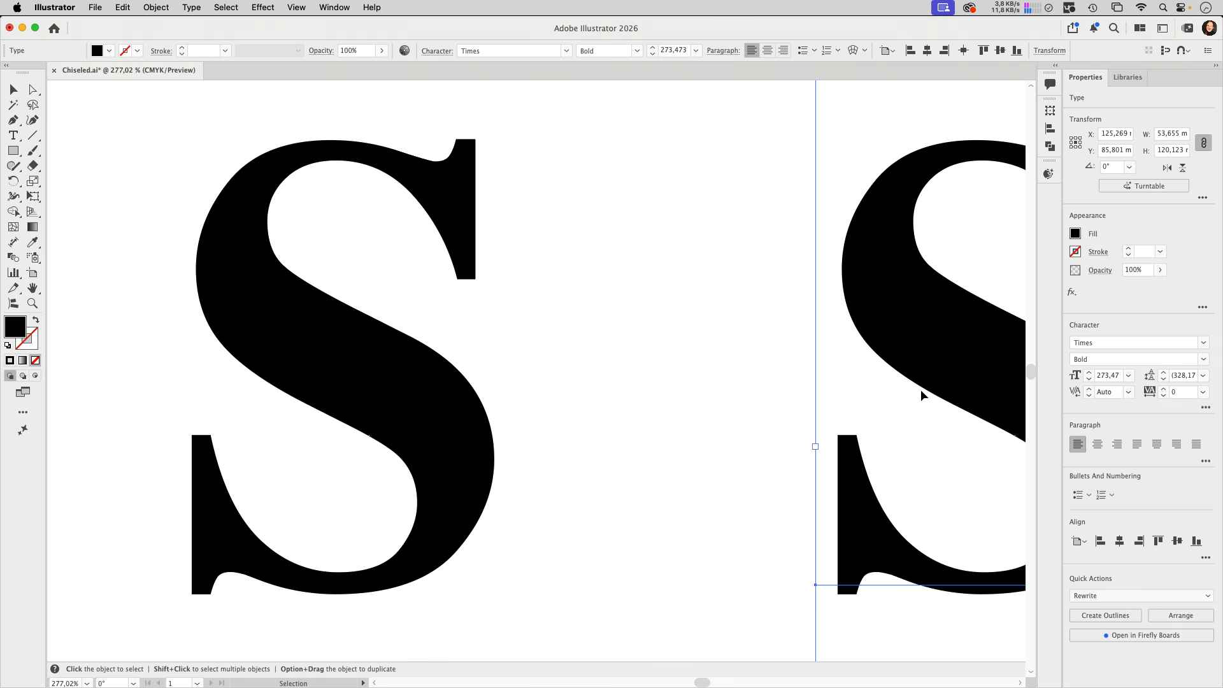
Change the fill of the original black S to orange from the recent colors
{"action": "scroll", "coordinate": [530, 419], "scroll_direction": "right", "scroll_amount": 10}
{"action": "scroll", "coordinate": [756, 421], "scroll_direction": "left", "scroll_amount": 1}
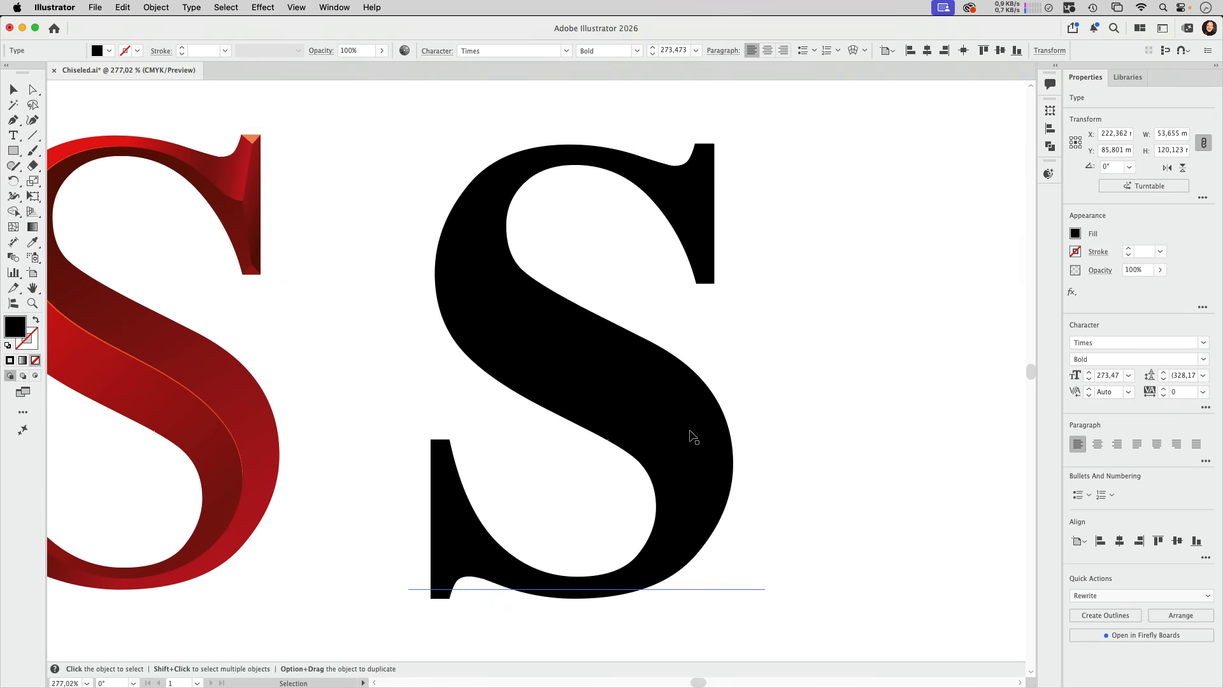
{"action": "left_click", "coordinate": [109, 51]}
{"action": "left_click", "coordinate": [8, 113]}
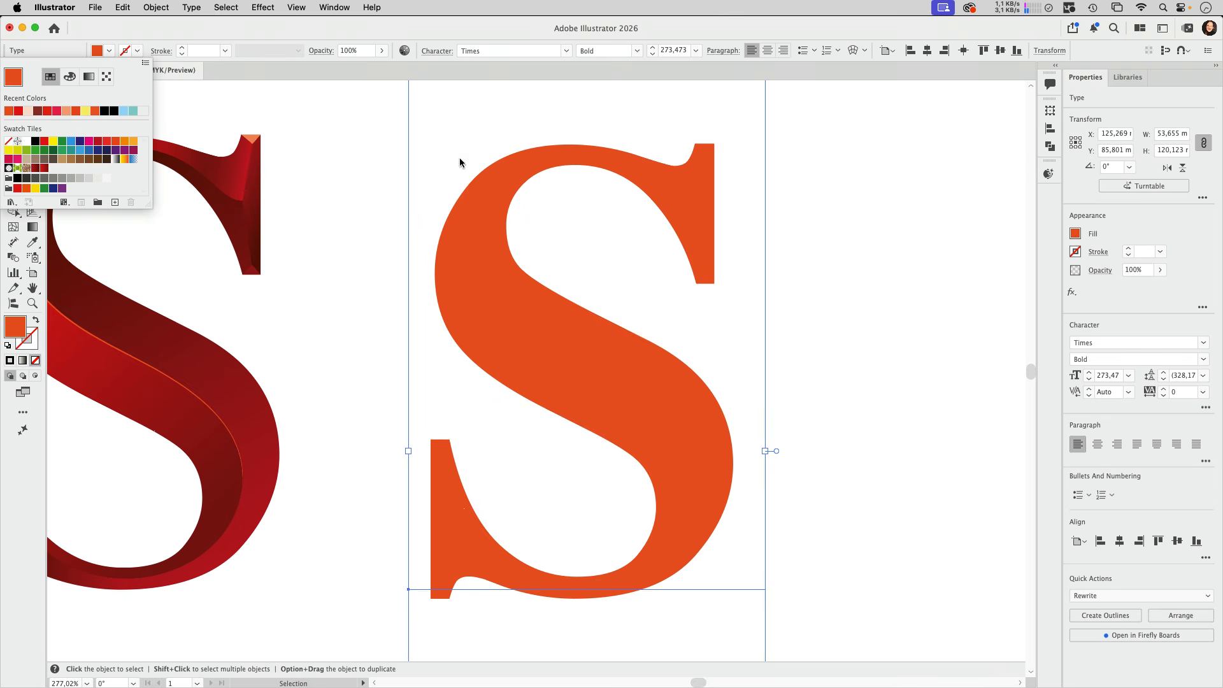
Apply the 3D Extrude & Bevel effect to the orange S with Front rotation and a Classic bevel of 100% width
{"action": "left_click", "coordinate": [270, 10]}
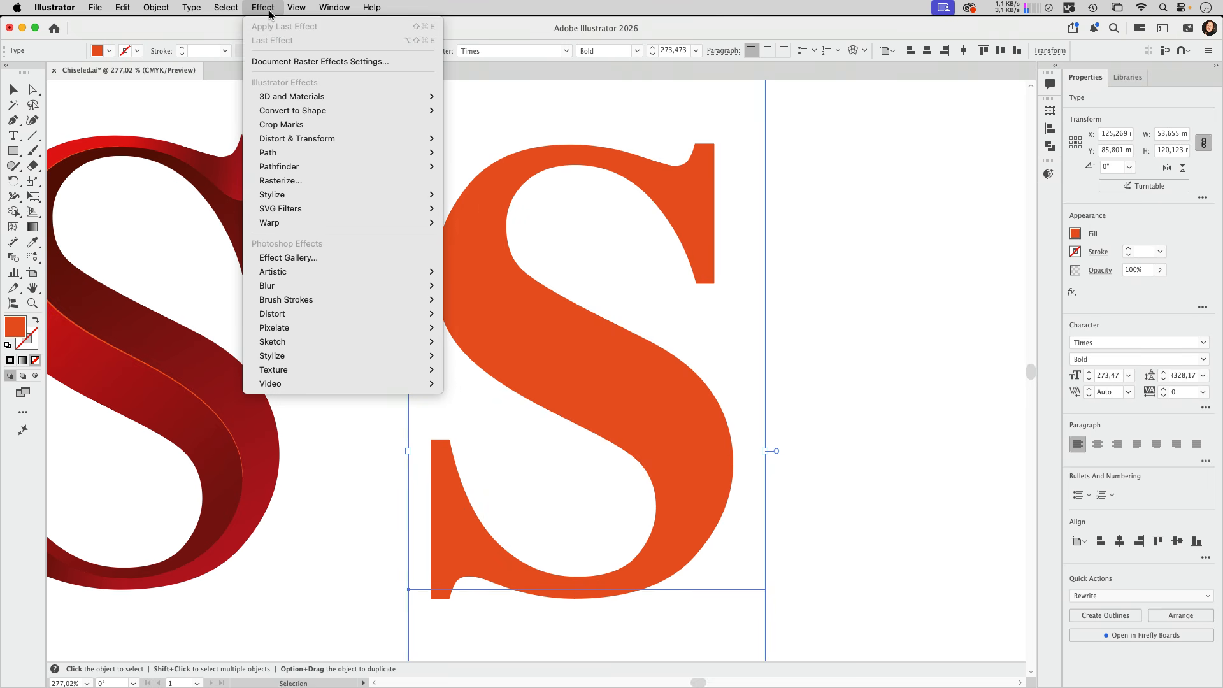
{"action": "mouse_move", "coordinate": [286, 97]}
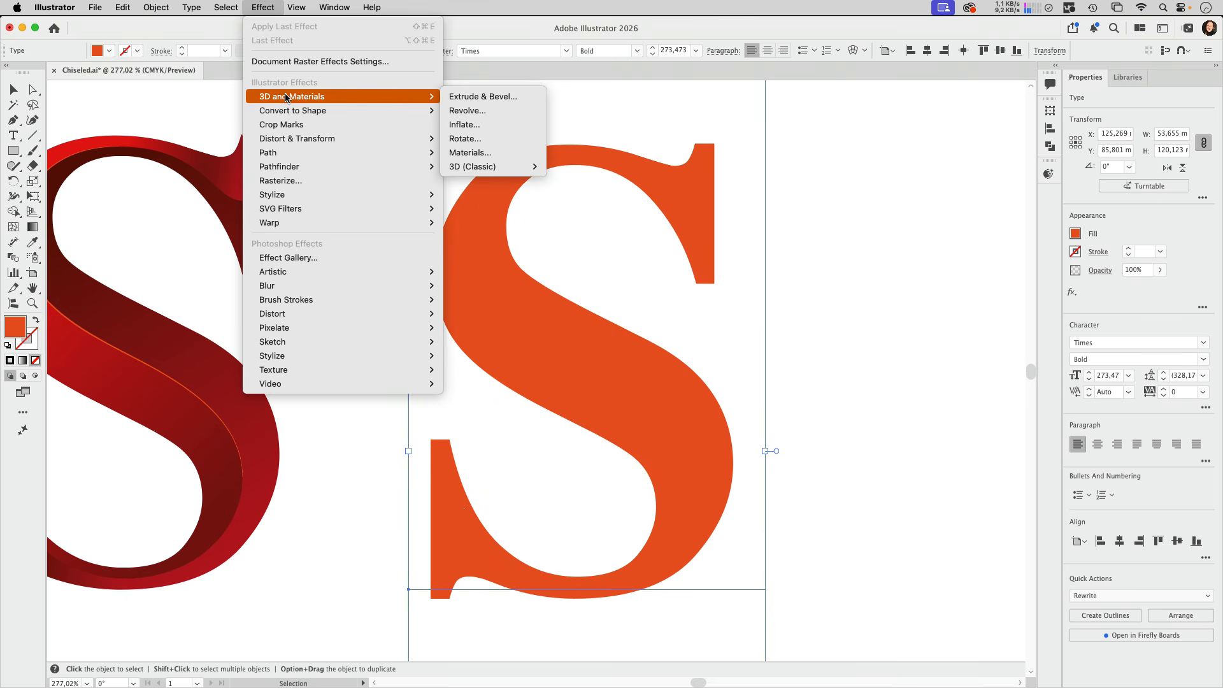
{"action": "left_click", "coordinate": [478, 97]}
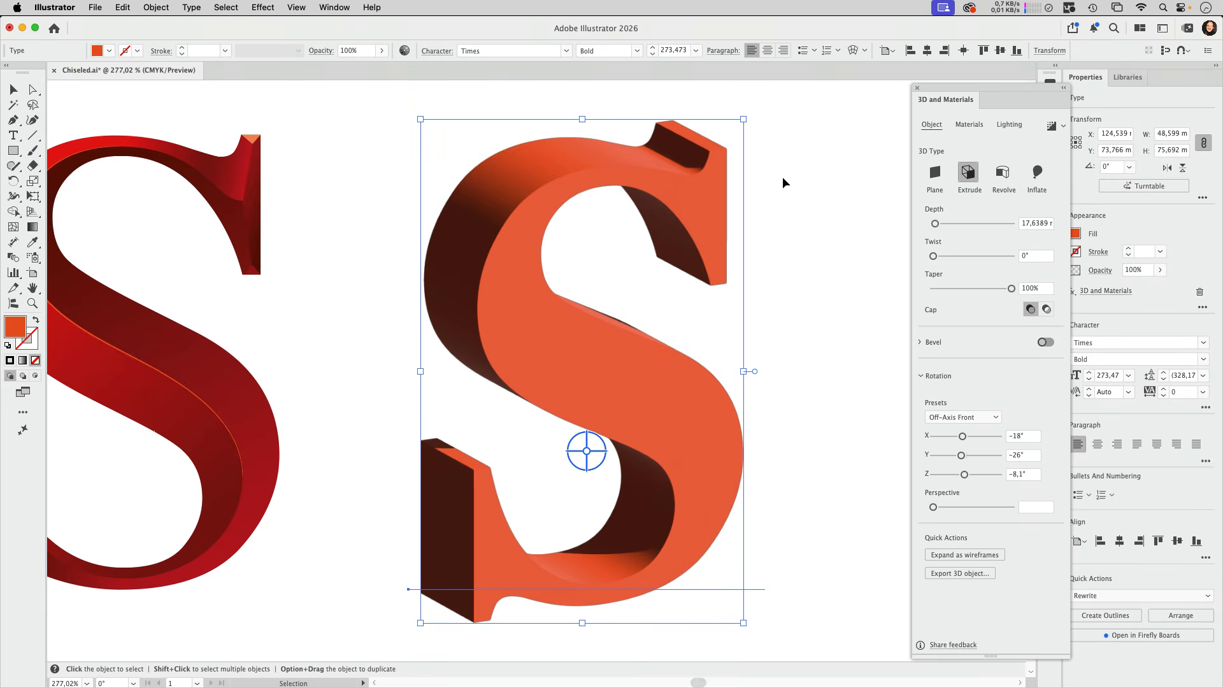
{"action": "left_click", "coordinate": [957, 417]}
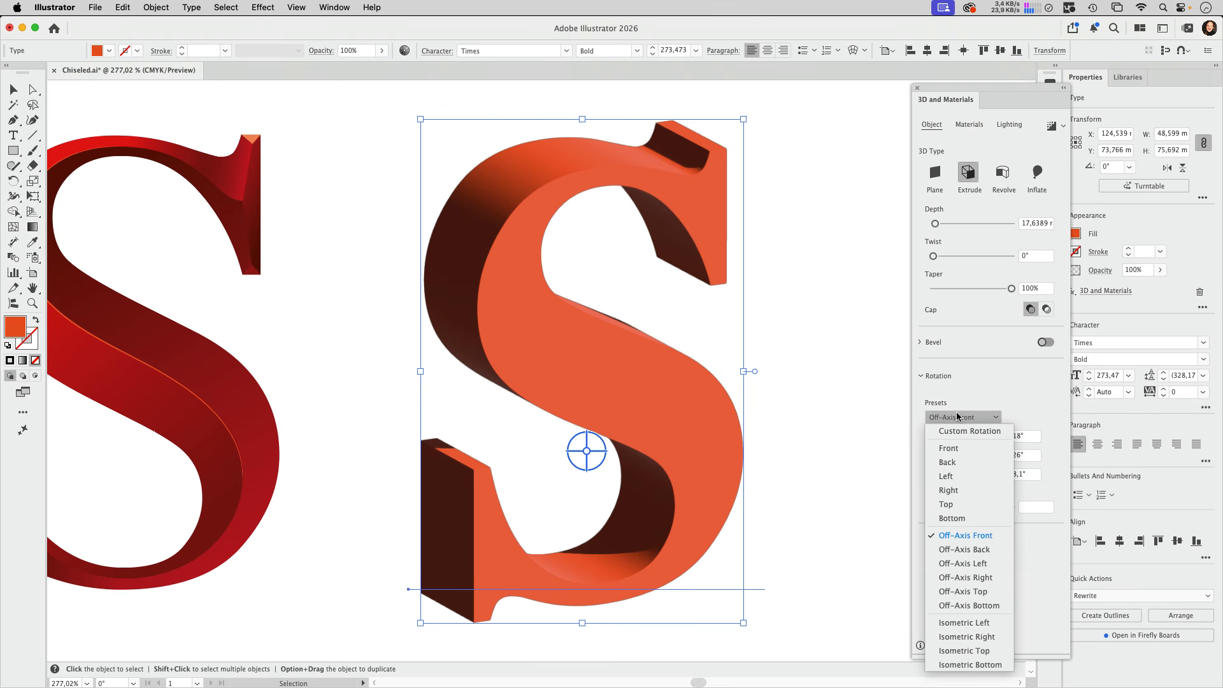
{"action": "left_click", "coordinate": [953, 449]}
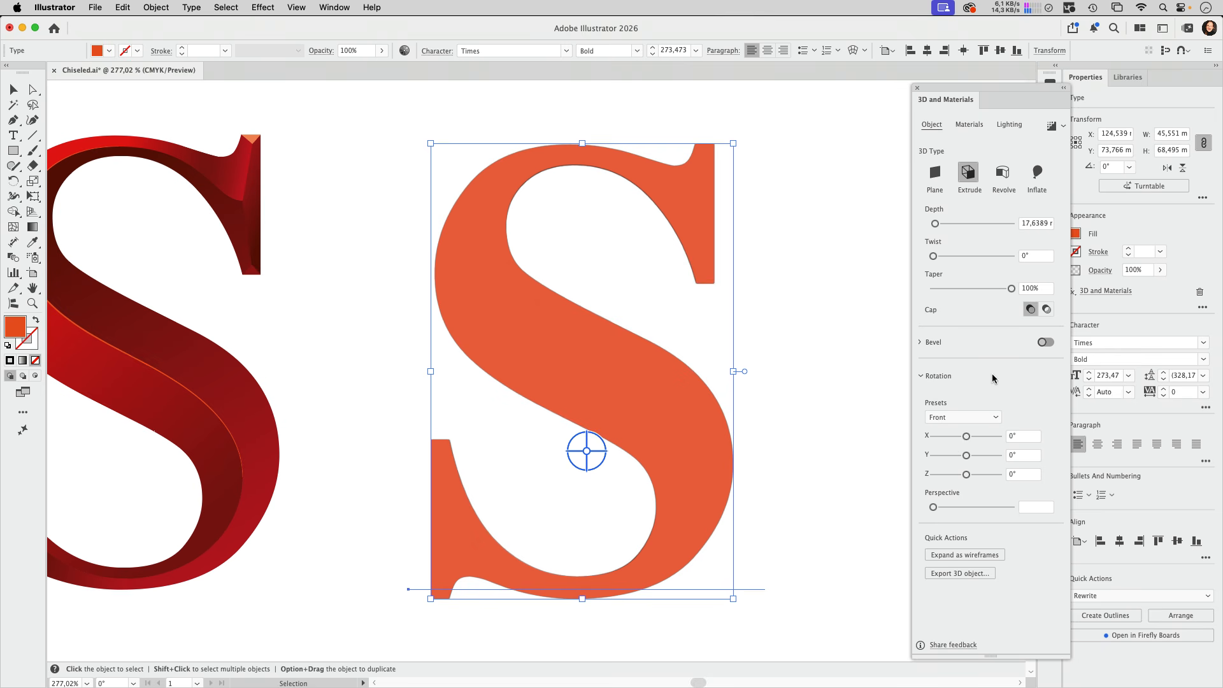
{"action": "left_click", "coordinate": [1046, 342]}
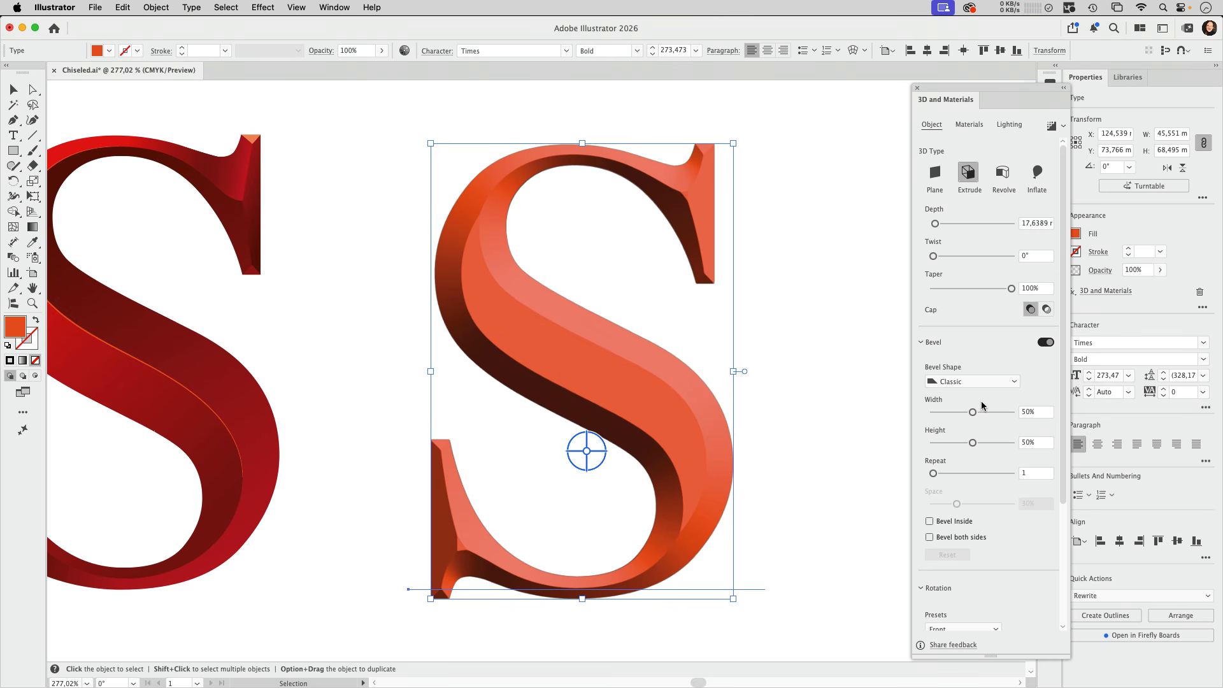
{"action": "left_click_drag", "start_coordinate": [973, 413], "coordinate": [1024, 412]}
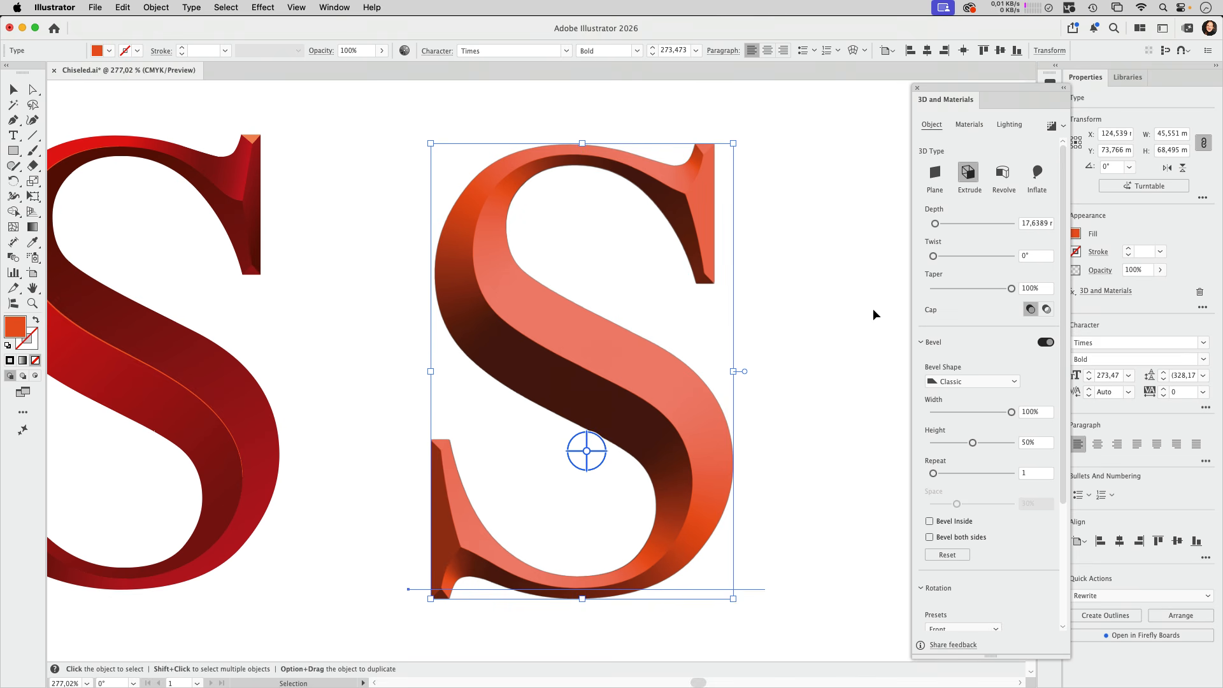
Reposition the light on the S to the upper left, at about -128° rotation and 39° height
{"action": "left_click", "coordinate": [1009, 124]}
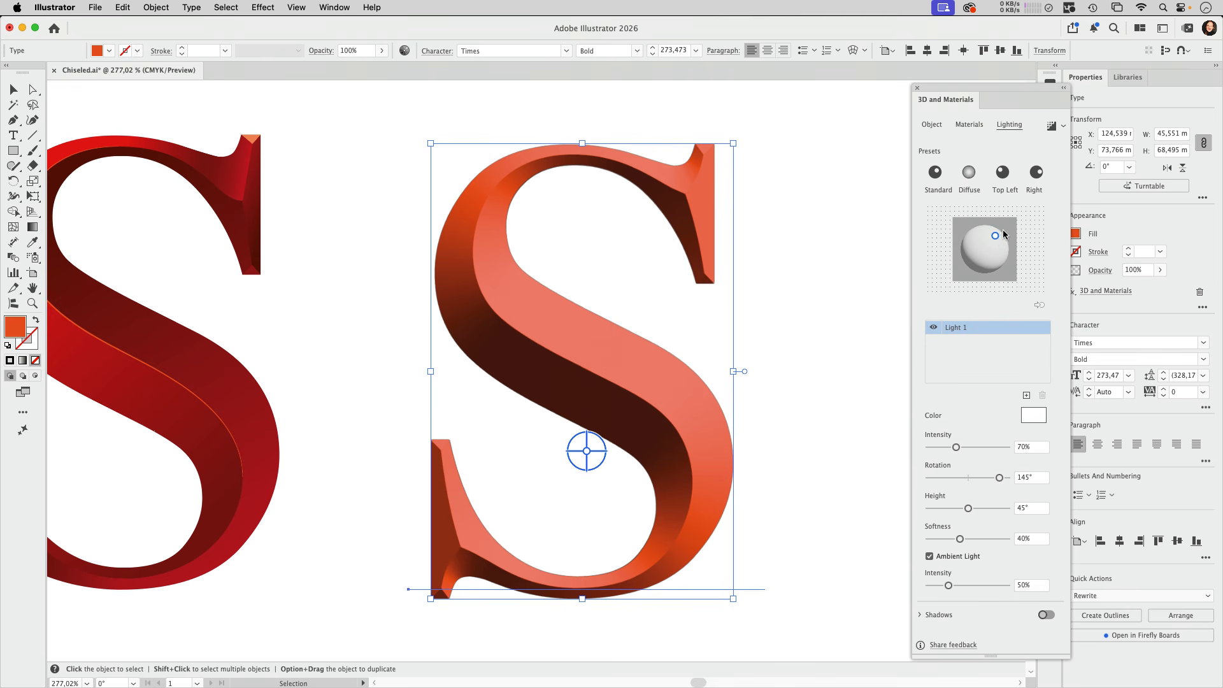
{"action": "left_click_drag", "start_coordinate": [996, 235], "coordinate": [968, 237]}
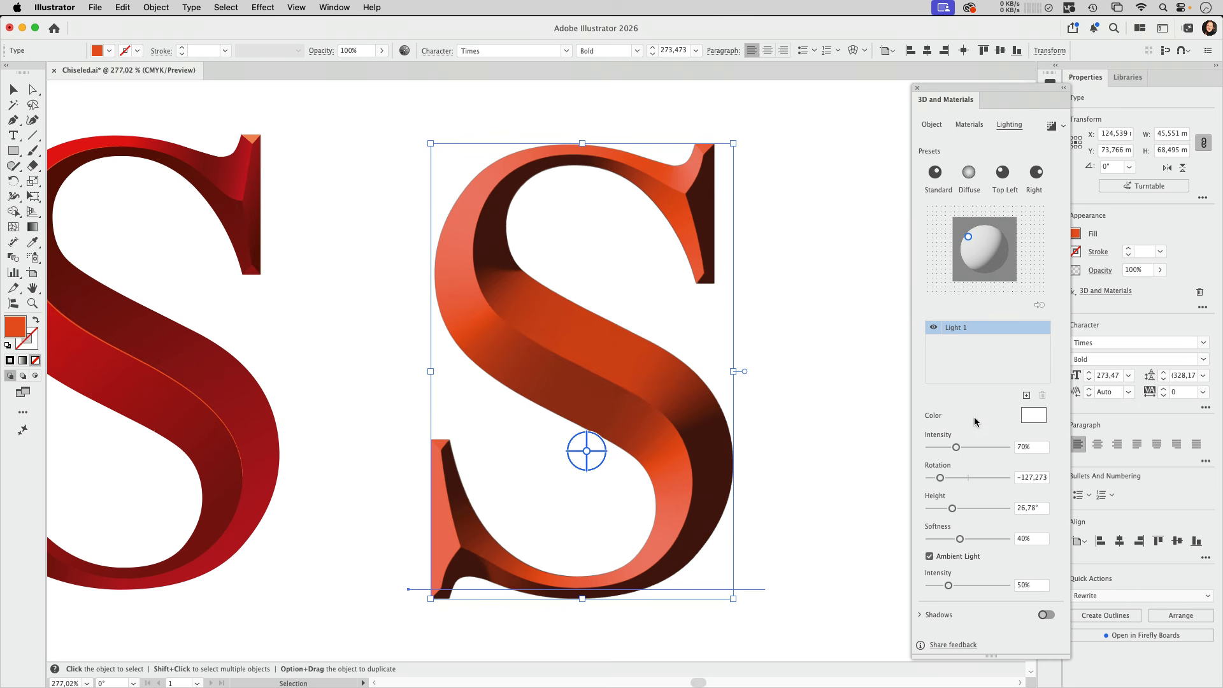
{"action": "left_click_drag", "start_coordinate": [969, 237], "coordinate": [975, 241]}
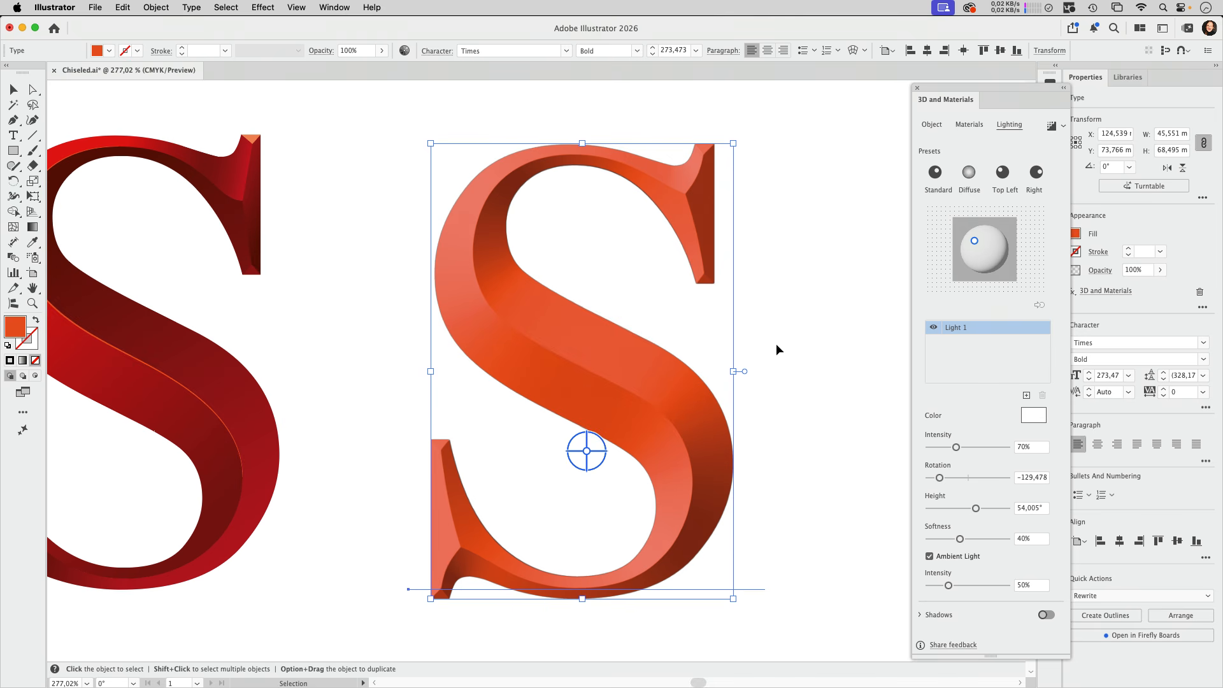
{"action": "left_click_drag", "start_coordinate": [975, 241], "coordinate": [969, 237]}
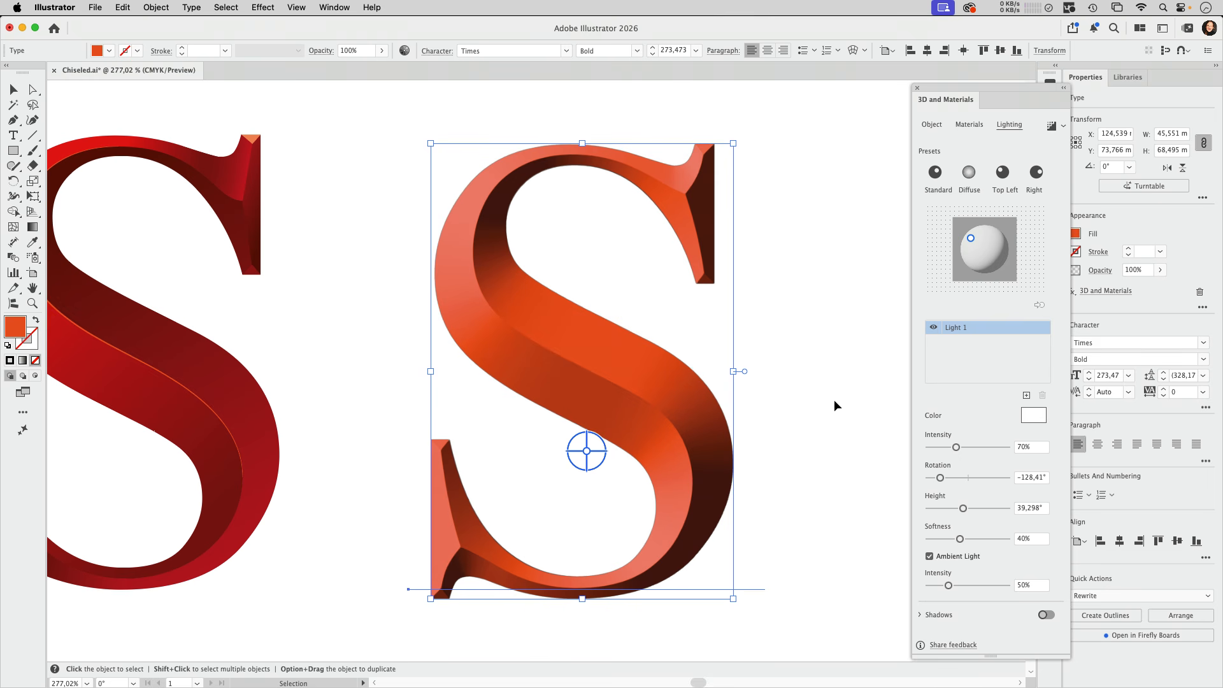
Examine the edges and shading of the beveled S up close and compare it with the finished red S
{"action": "left_click", "coordinate": [835, 401]}
{"action": "left_click_drag", "start_coordinate": [461, 276], "coordinate": [757, 327]}
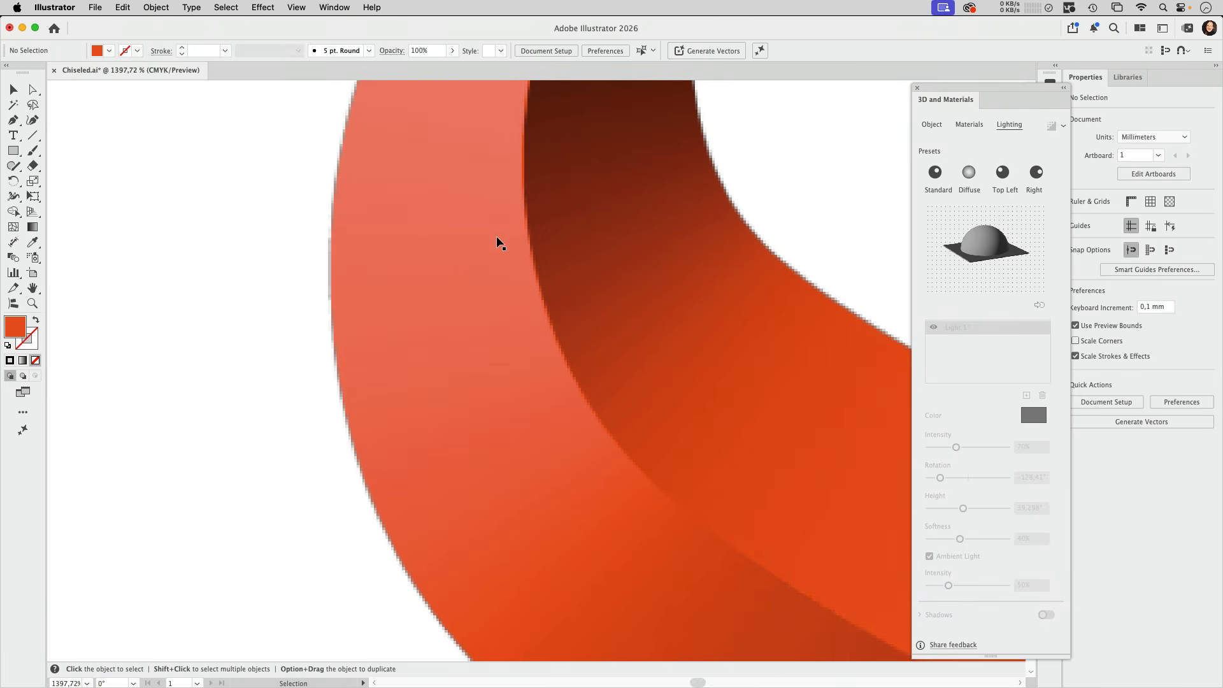
{"action": "key", "text": "z"}
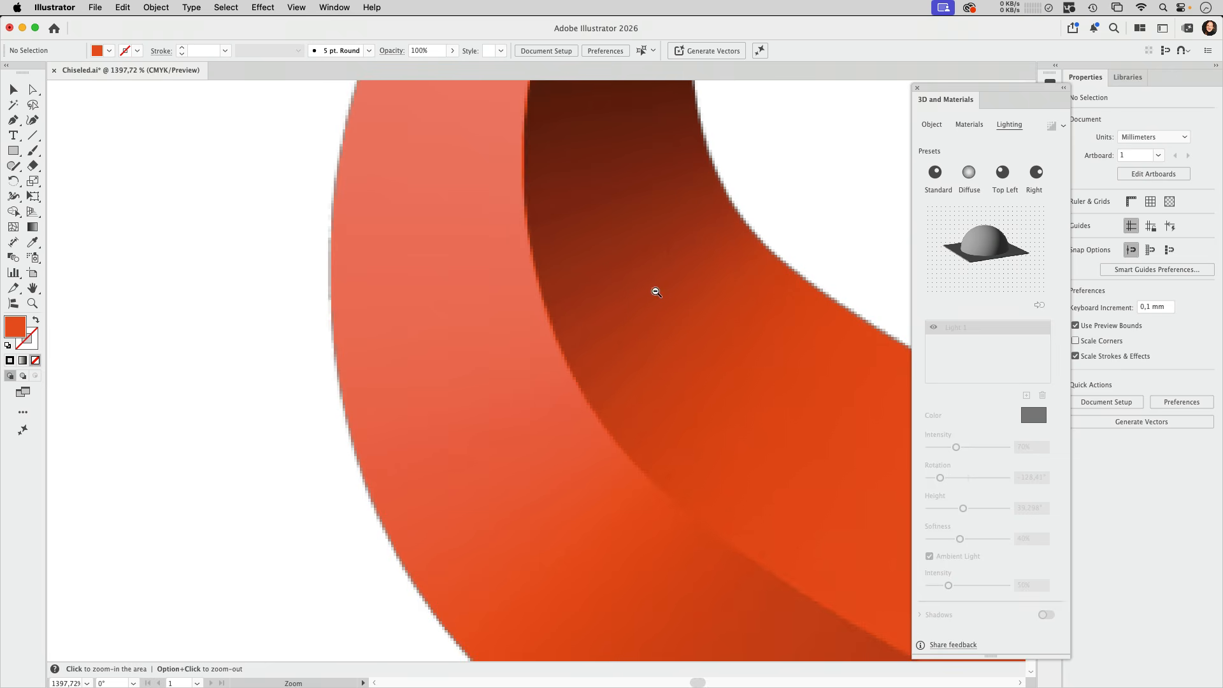
{"action": "left_click_drag", "start_coordinate": [652, 289], "coordinate": [447, 372]}
{"action": "left_click_drag", "start_coordinate": [673, 311], "coordinate": [557, 345]}
{"action": "left_click_drag", "start_coordinate": [701, 328], "coordinate": [516, 298]}
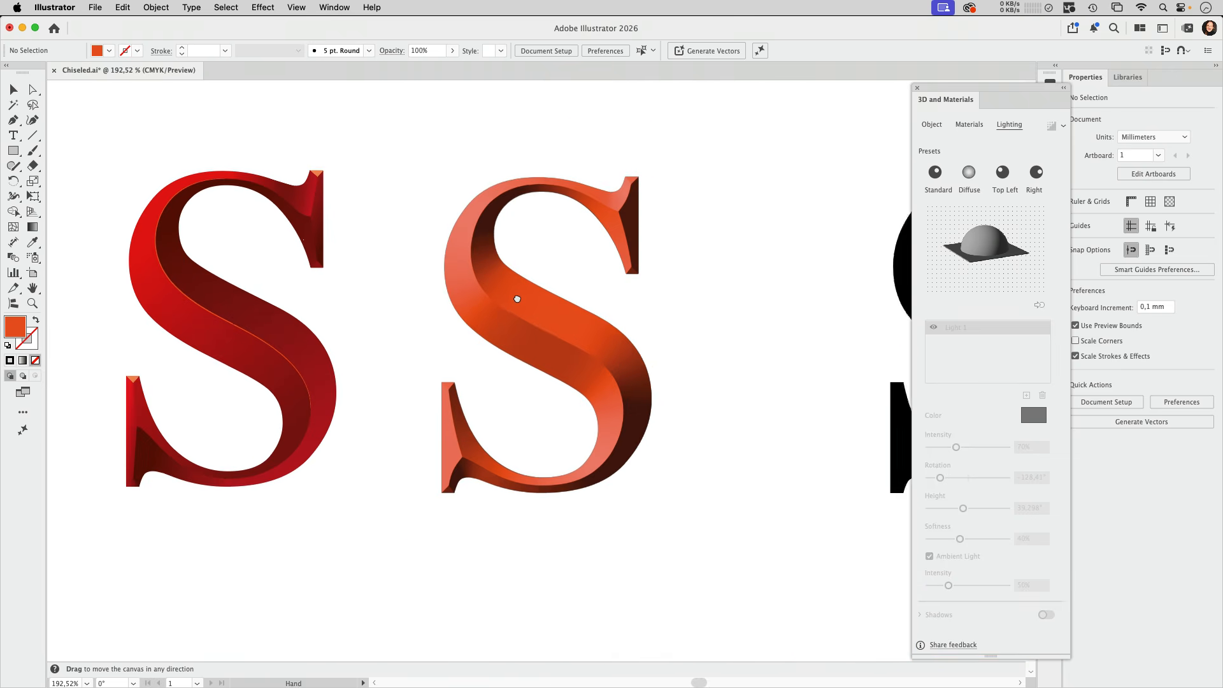
{"action": "left_click_drag", "start_coordinate": [605, 292], "coordinate": [650, 310]}
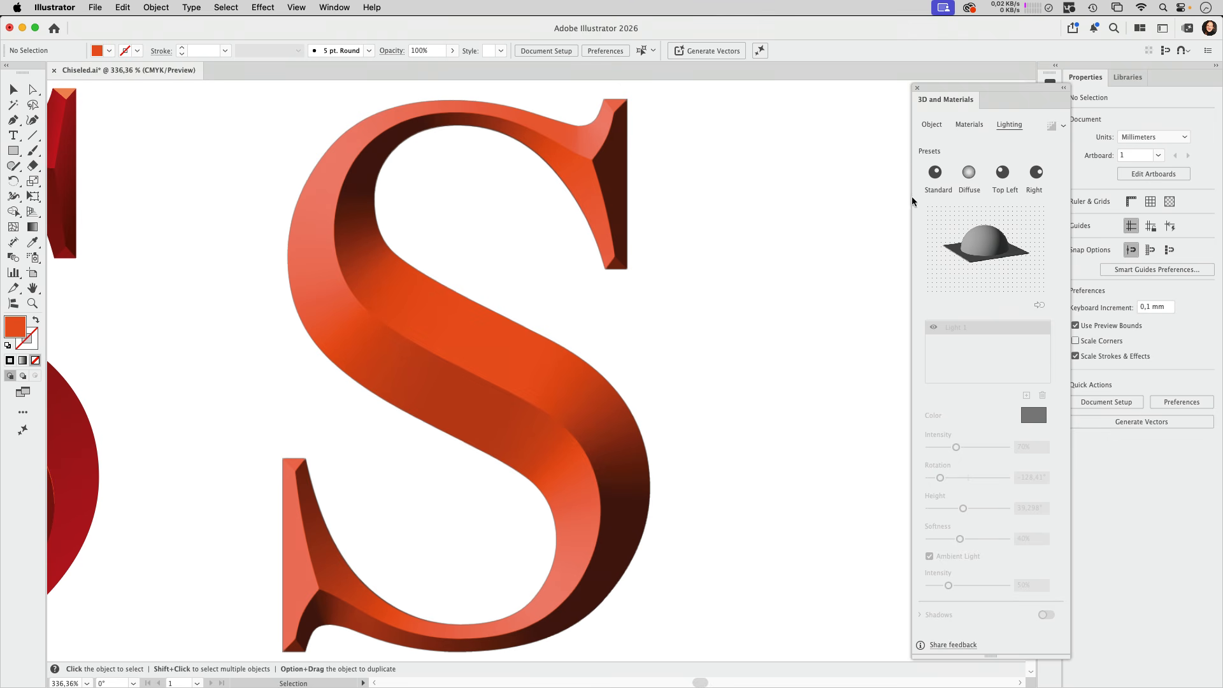
Try to expand the beveled 3D S as wireframes
{"action": "left_click", "coordinate": [582, 189]}
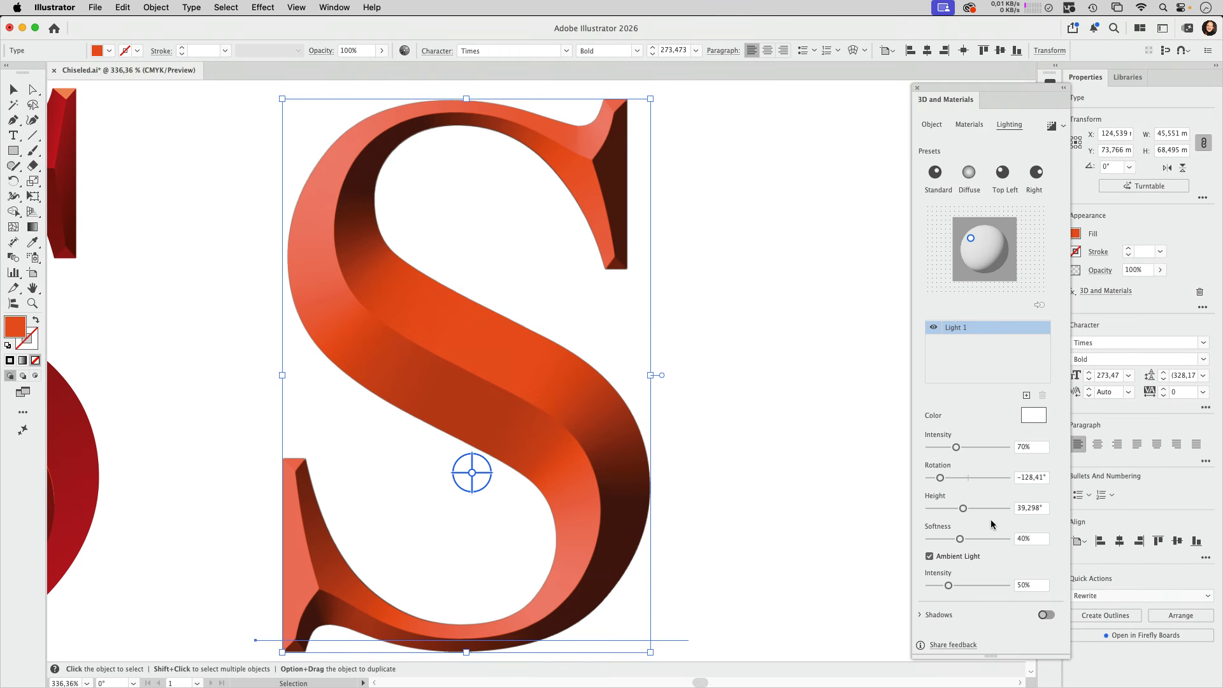
{"action": "left_click", "coordinate": [932, 124]}
{"action": "scroll", "coordinate": [991, 608], "scroll_direction": "down", "scroll_amount": 5}
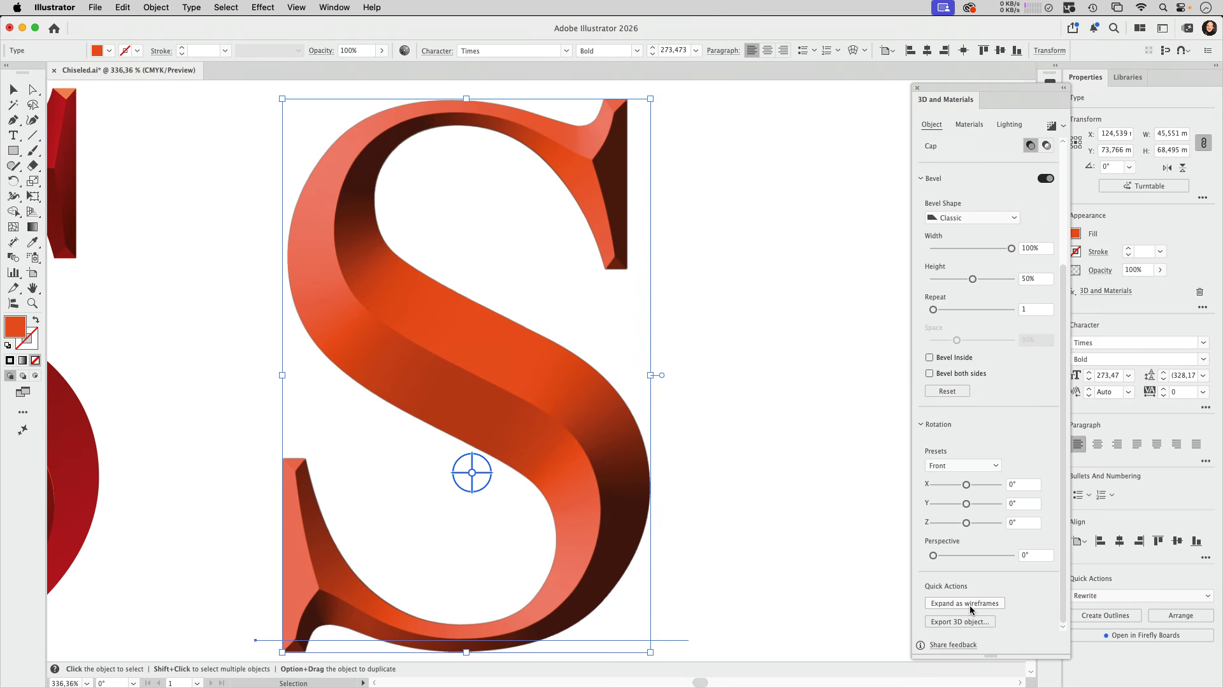
{"action": "left_click", "coordinate": [965, 604]}
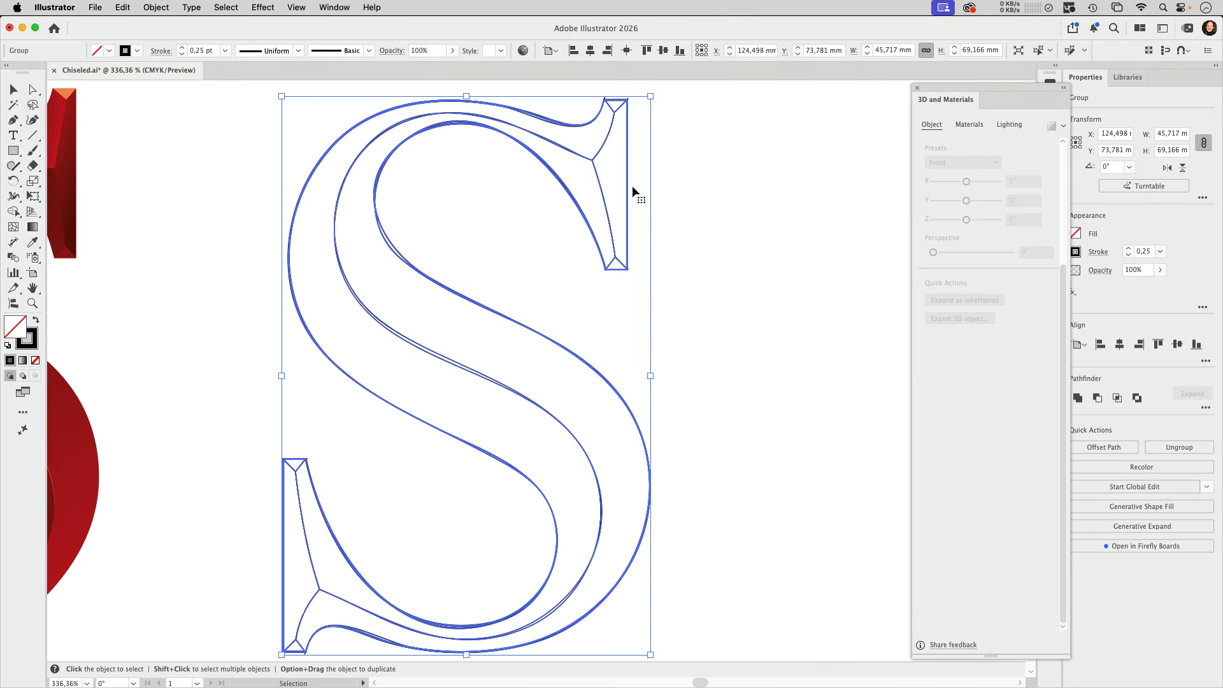
{"action": "left_click", "coordinate": [732, 166]}
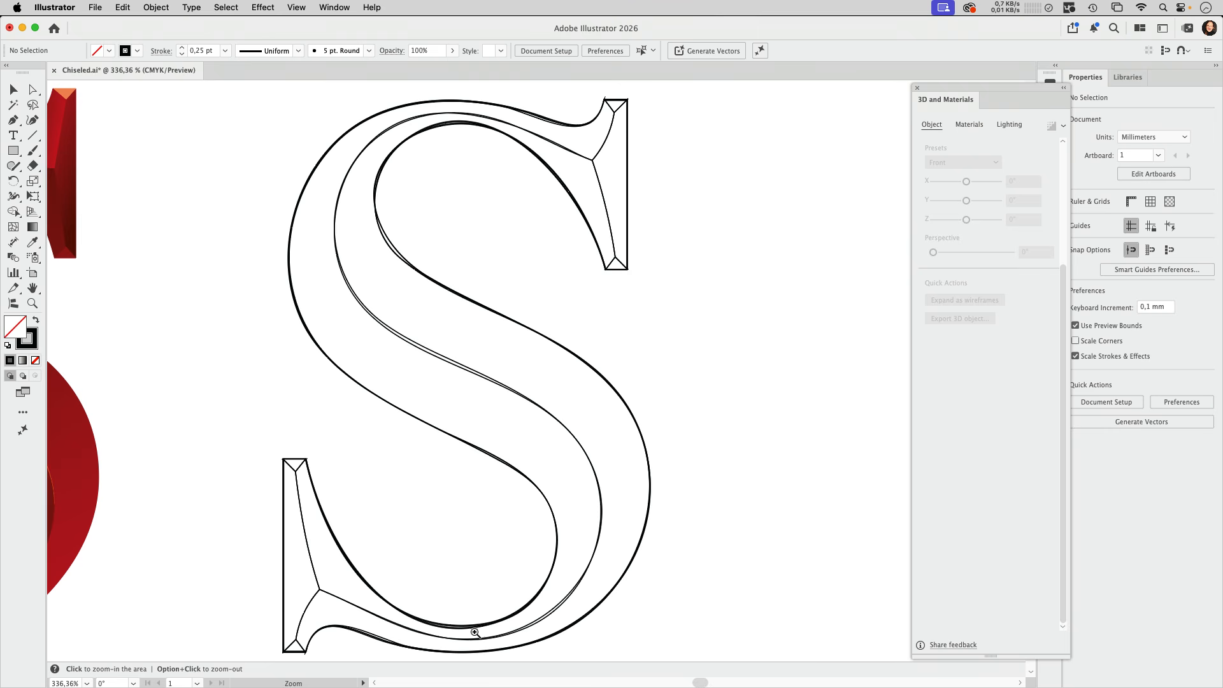
Inspect the wireframe's curves up close and undo the wireframe expansion
{"action": "scroll", "coordinate": [440, 626], "scroll_direction": "up", "scroll_amount": 5}
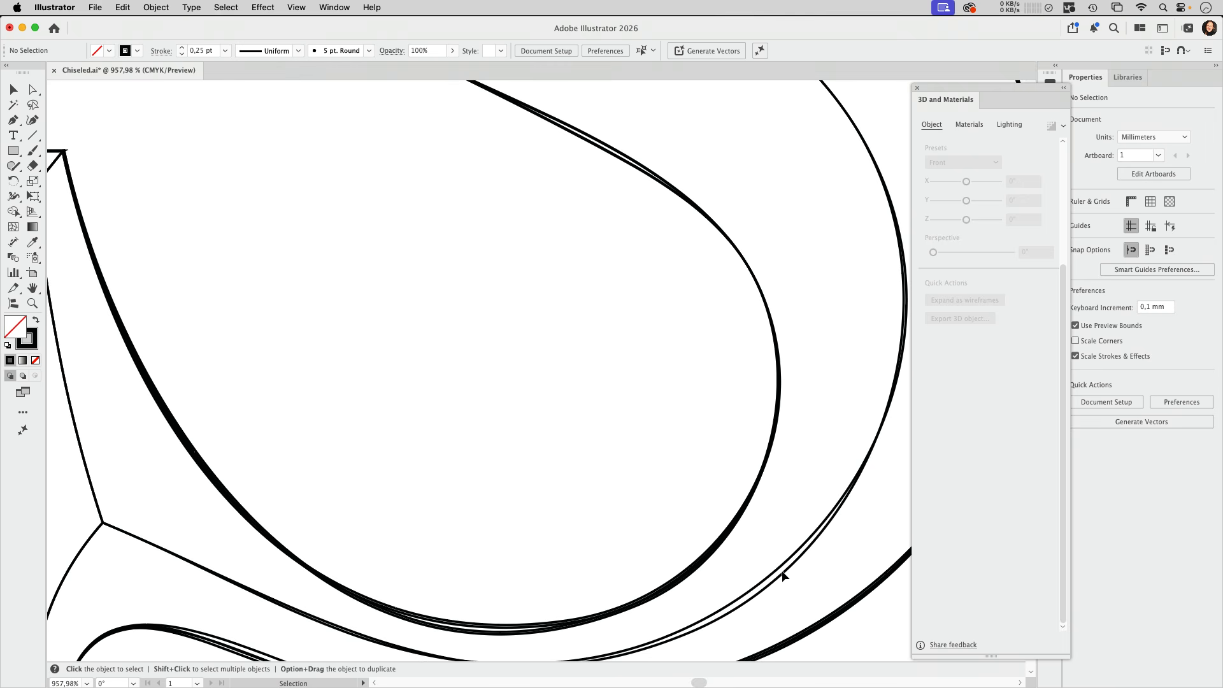
{"action": "scroll", "coordinate": [783, 575], "scroll_direction": "down", "scroll_amount": 5}
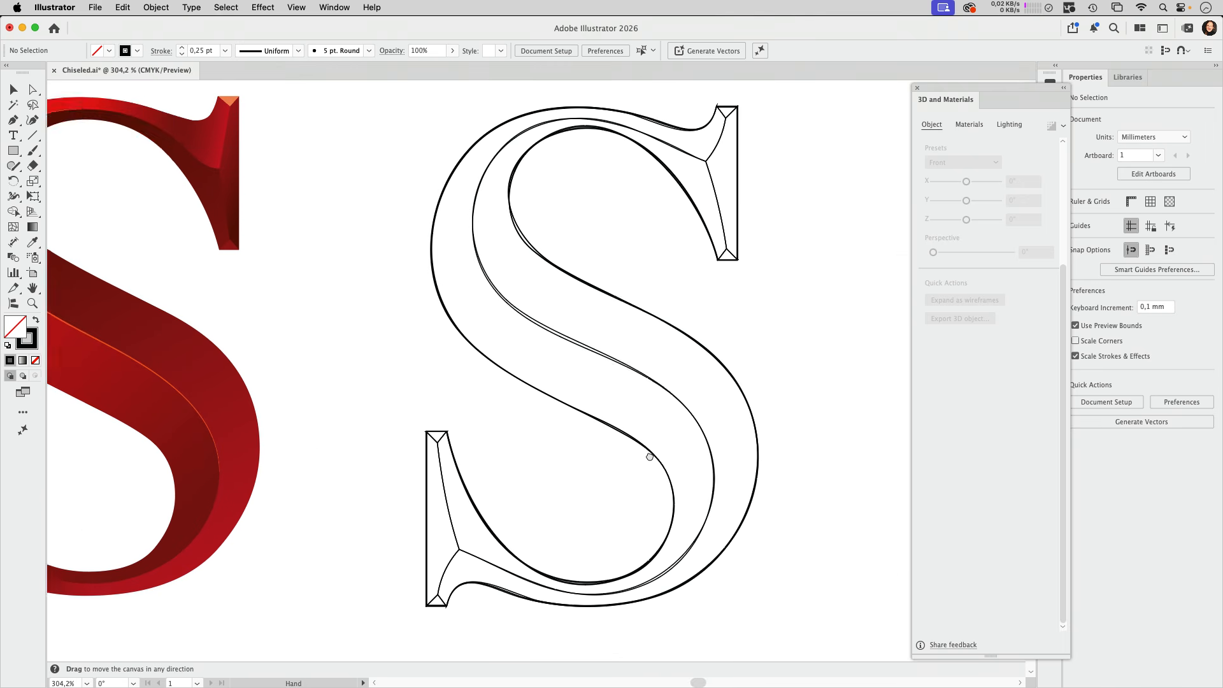
{"action": "left_click_drag", "start_coordinate": [650, 457], "coordinate": [517, 475]}
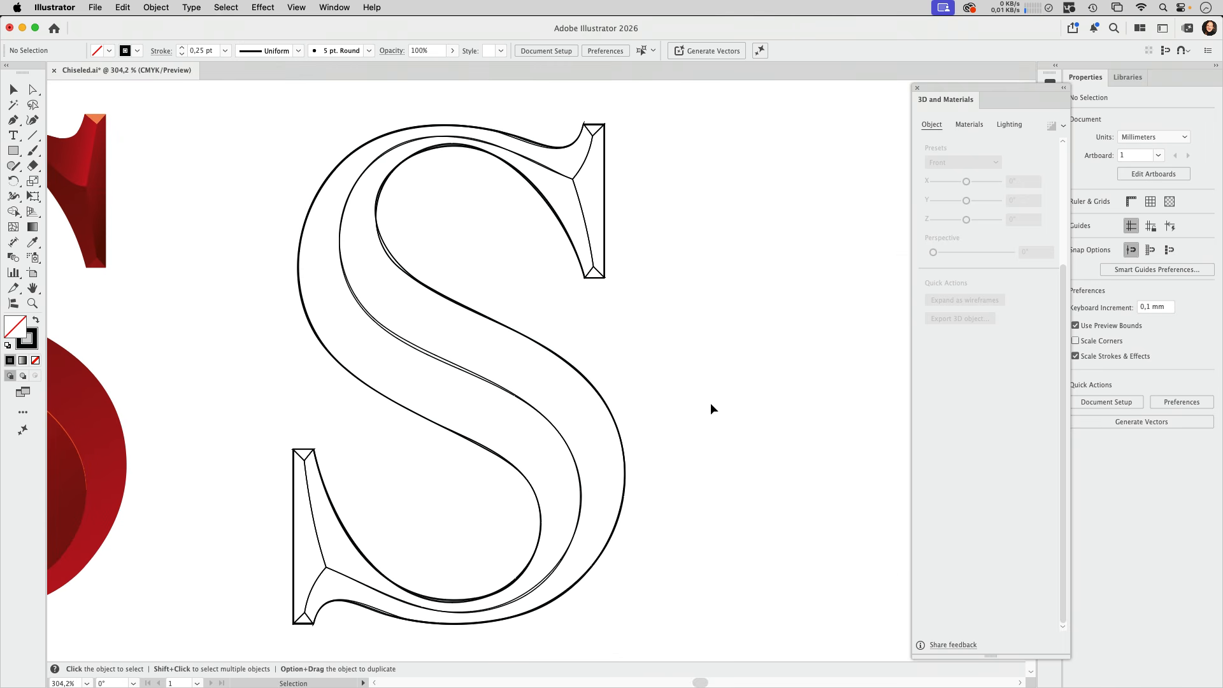
{"action": "key", "text": "a"}
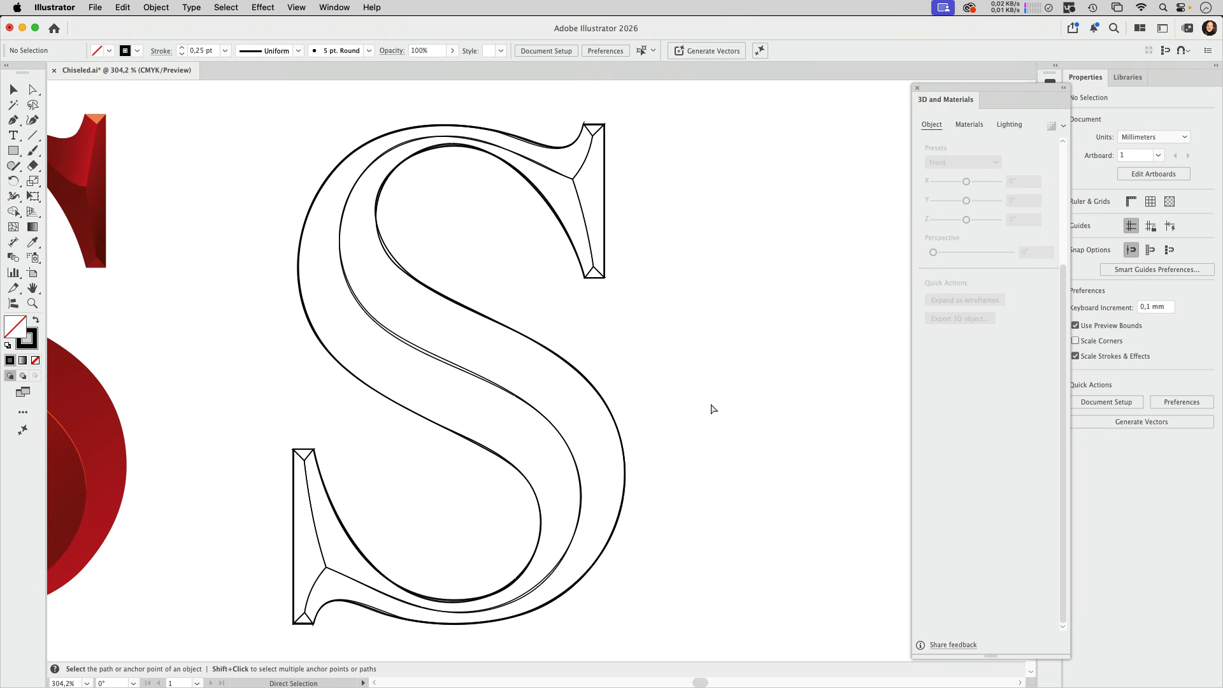
{"action": "key", "text": "super+z"}
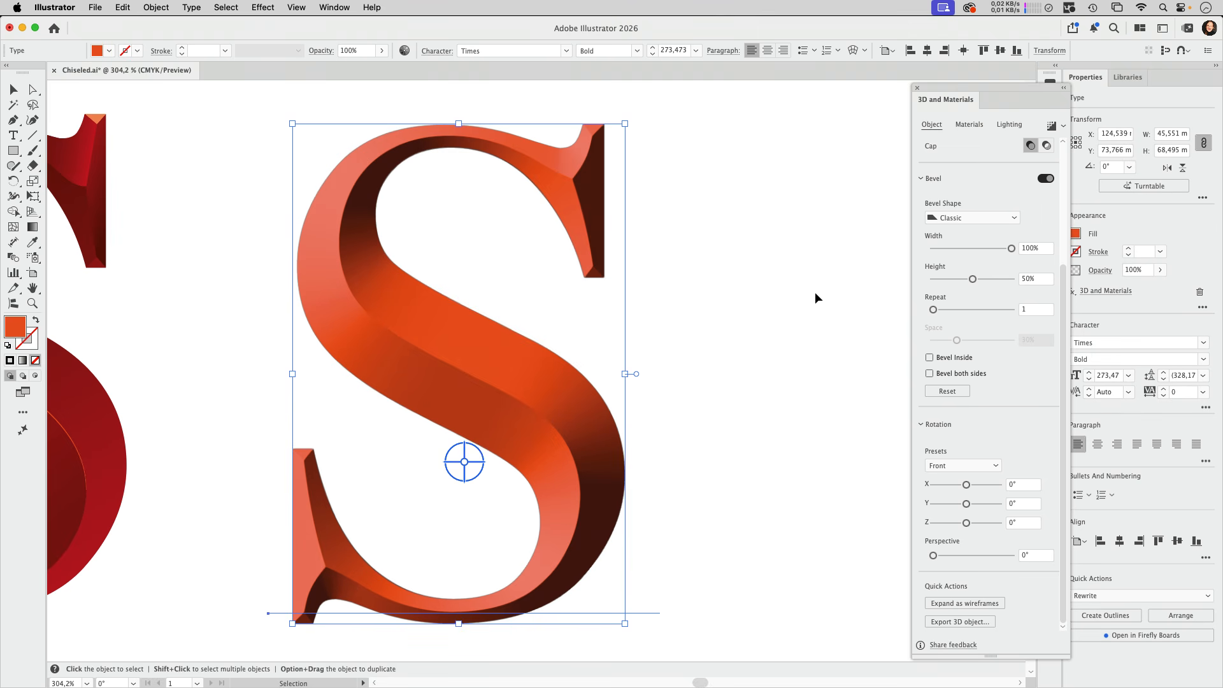
Render the 3D S with ray tracing at Low quality, with Reduce Noise and Render as vector enabled
{"action": "left_click", "coordinate": [1051, 126]}
{"action": "left_click", "coordinate": [1064, 127]}
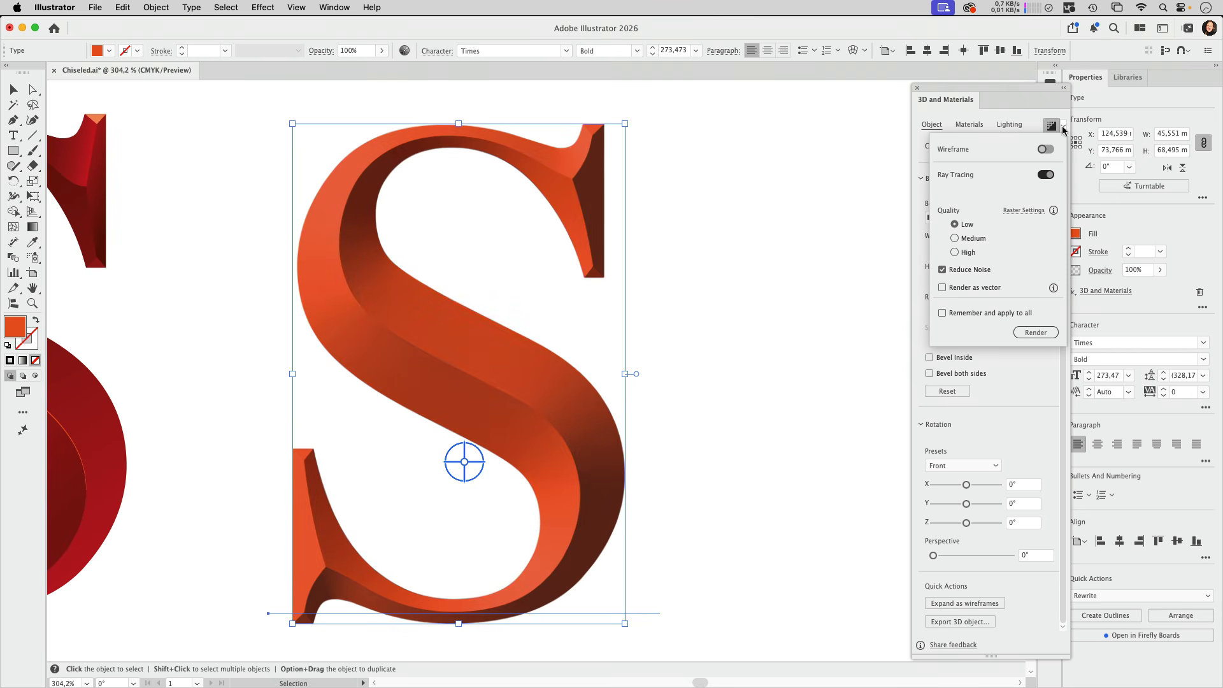
{"action": "left_click", "coordinate": [943, 288]}
{"action": "left_click", "coordinate": [1033, 335]}
{"action": "left_click", "coordinate": [702, 285]}
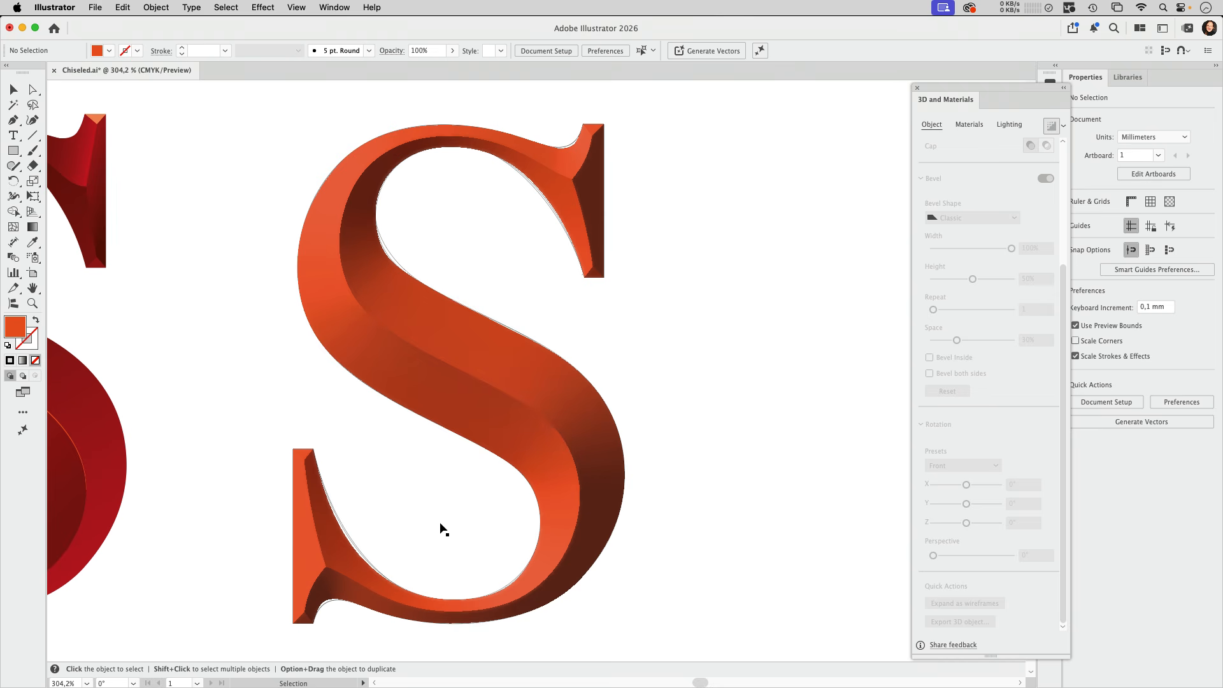
Expand the appearance of the rendered 3D S into an editable group
{"action": "left_click", "coordinate": [472, 381]}
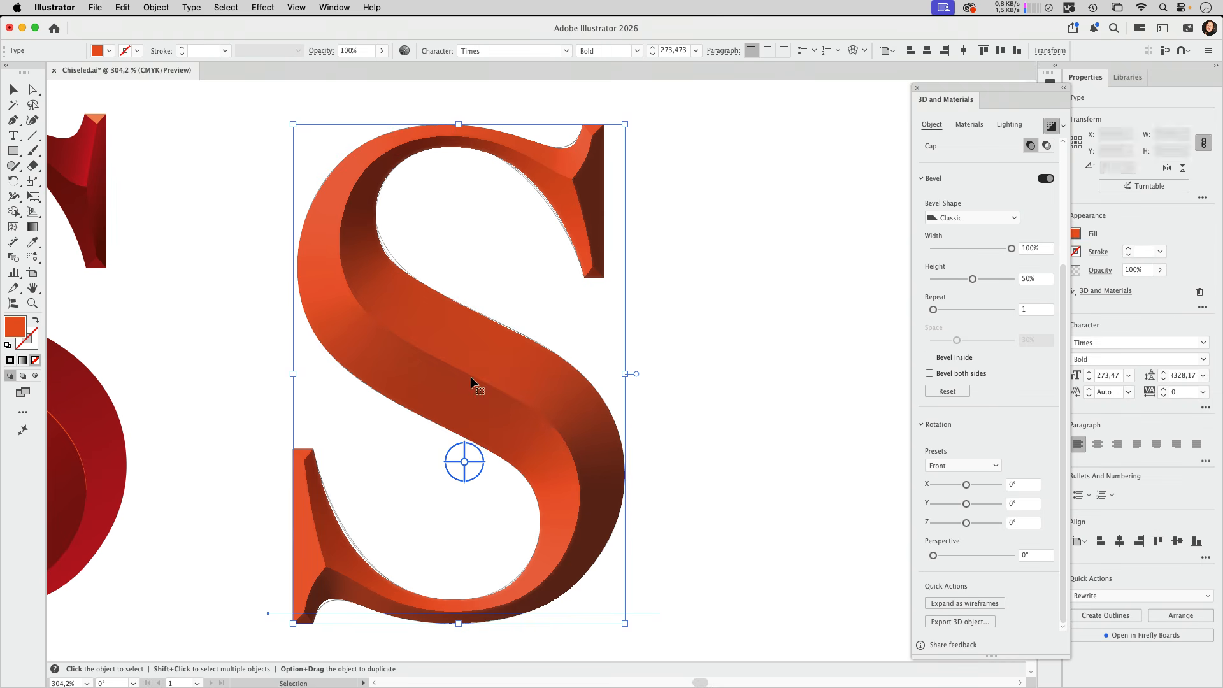
{"action": "left_click", "coordinate": [156, 7]}
{"action": "left_click", "coordinate": [182, 210]}
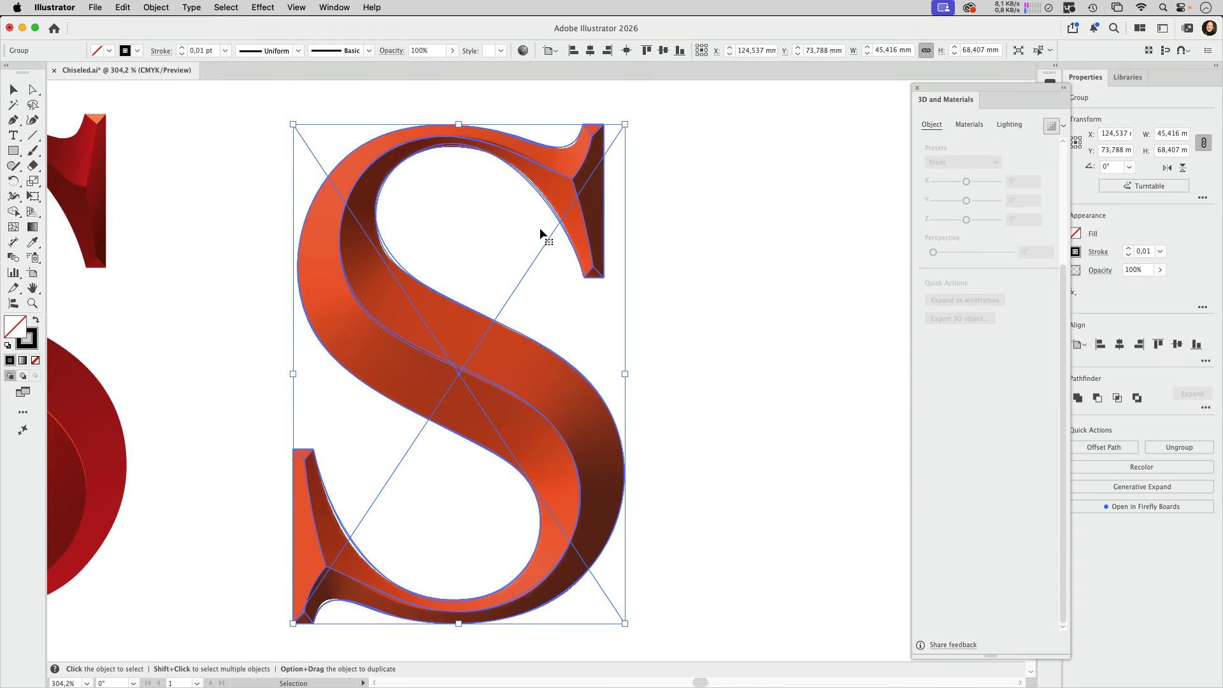
Try to move part of the expanded S with Direct Selection and undo the move
{"action": "left_click", "coordinate": [663, 239]}
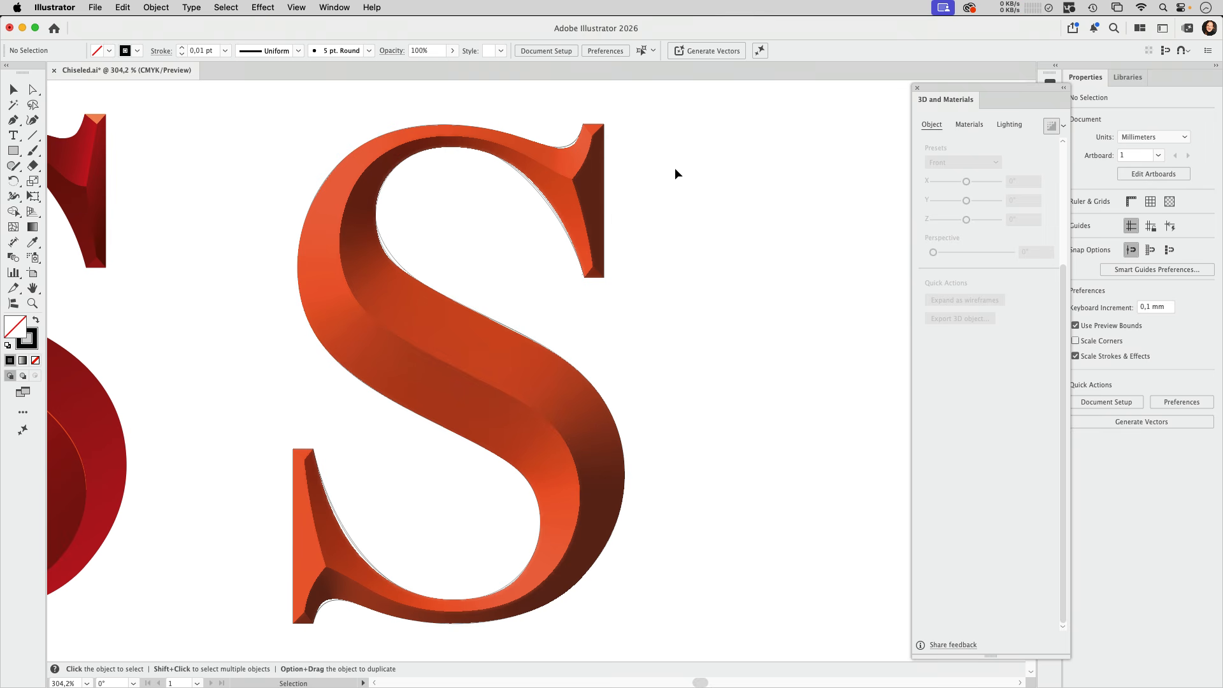
{"action": "left_click", "coordinate": [34, 90]}
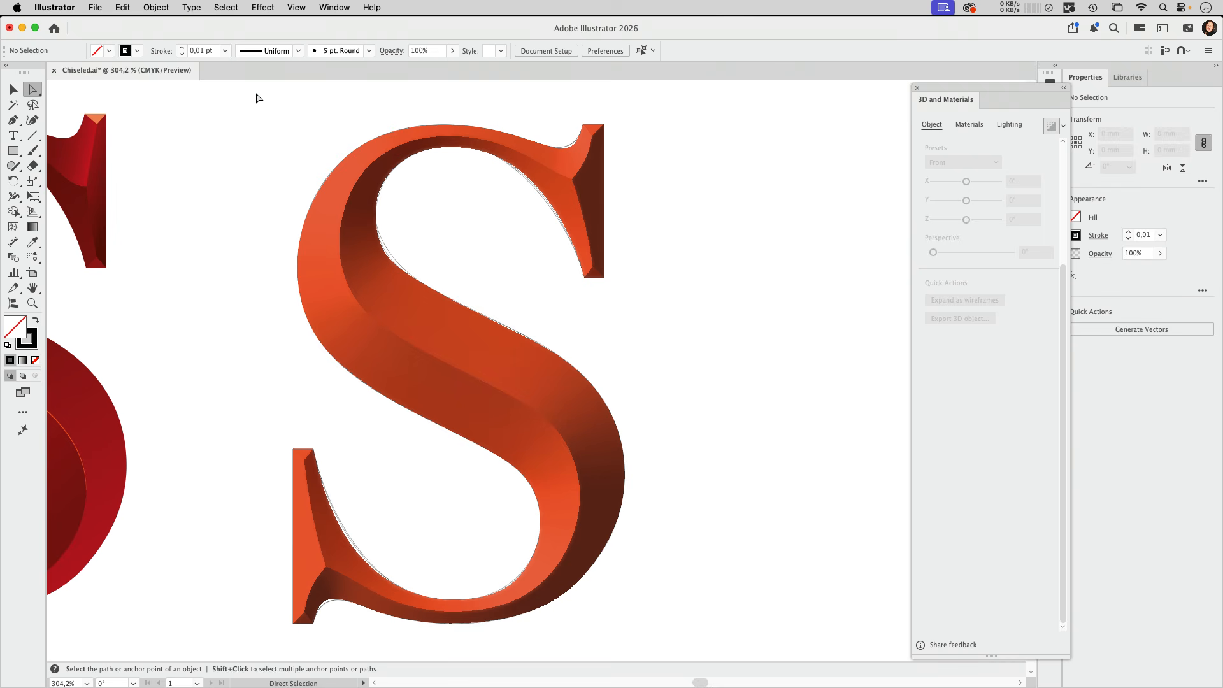
{"action": "left_click", "coordinate": [569, 167]}
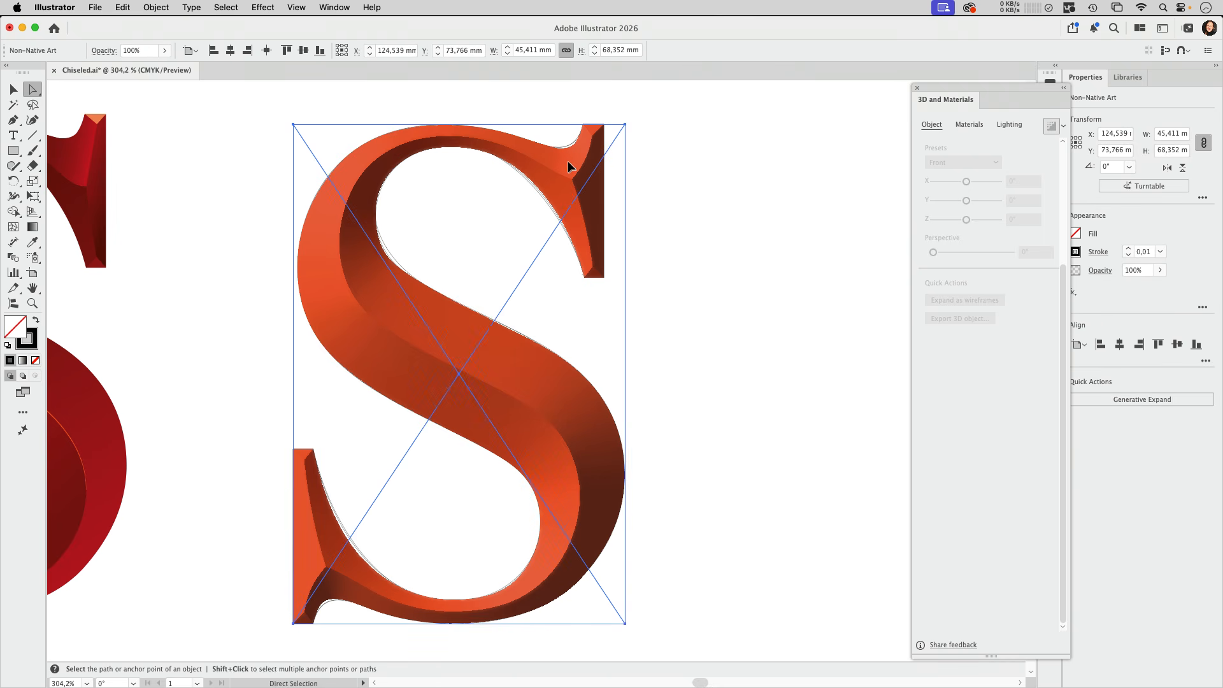
{"action": "left_click_drag", "start_coordinate": [570, 167], "coordinate": [558, 154]}
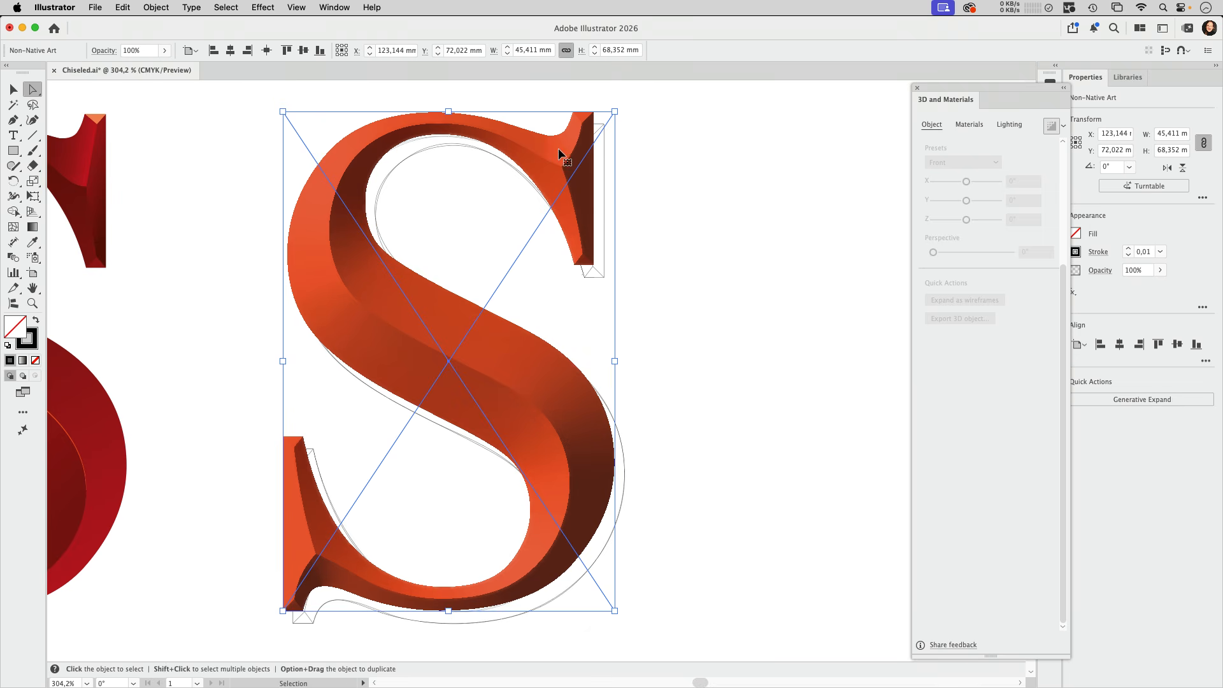
{"action": "key", "text": "super+z"}
Show the Layers panel and expand the S group and its subgroup to examine what the expanded artwork contains
{"action": "left_click", "coordinate": [336, 8]}
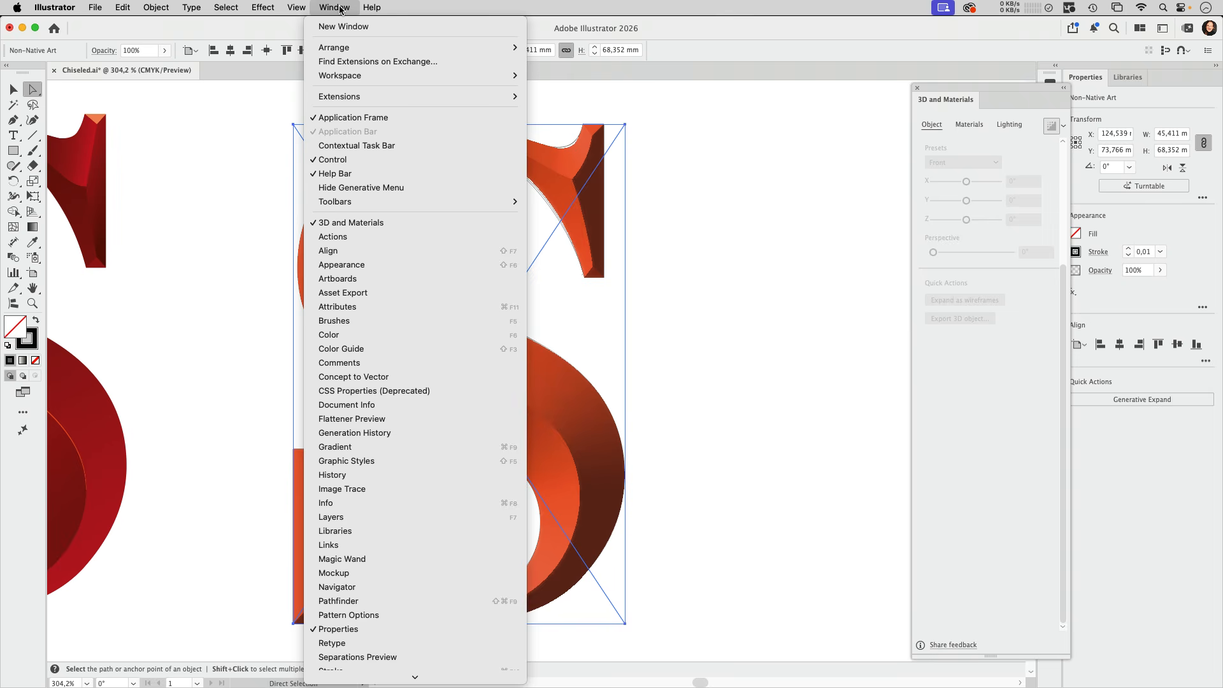
{"action": "left_click", "coordinate": [395, 516]}
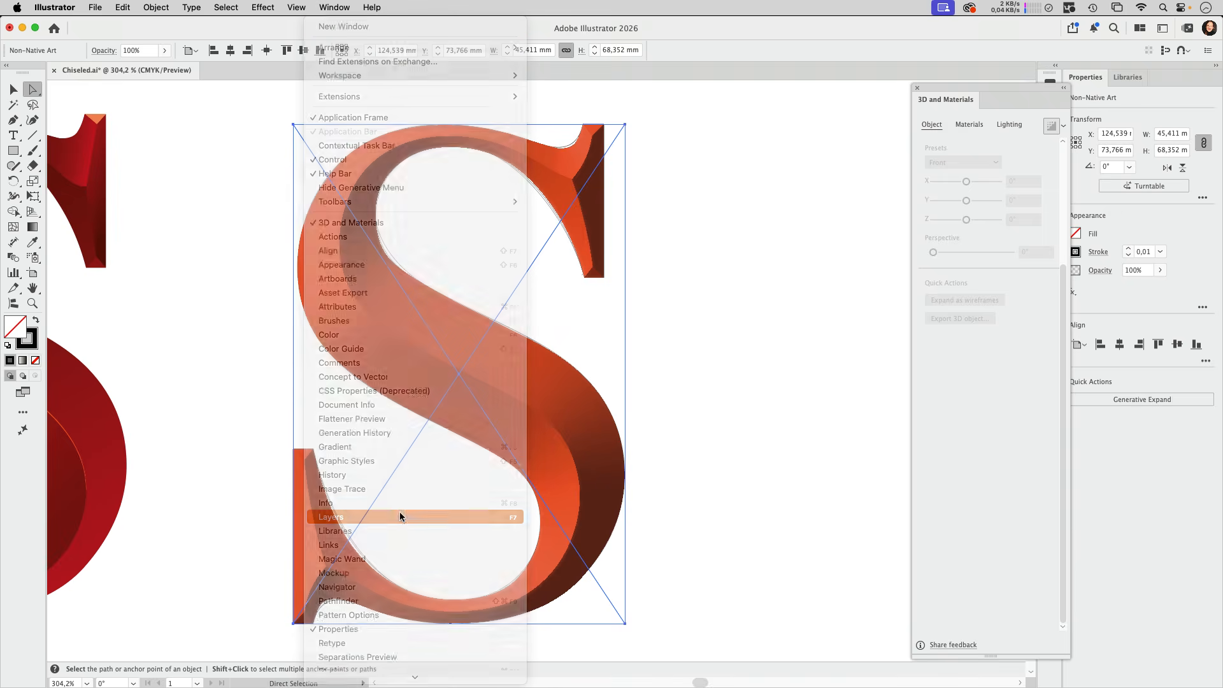
{"action": "left_click_drag", "start_coordinate": [951, 161], "coordinate": [631, 151]}
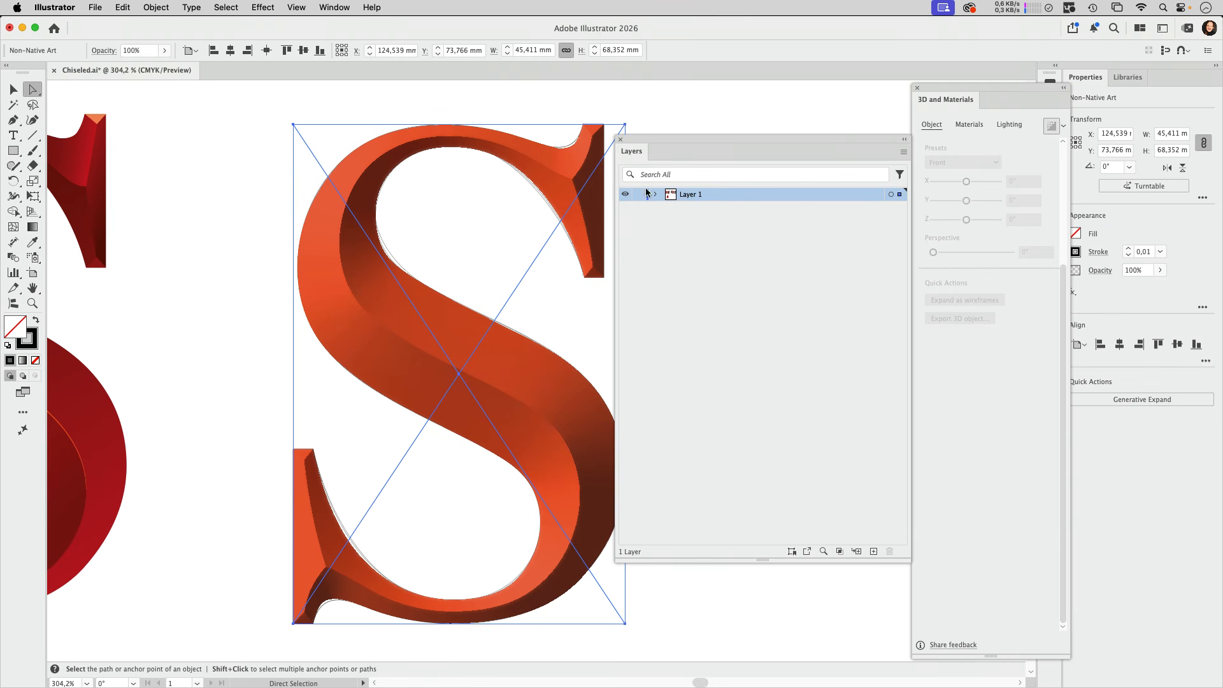
{"action": "left_click", "coordinate": [656, 194]}
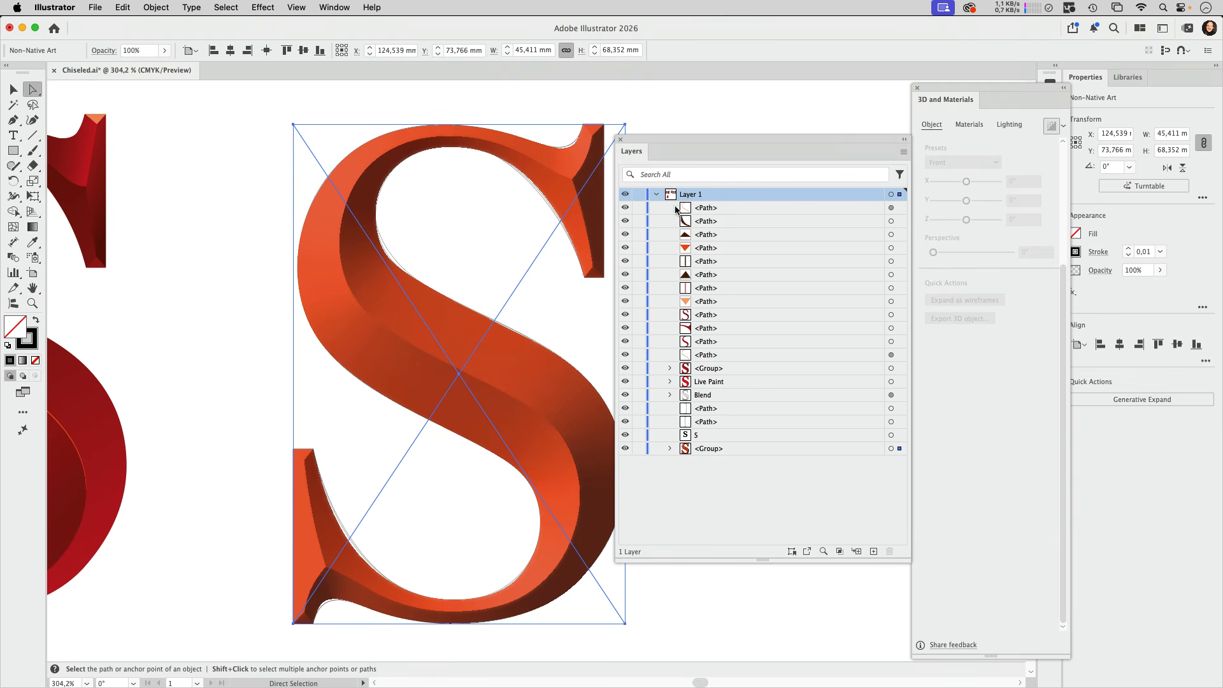
{"action": "left_click", "coordinate": [670, 449]}
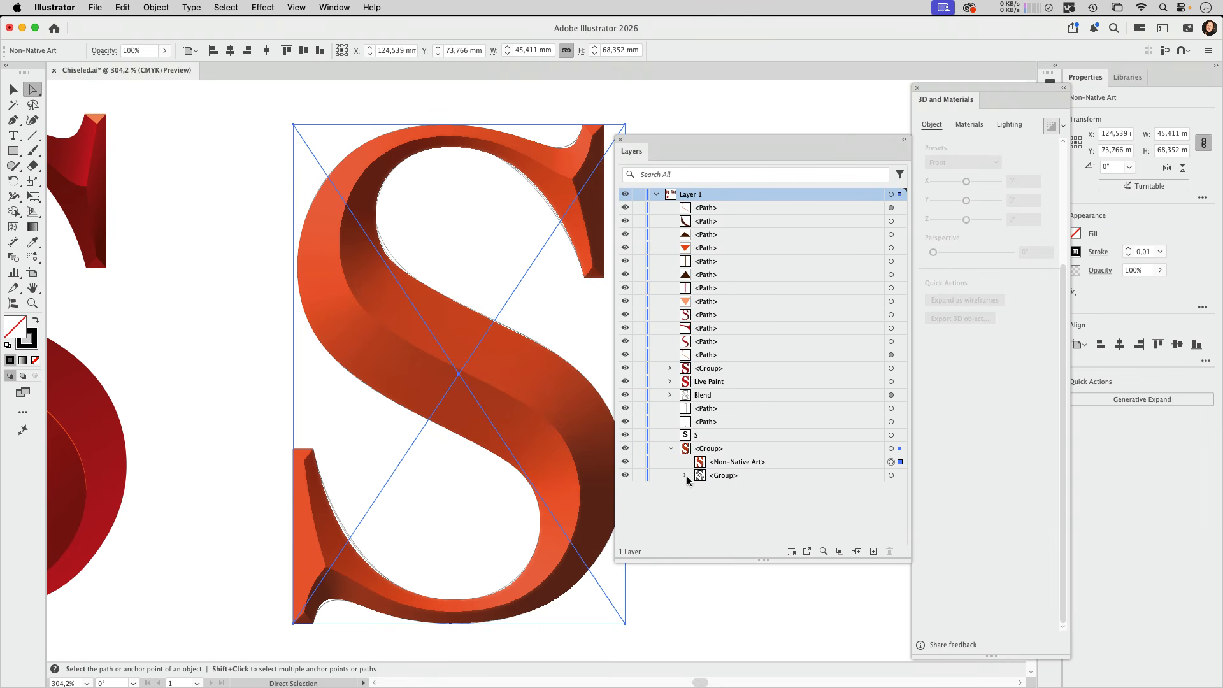
{"action": "left_click", "coordinate": [685, 475]}
{"action": "left_click", "coordinate": [765, 464]}
{"action": "scroll", "coordinate": [802, 496], "scroll_direction": "down", "scroll_amount": 2}
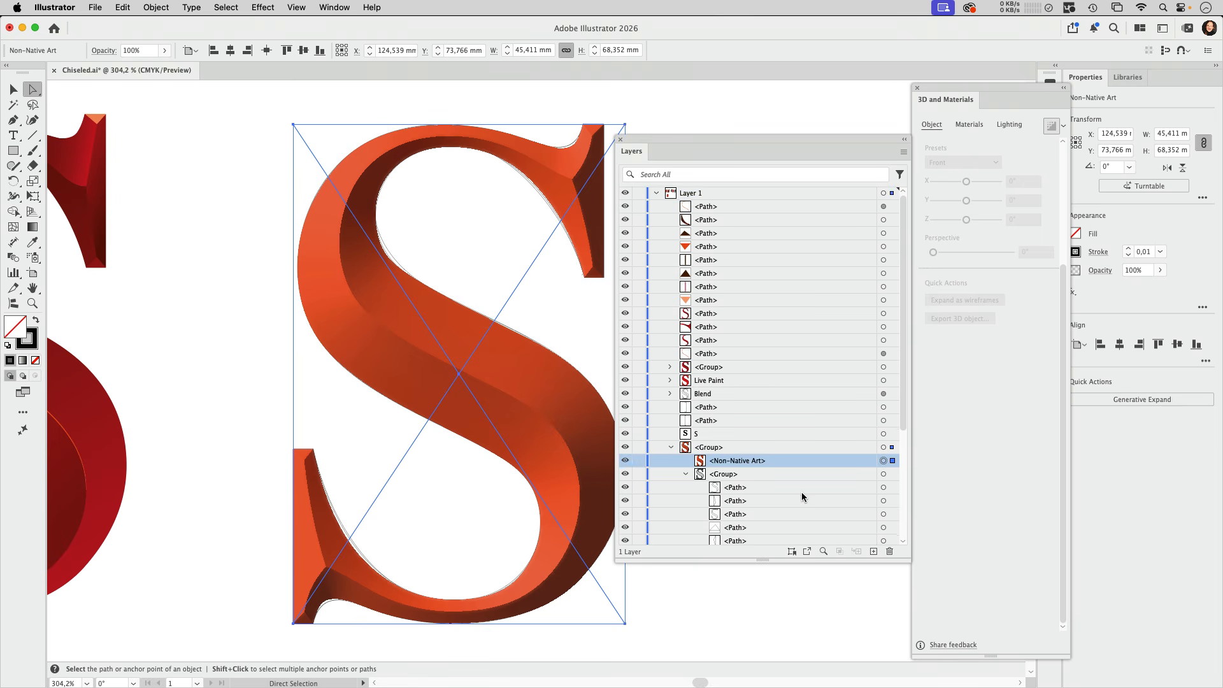
{"action": "scroll", "coordinate": [802, 496], "scroll_direction": "down", "scroll_amount": 5}
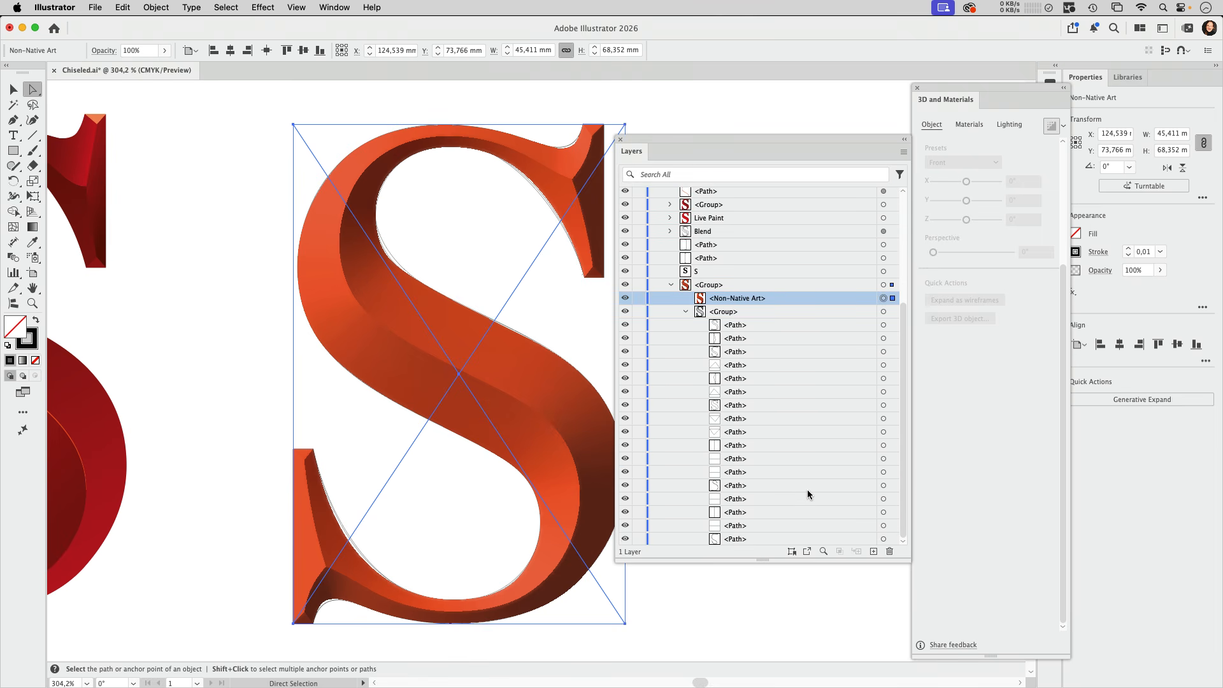
Move the group's non-native art about 24 mm right and 4 mm up, off the outline paths, and deselect it
{"action": "left_click_drag", "start_coordinate": [702, 137], "coordinate": [817, 104]}
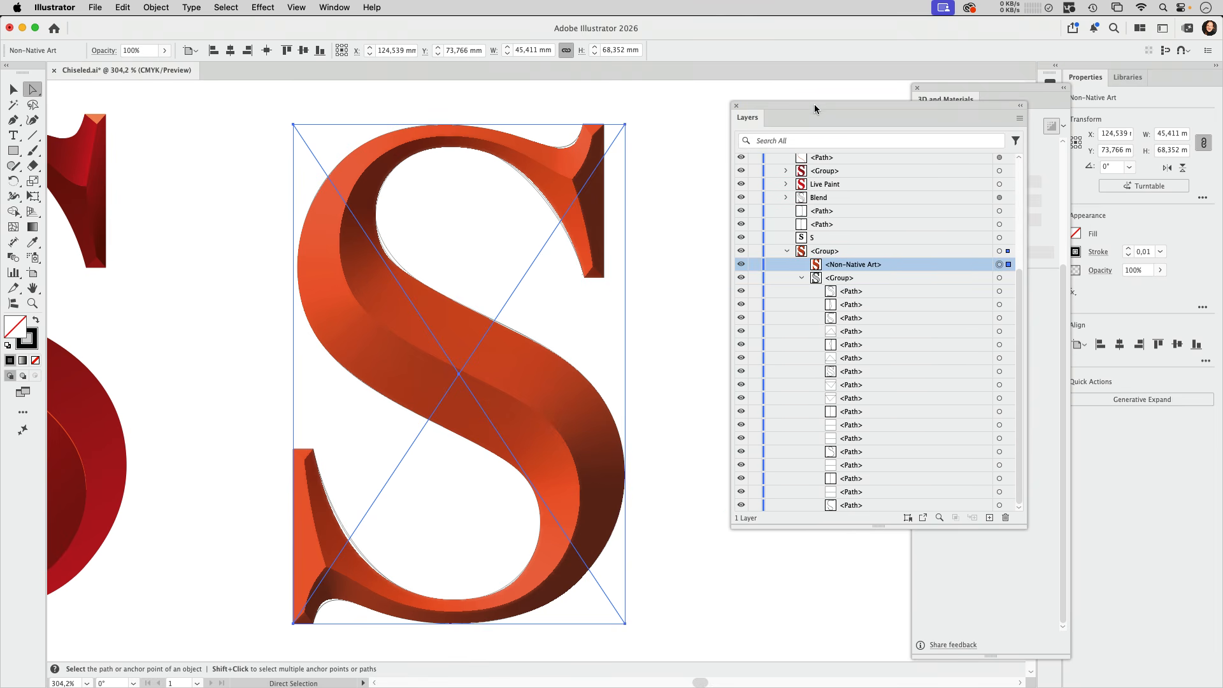
{"action": "left_click", "coordinate": [668, 241]}
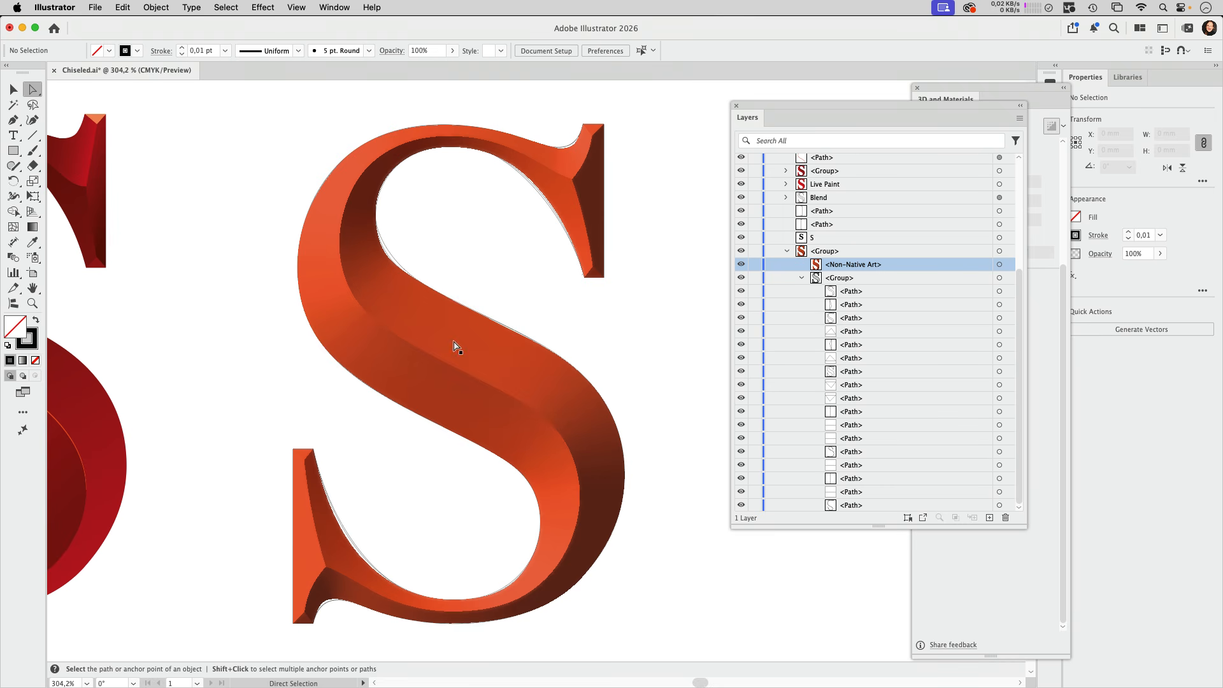
{"action": "left_click", "coordinate": [519, 391]}
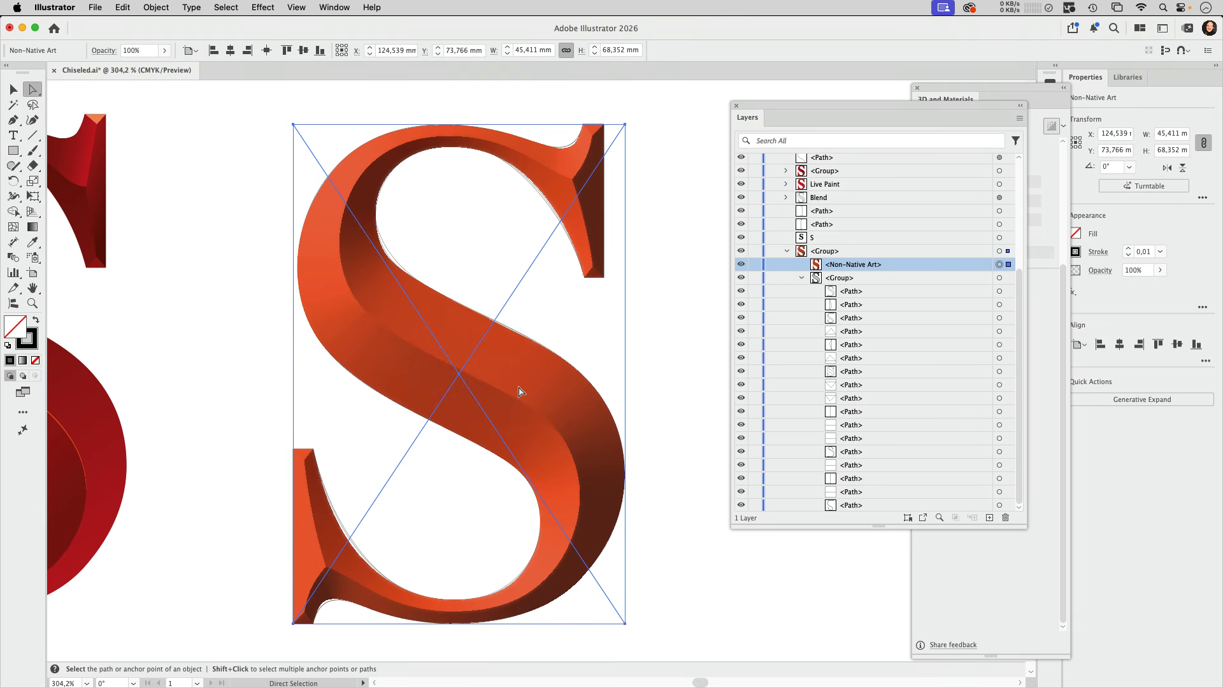
{"action": "left_click_drag", "start_coordinate": [391, 346], "coordinate": [566, 317]}
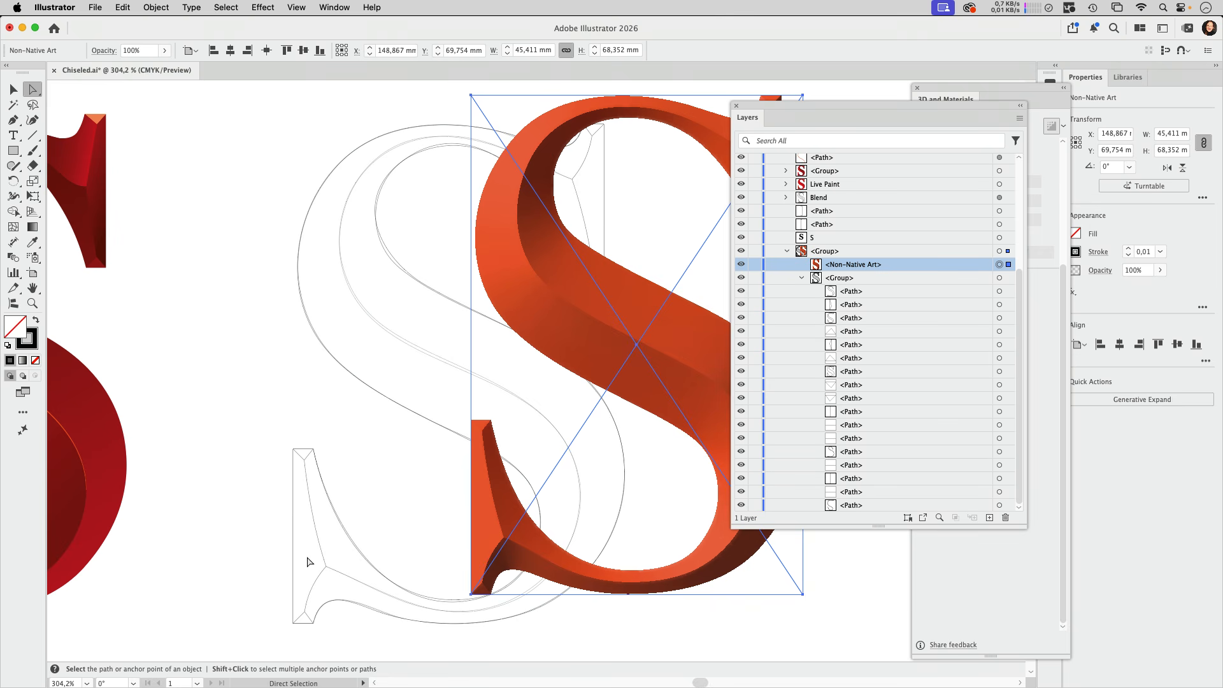
{"action": "left_click", "coordinate": [239, 418]}
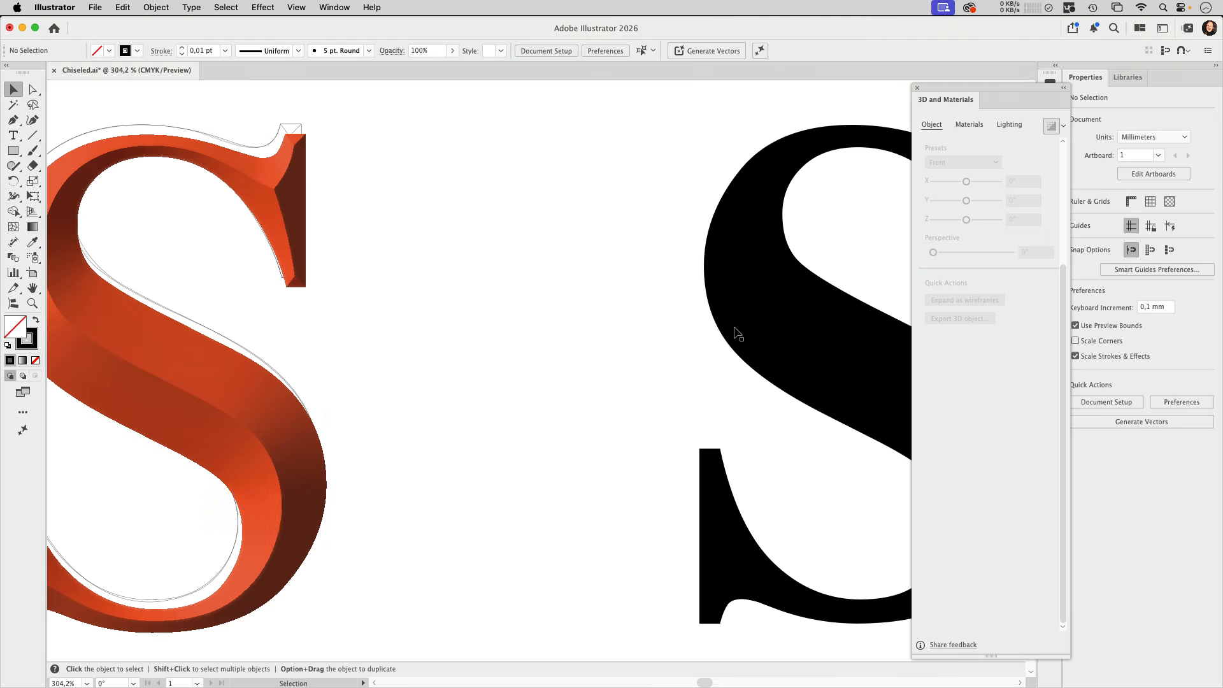
Convert the black live-text S to outlines and swap its fill and stroke to leave a black contour
{"action": "scroll", "coordinate": [738, 333], "scroll_direction": "right", "scroll_amount": 5}
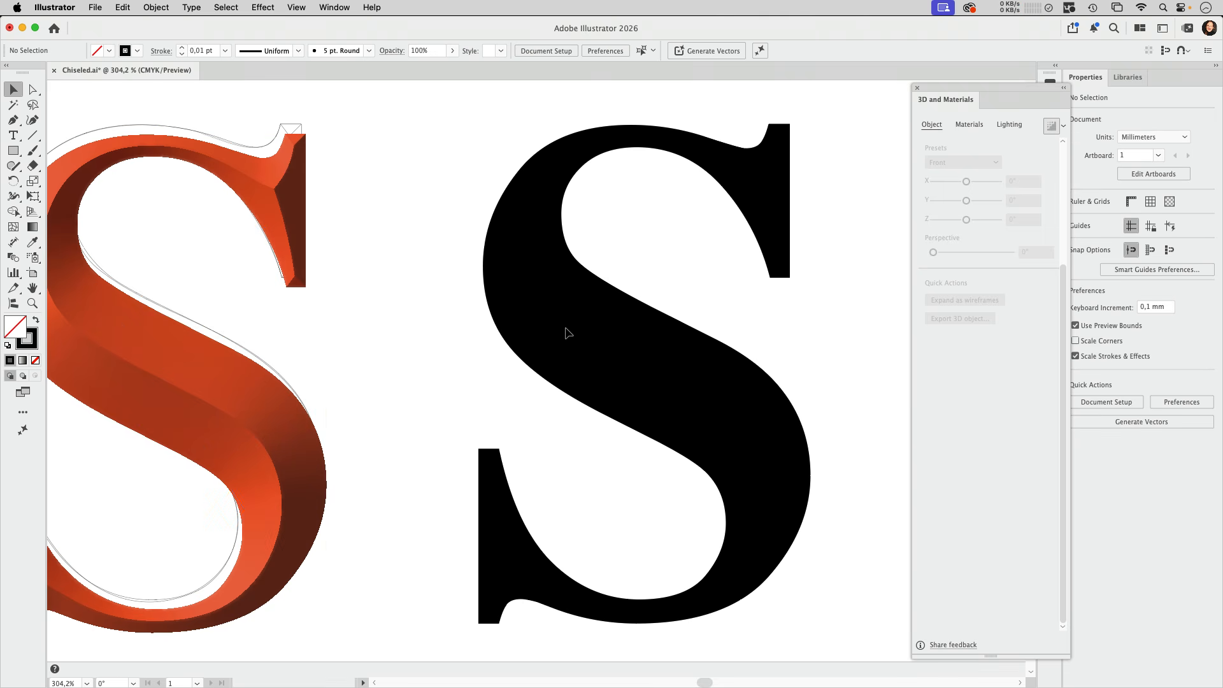
{"action": "left_click", "coordinate": [709, 360]}
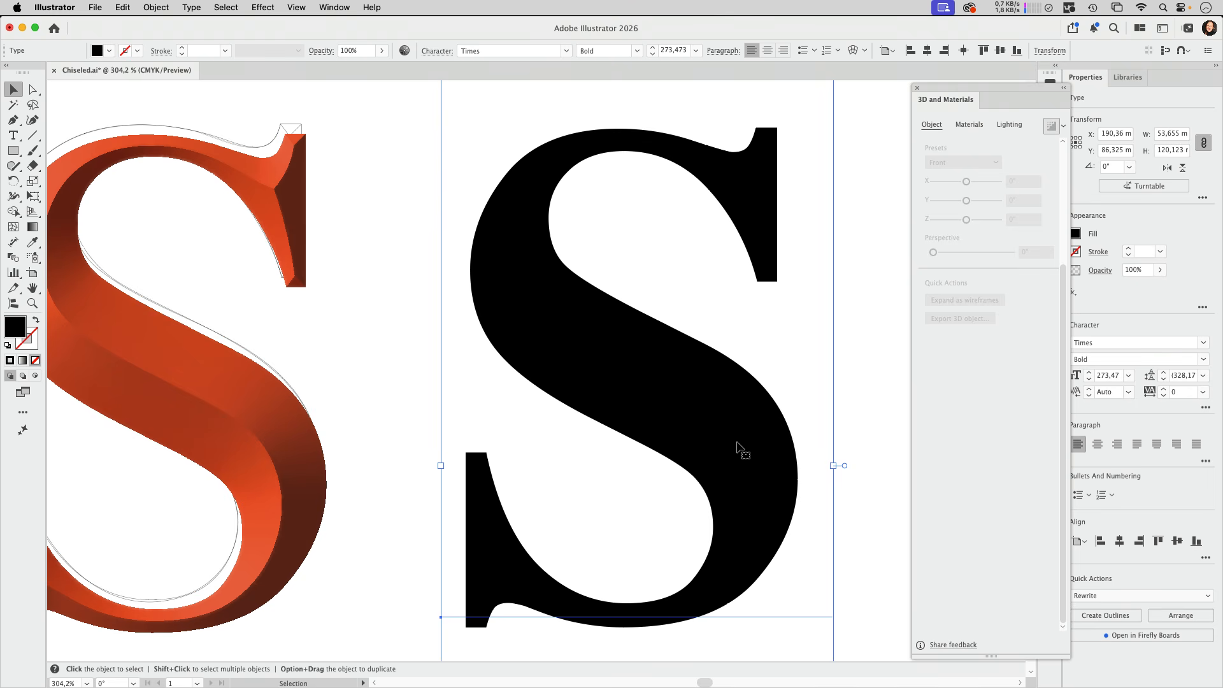
{"action": "key", "text": "super+shift+o"}
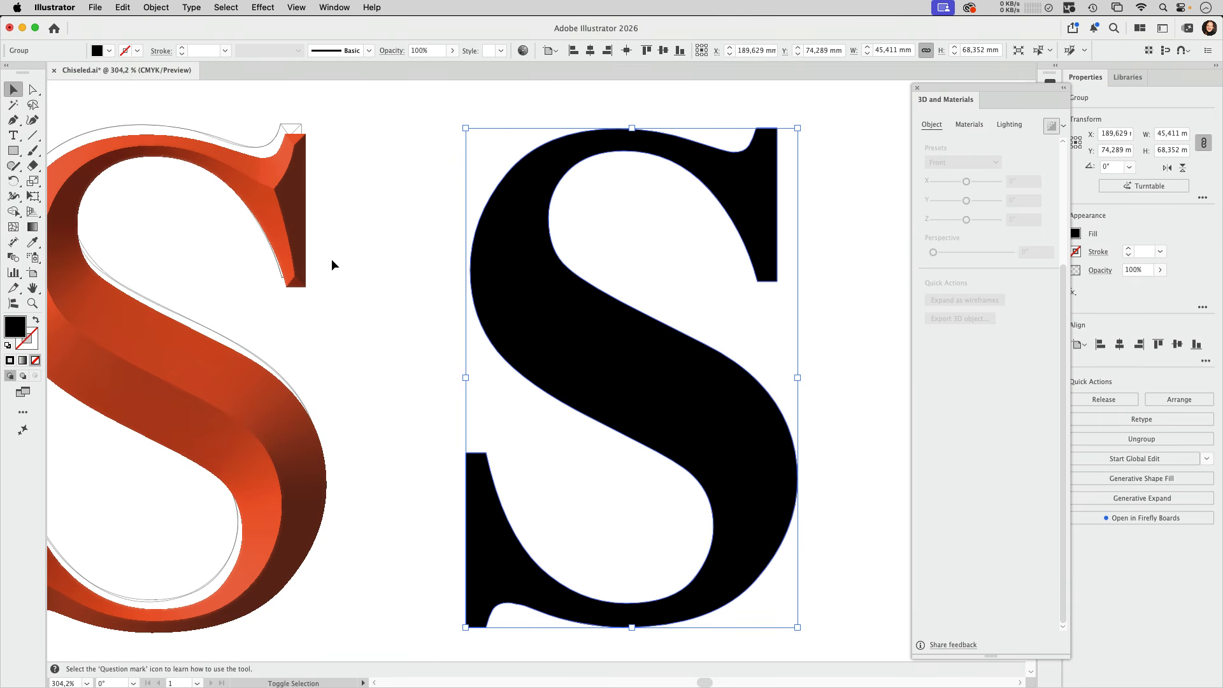
{"action": "key", "text": "shift+x"}
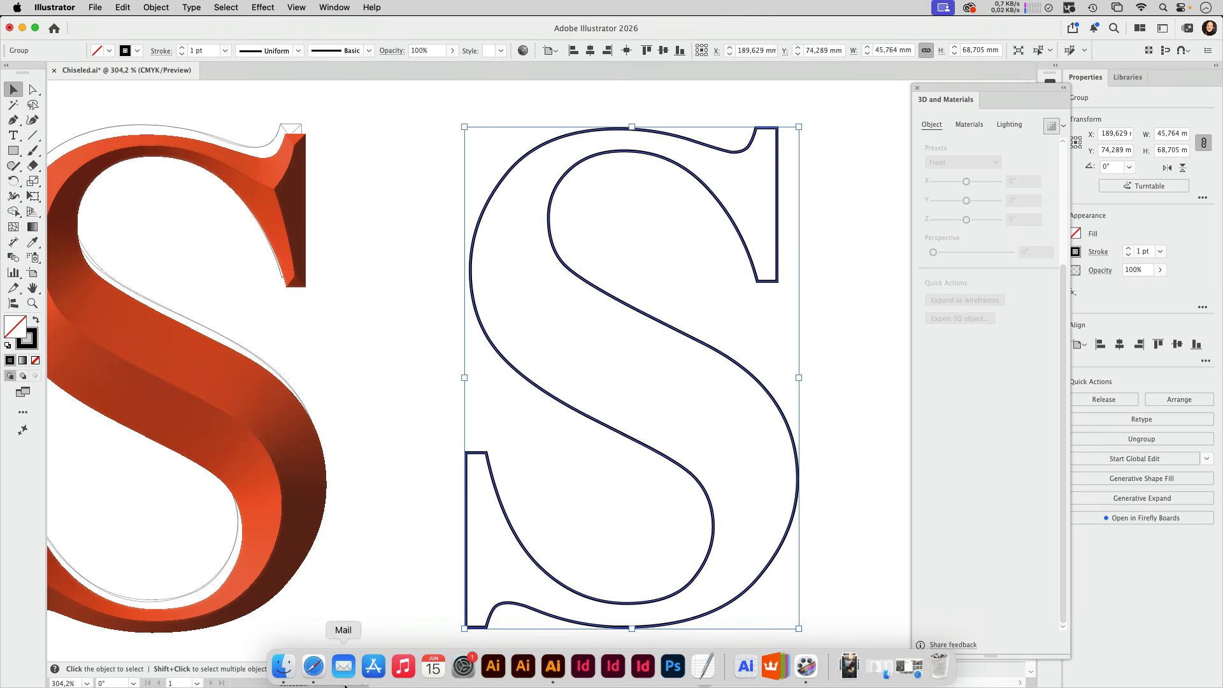
Switch to Safari to view the Carved Stone Letters reference photo and return to Illustrator
{"action": "left_click", "coordinate": [311, 663]}
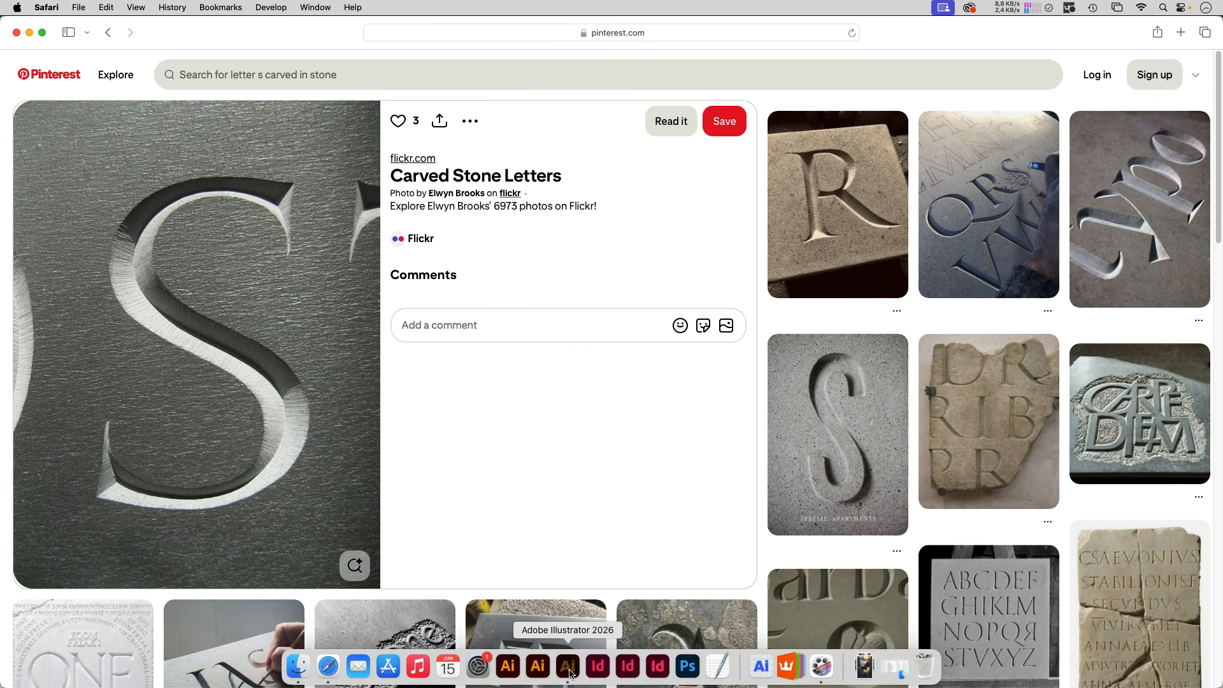
{"action": "left_click", "coordinate": [569, 670]}
{"action": "left_click", "coordinate": [859, 495]}
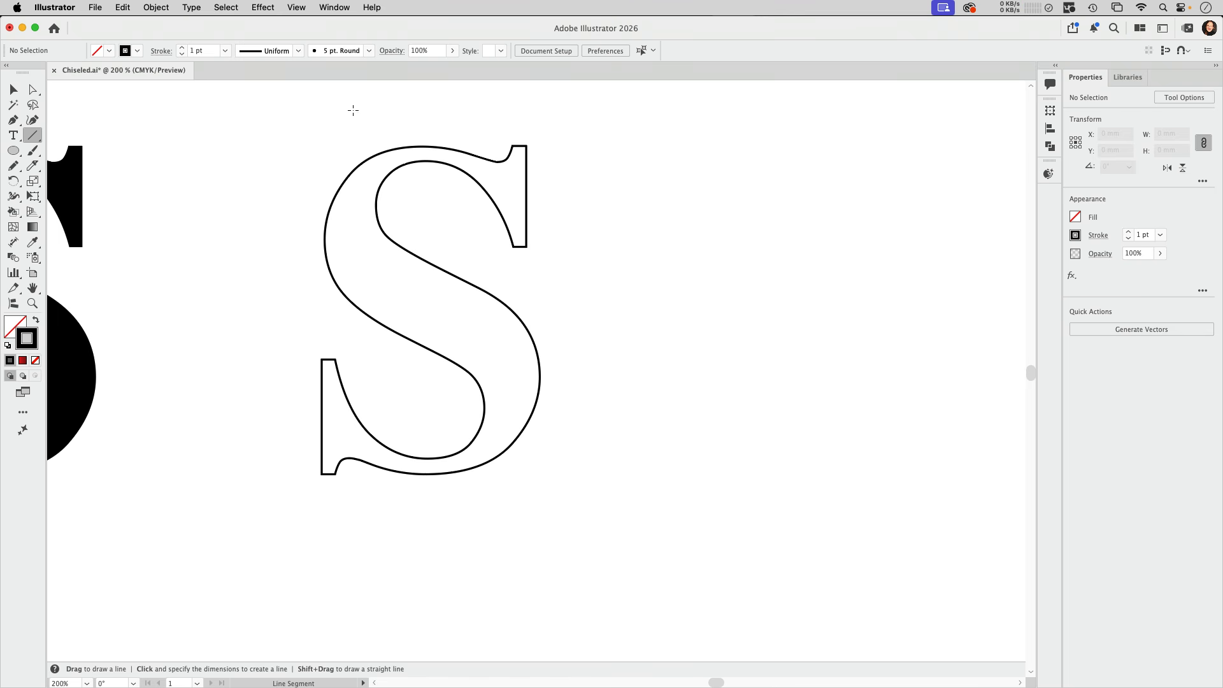
With Smart Guides on, draw vertical lines about 21 mm and 24 mm long through the S's upper and lower serifs
{"action": "left_click", "coordinate": [1189, 51]}
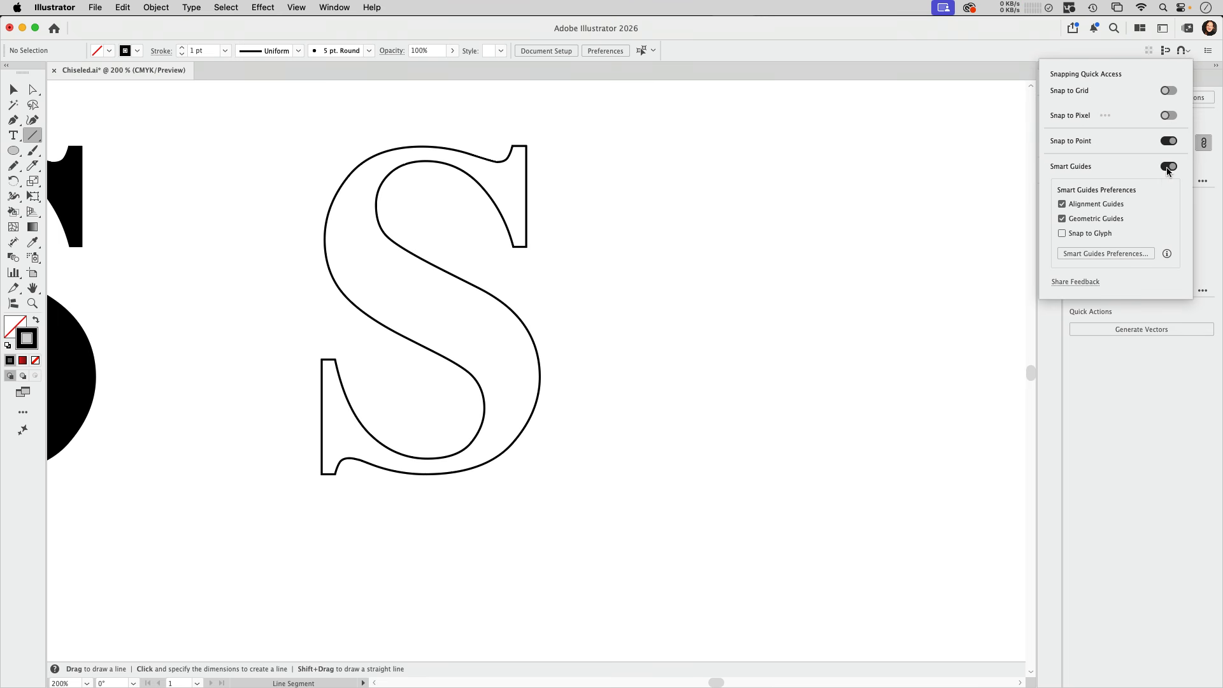
{"action": "left_click_drag", "start_coordinate": [518, 146], "coordinate": [520, 246]}
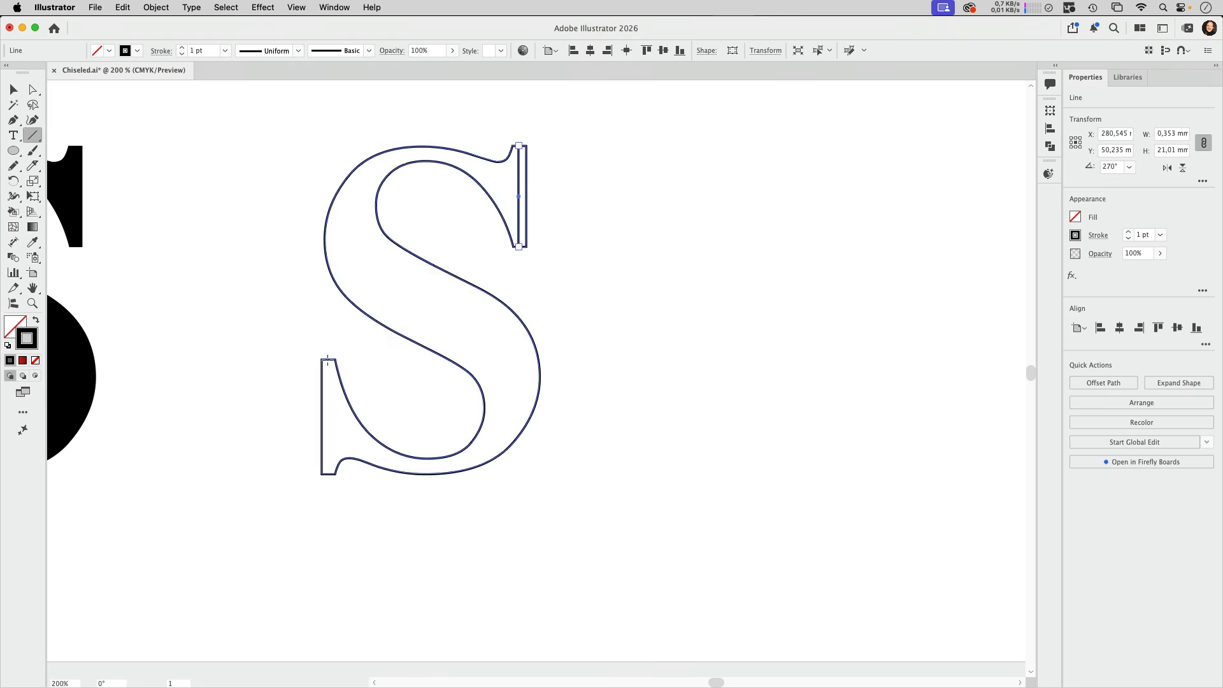
{"action": "left_click_drag", "start_coordinate": [328, 359], "coordinate": [328, 473]}
Shift the lower serif's vertical line about 0.16 mm right to centre it between the serif's sides
{"action": "left_click", "coordinate": [11, 91]}
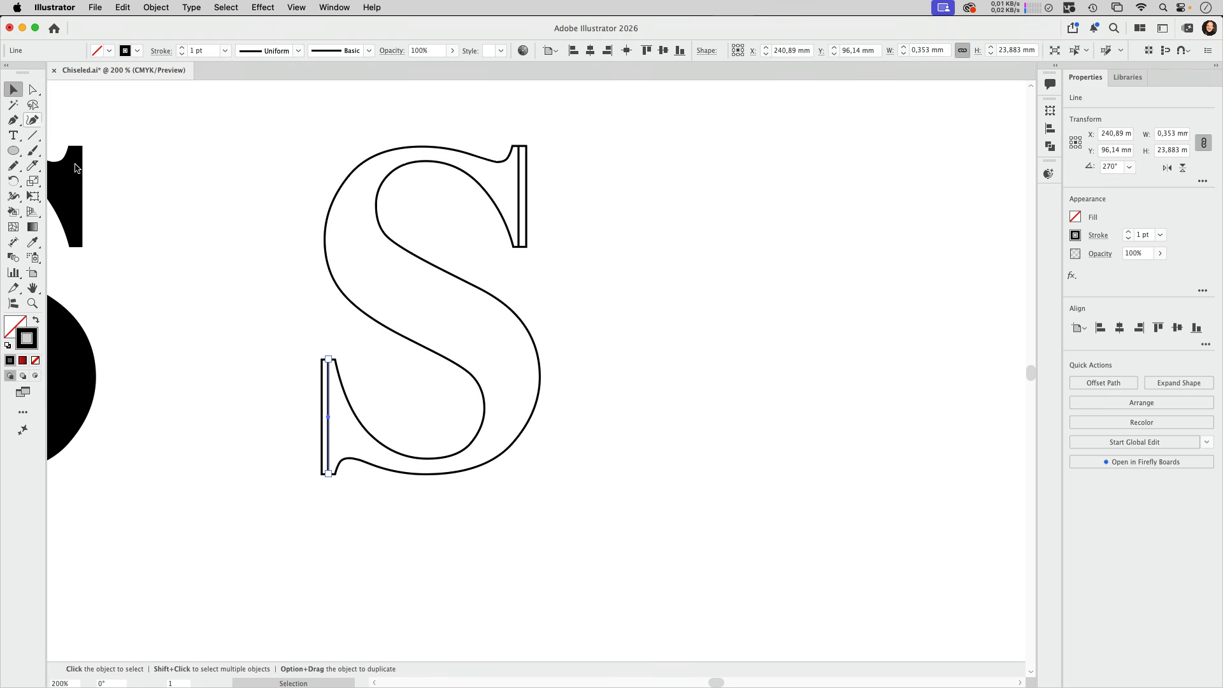
{"action": "key", "text": "super+shift+a"}
{"action": "left_click_drag", "start_coordinate": [317, 418], "coordinate": [439, 424]}
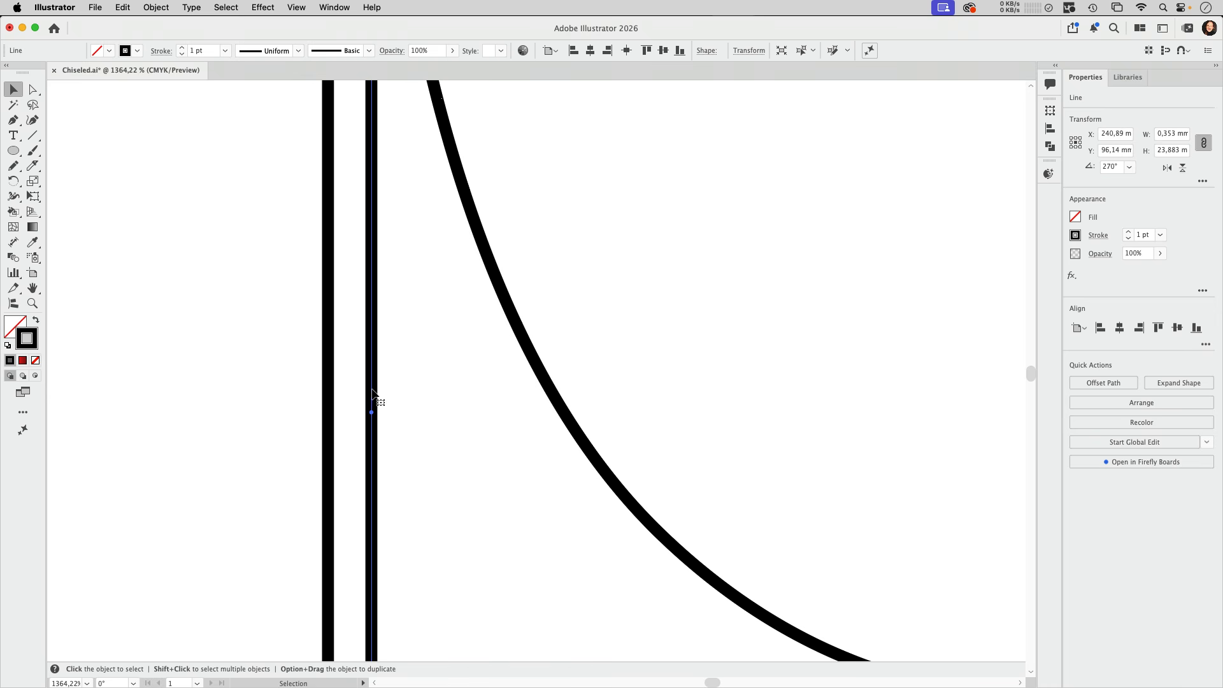
{"action": "left_click_drag", "start_coordinate": [371, 390], "coordinate": [377, 391]}
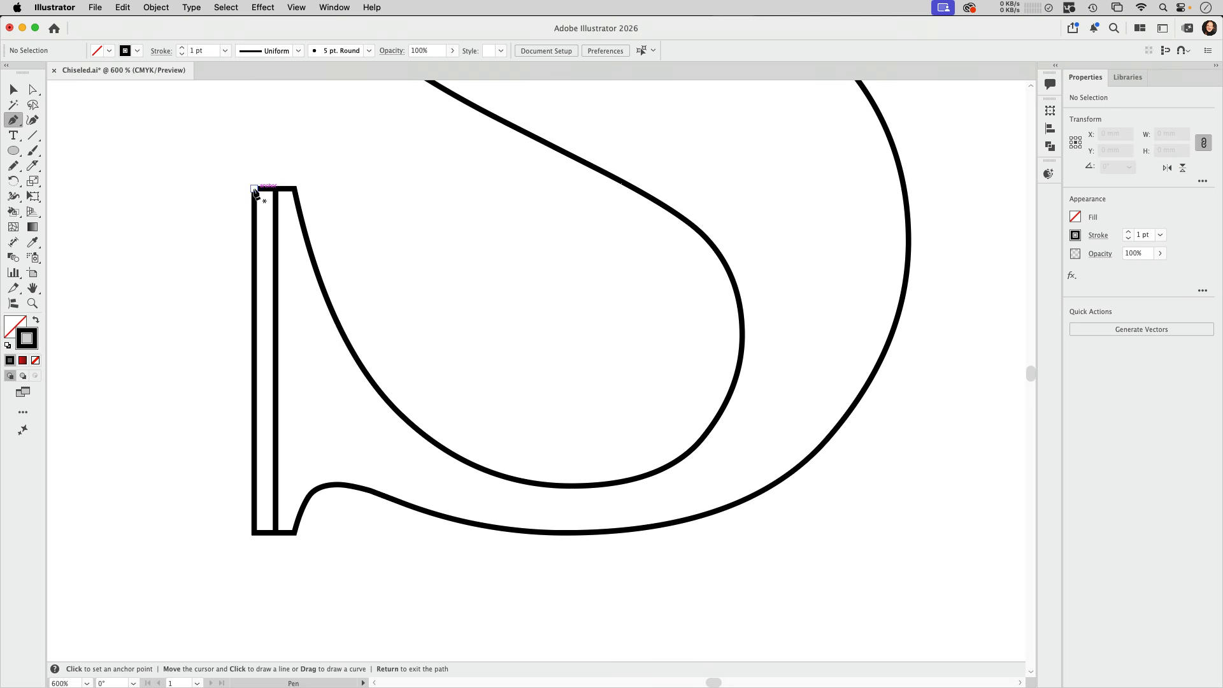
Draw a V-shaped path between the upper corners of the lower serif and align its tip with the centre line
{"action": "left_click", "coordinate": [253, 189]}
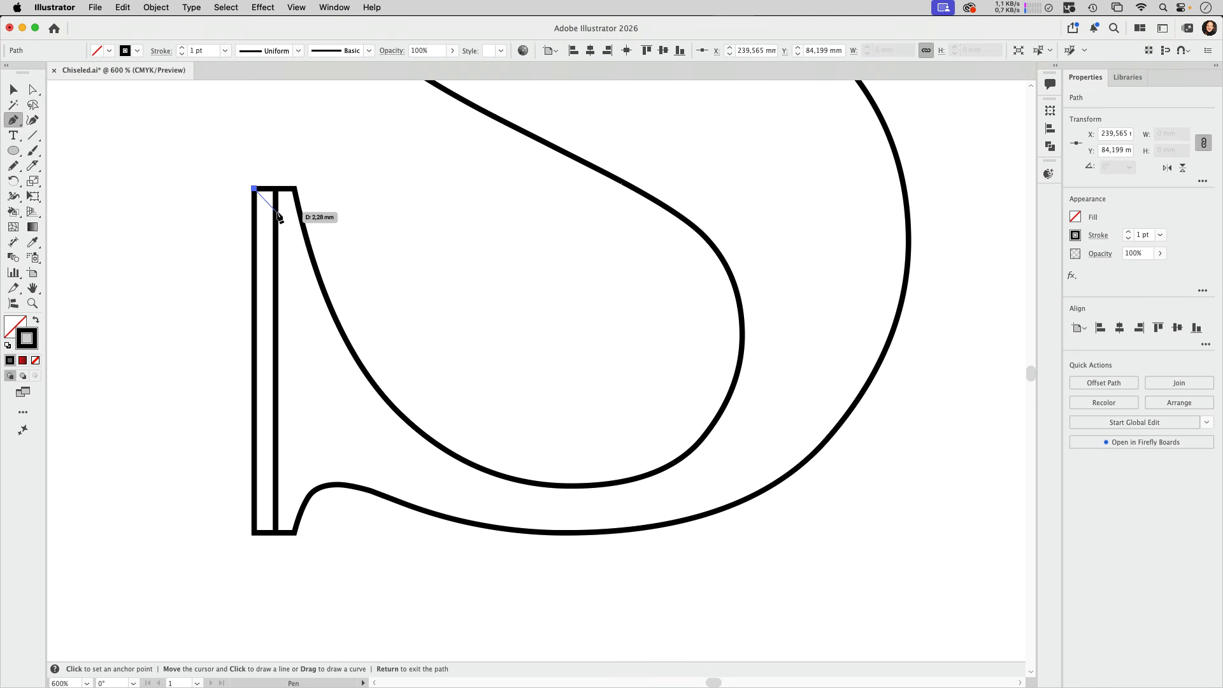
{"action": "left_click", "coordinate": [281, 216]}
{"action": "left_click", "coordinate": [295, 188]}
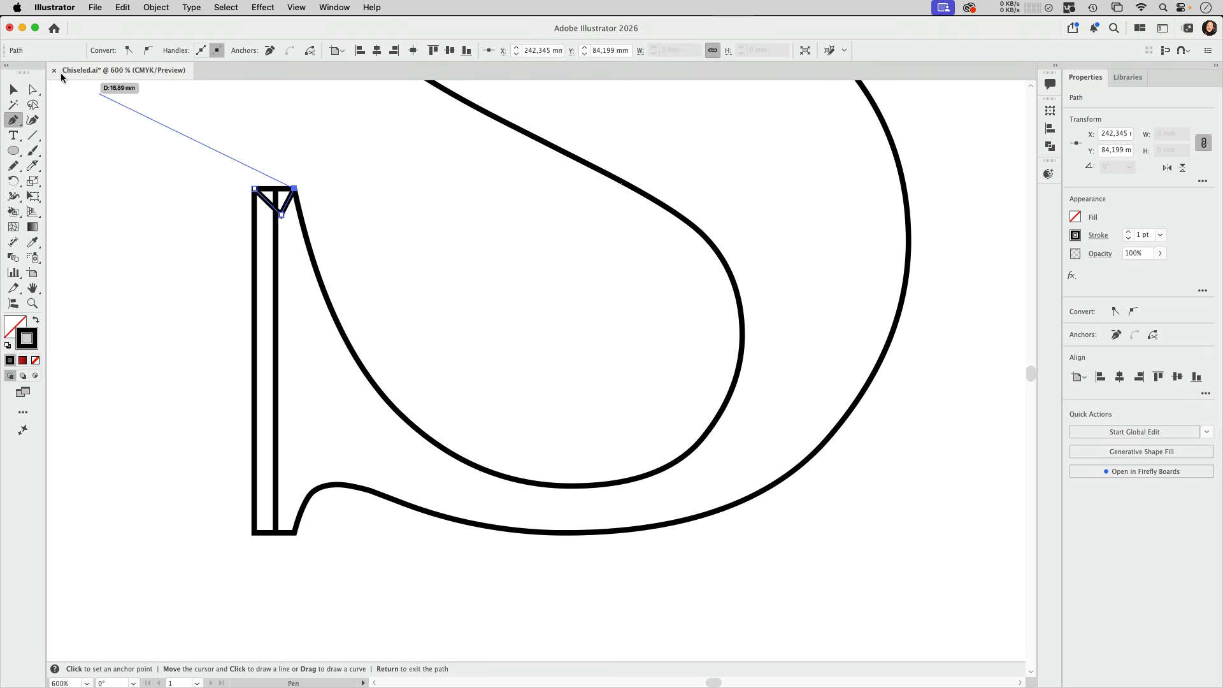
{"action": "left_click", "coordinate": [33, 89]}
{"action": "left_click", "coordinate": [281, 215]}
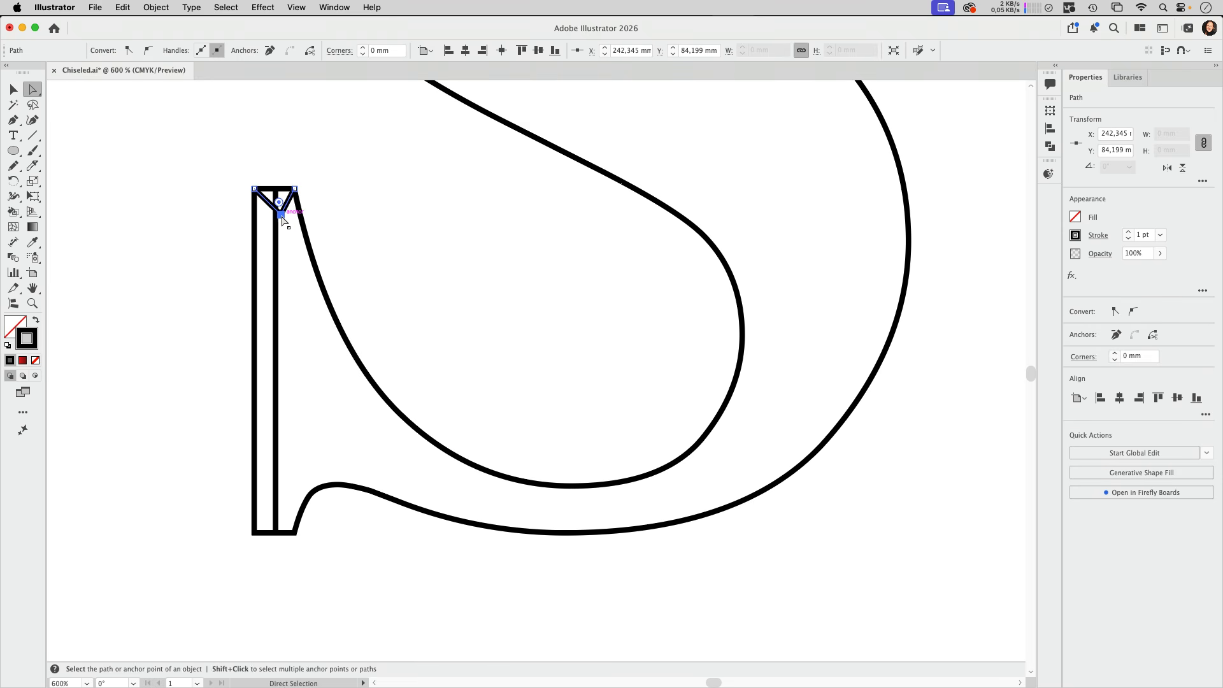
{"action": "left_click_drag", "start_coordinate": [281, 215], "coordinate": [276, 216]}
{"action": "left_click", "coordinate": [374, 226]}
{"action": "key", "text": "v"}
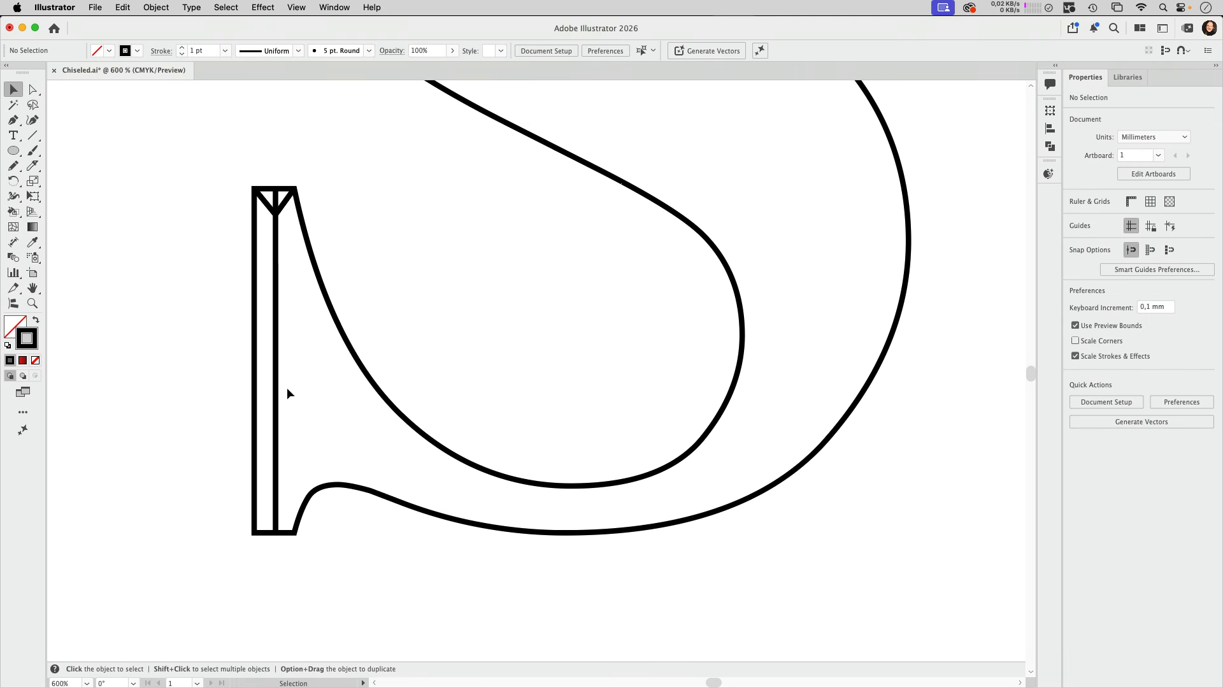
Draw an inverted V path between the bottom corners of the lower serif and align its tip precisely with the centre line
{"action": "left_click", "coordinate": [13, 120]}
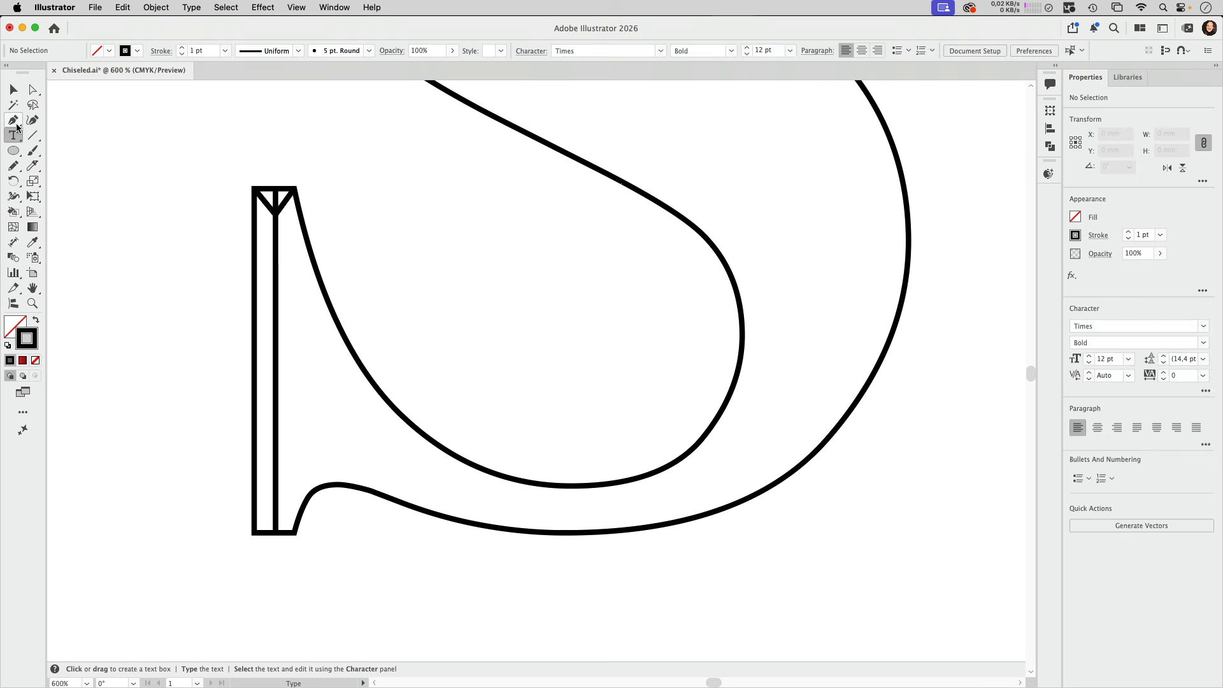
{"action": "left_click", "coordinate": [255, 532]}
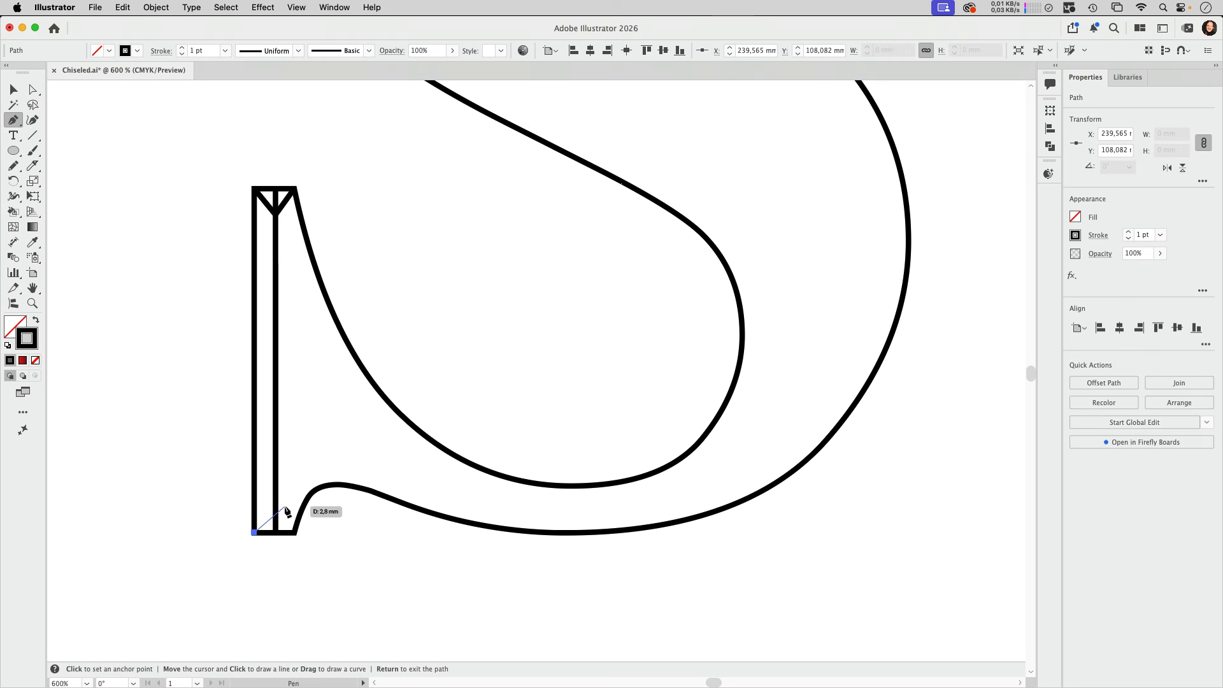
{"action": "left_click", "coordinate": [284, 506]}
{"action": "left_click", "coordinate": [295, 532]}
{"action": "key", "text": "a"}
{"action": "left_click_drag", "start_coordinate": [284, 506], "coordinate": [276, 507]}
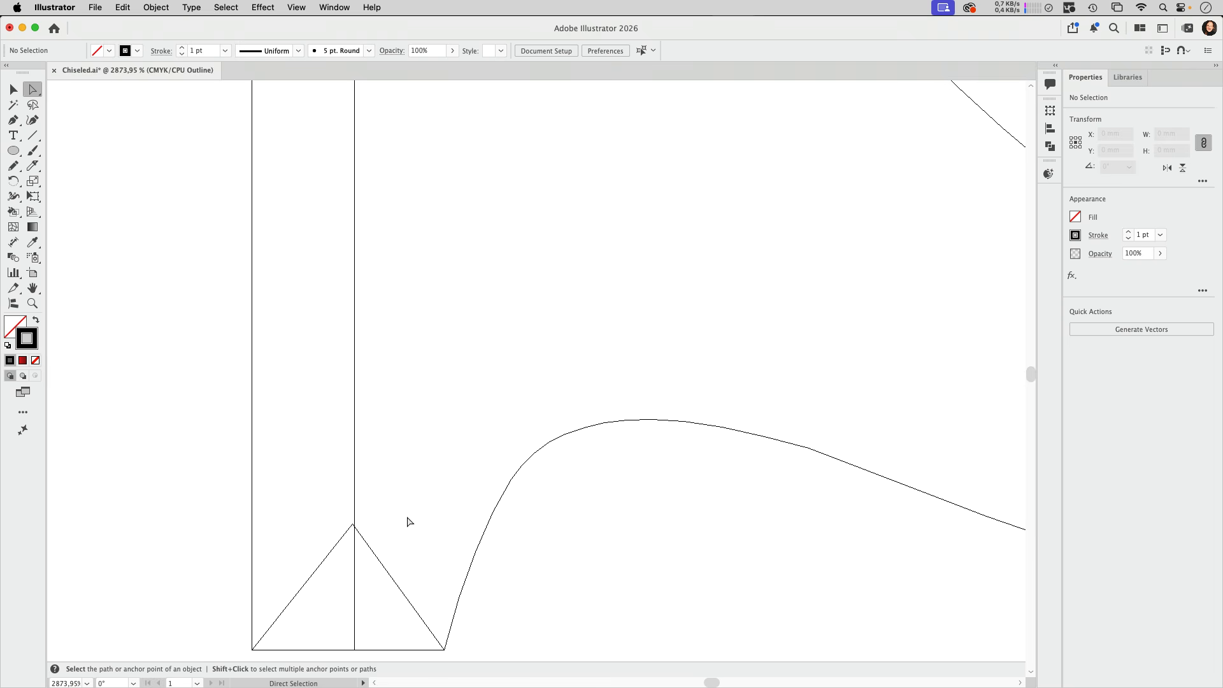
{"action": "mouse_move", "coordinate": [352, 526]}
{"action": "left_mouse_down"}
{"action": "mouse_move", "coordinate": [336, 527]}
{"action": "mouse_move", "coordinate": [355, 527]}
{"action": "left_mouse_up"}
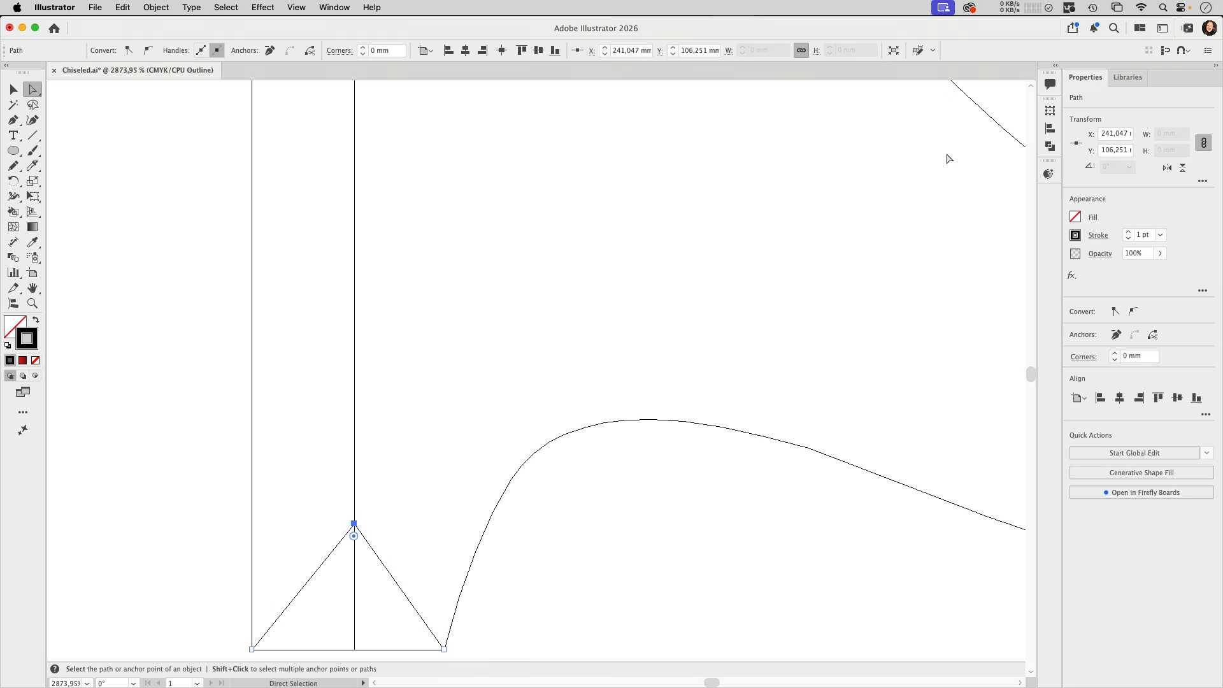
Review the Smart Guides preferences, including the display options and snapping tolerances
{"action": "left_click", "coordinate": [1184, 50]}
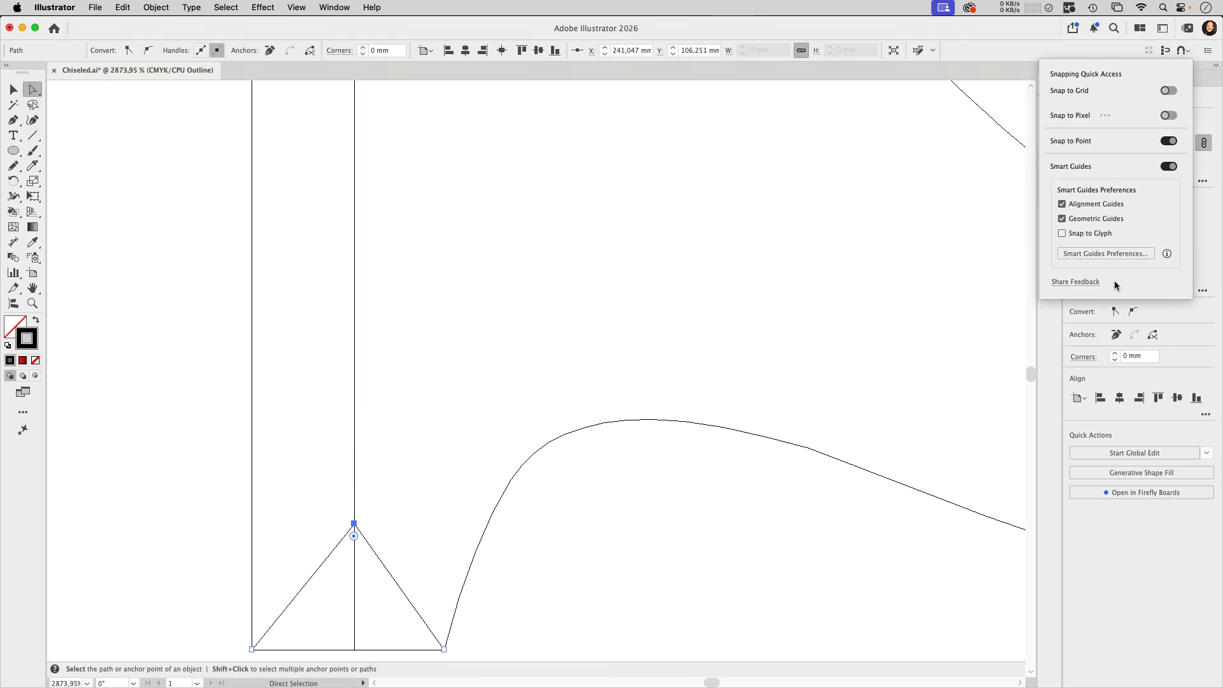
{"action": "left_click", "coordinate": [1109, 254]}
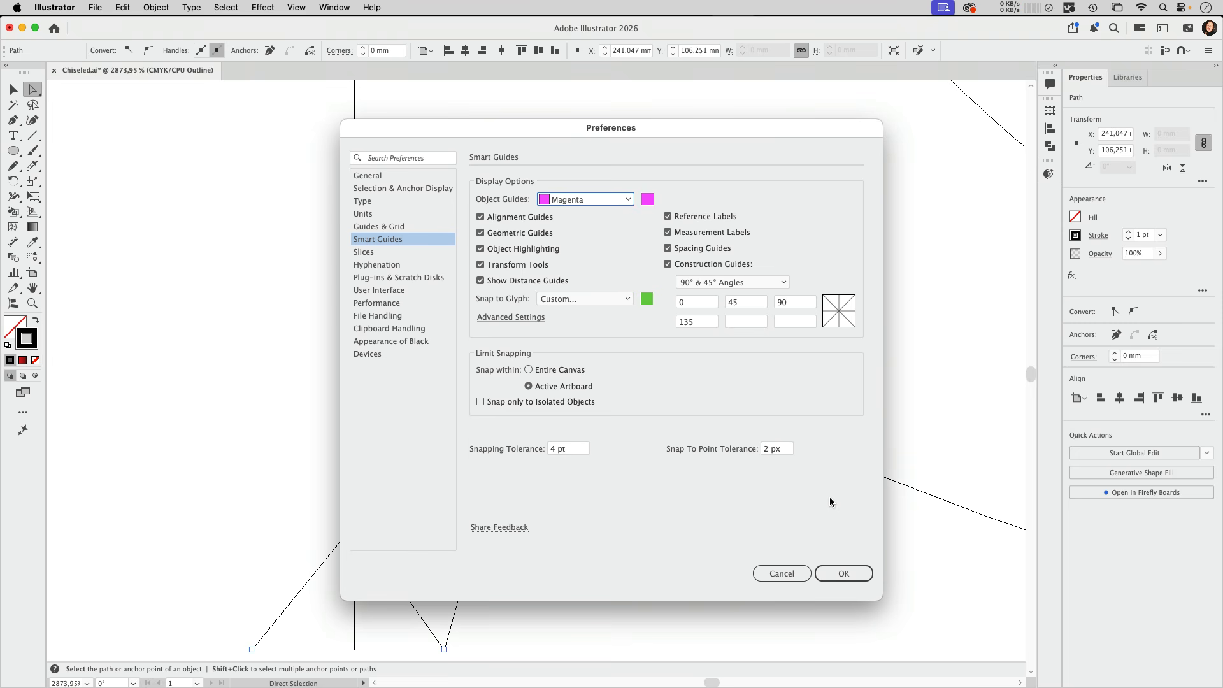
{"action": "left_click", "coordinate": [844, 573]}
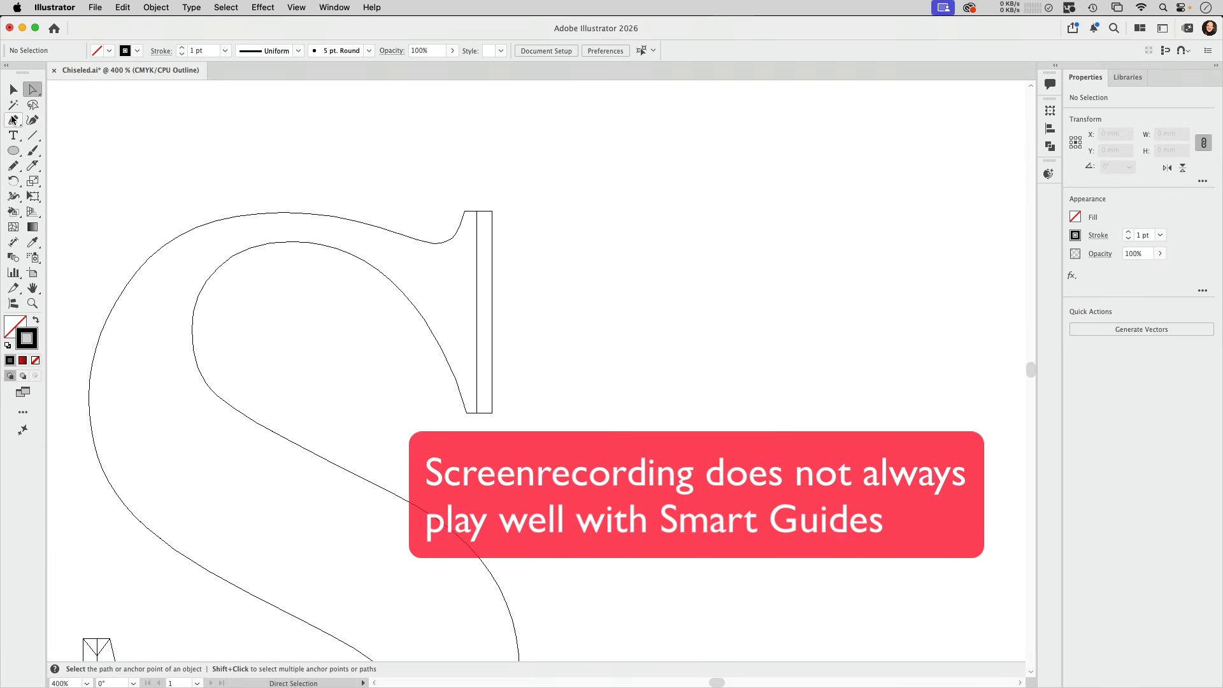
Draw a V-shaped path between the upper corners of the upper serif, with its tip on the centre line
{"action": "left_click", "coordinate": [13, 119]}
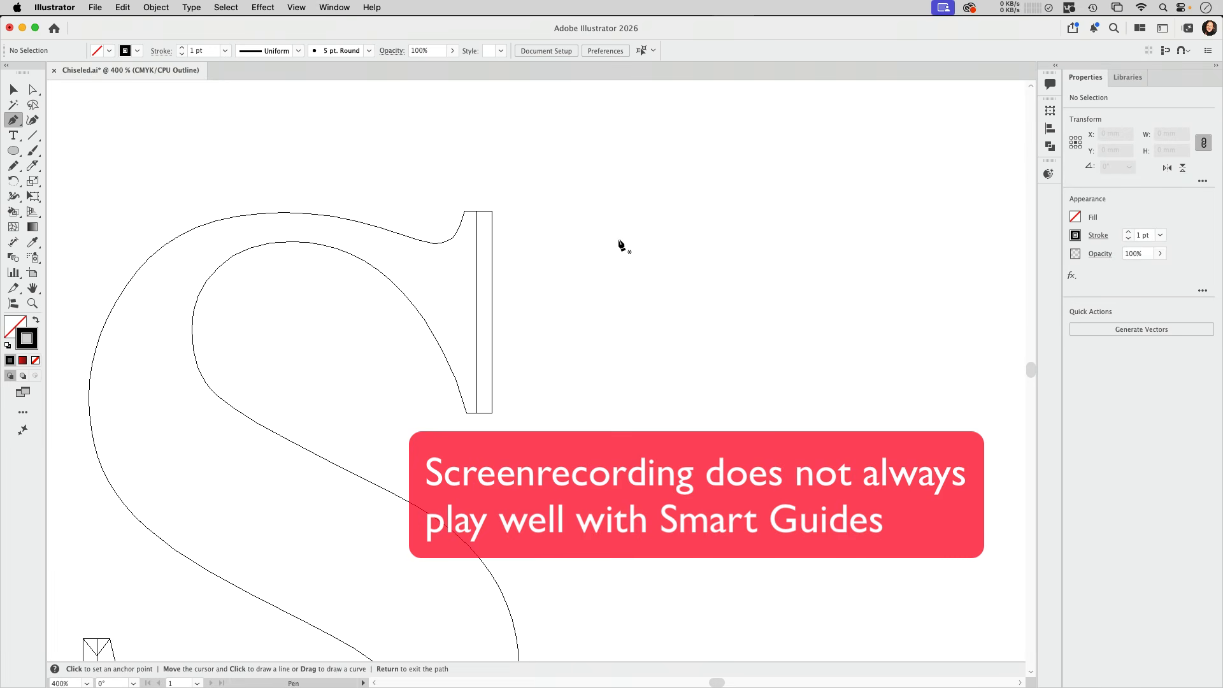
{"action": "key", "text": "super+space"}
{"action": "left_click_drag", "start_coordinate": [434, 192], "coordinate": [539, 439]}
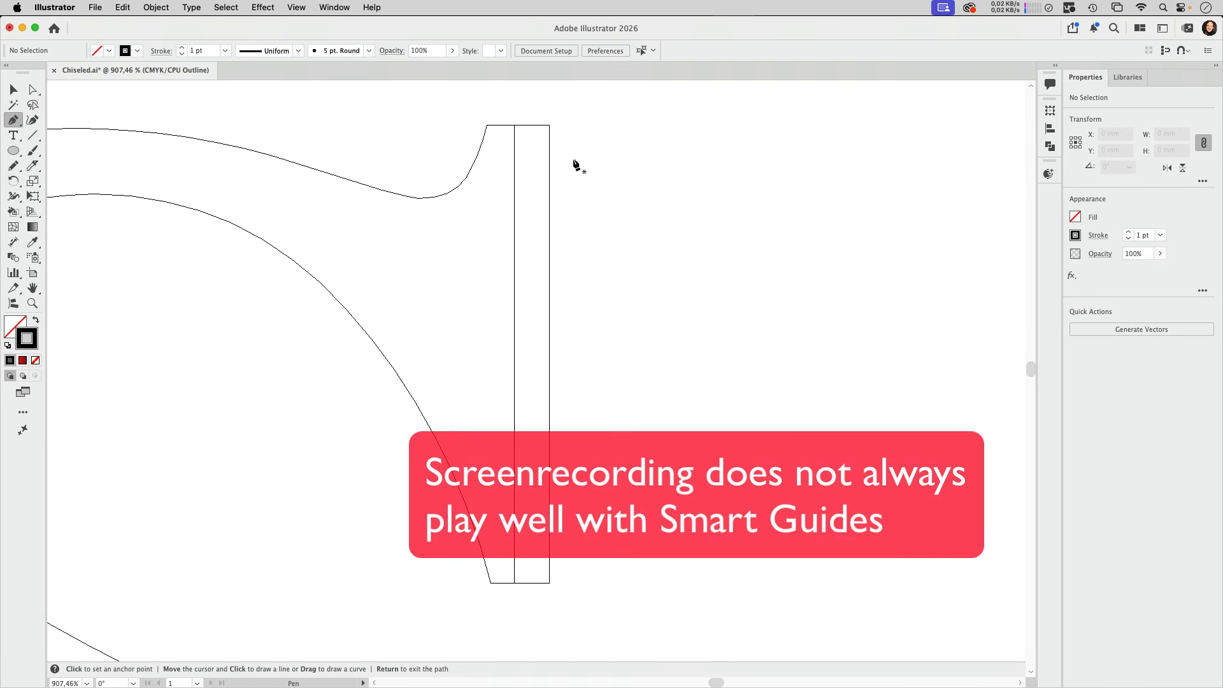
{"action": "left_click", "coordinate": [487, 125]}
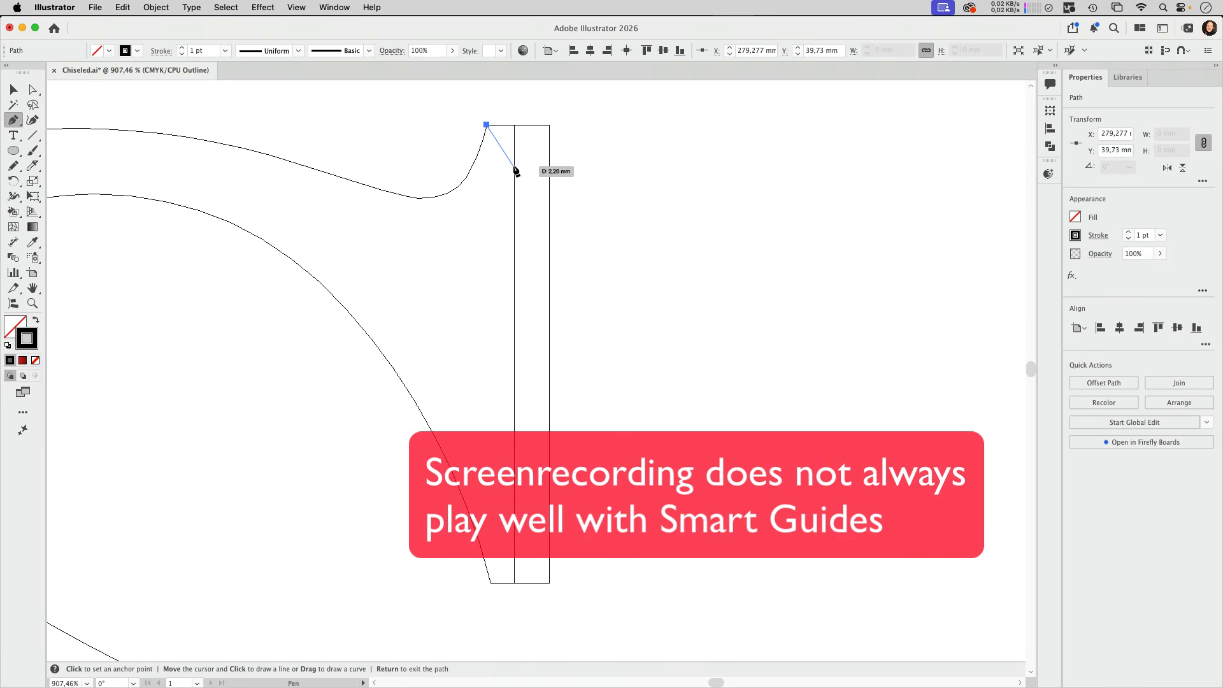
{"action": "left_click", "coordinate": [514, 169]}
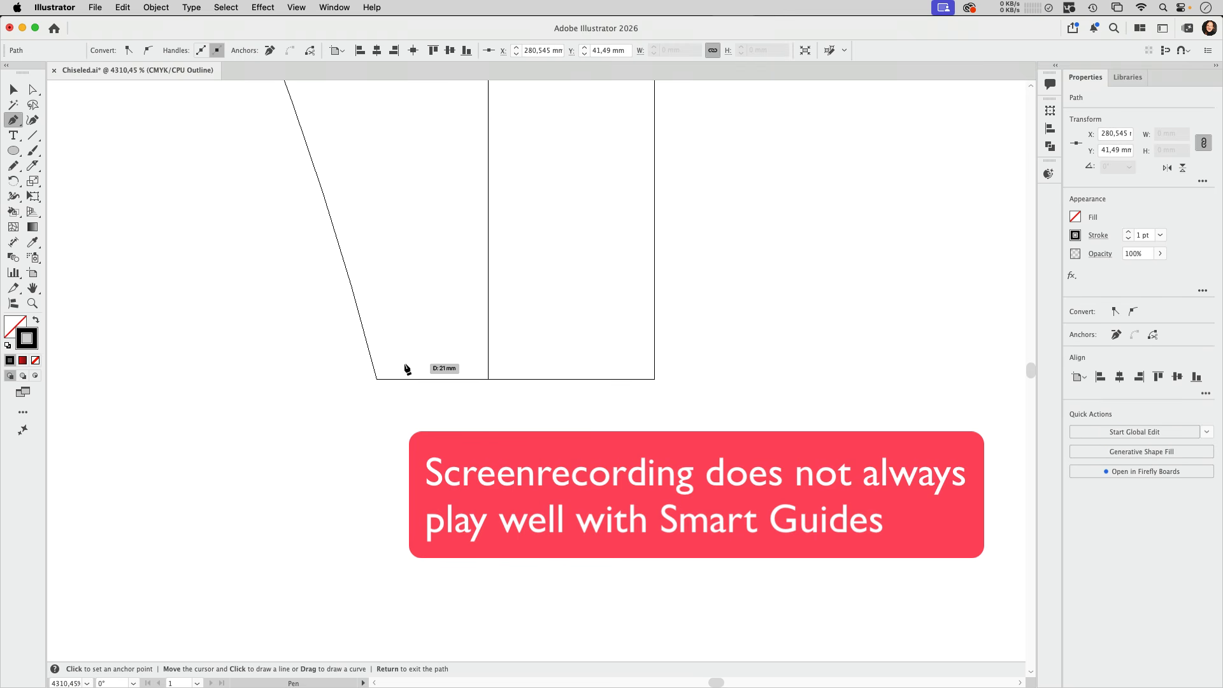
Draw an inverted V path between the bottom corners of the upper serif, with its tip on the centre line
{"action": "left_click", "coordinate": [377, 379]}
{"action": "left_click", "coordinate": [487, 258]}
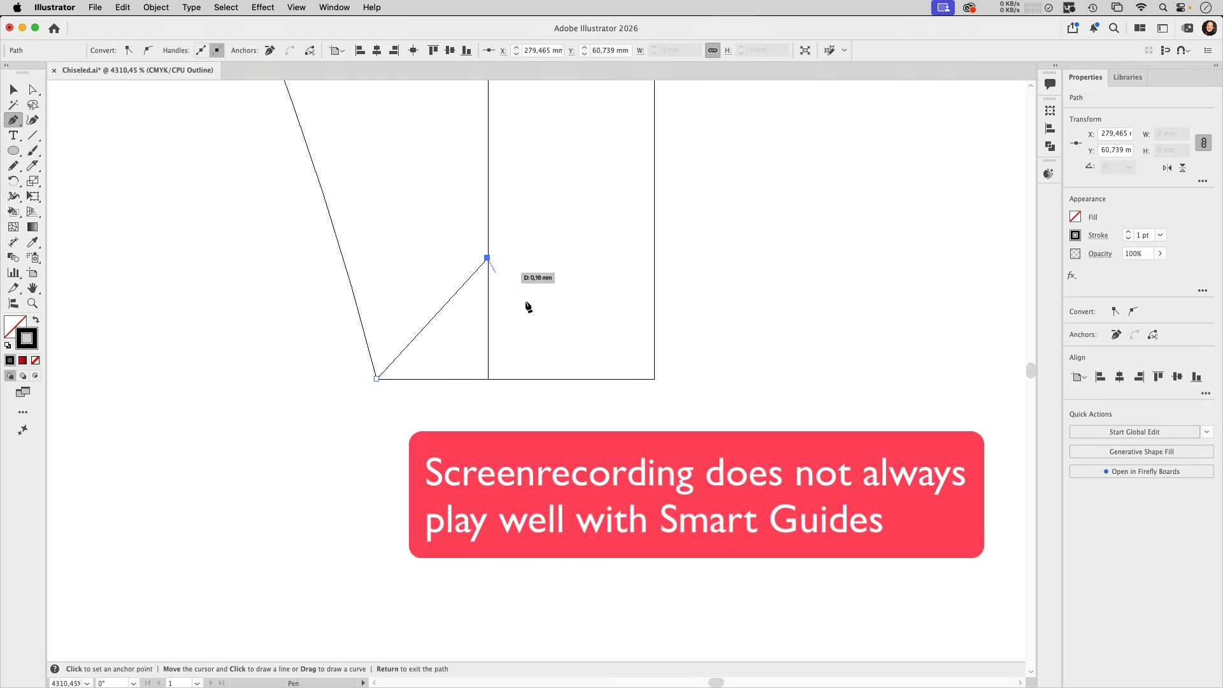
{"action": "left_click", "coordinate": [653, 379]}
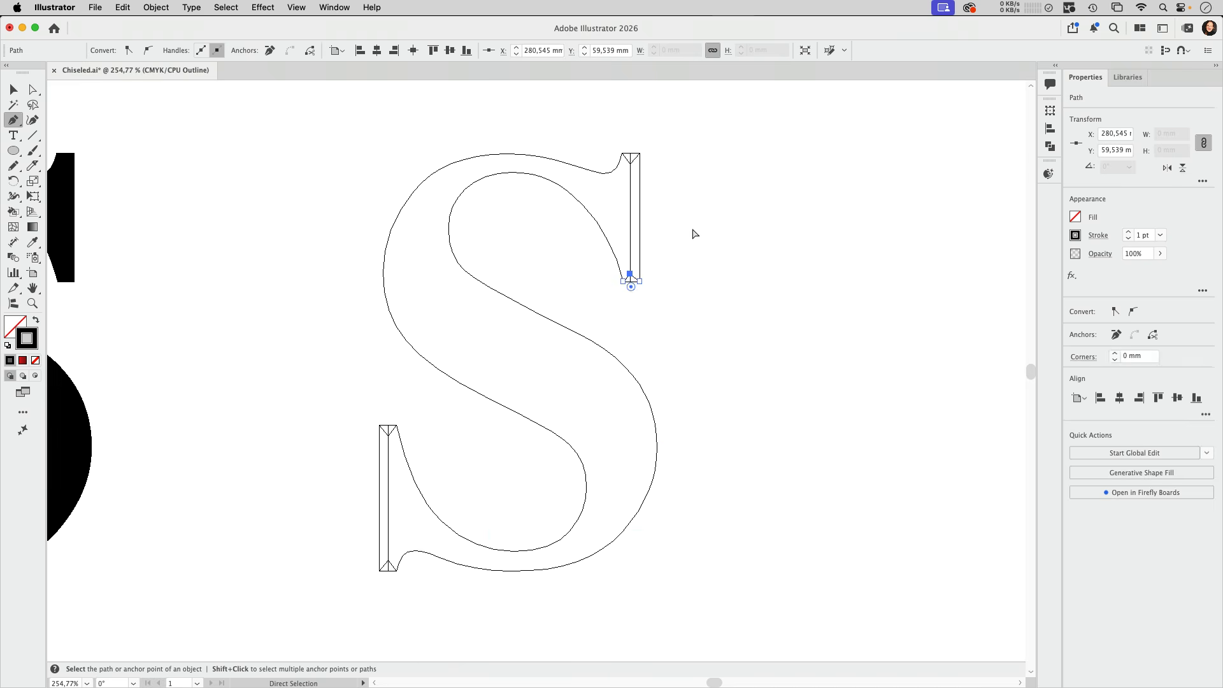
{"action": "key", "text": "Return"}
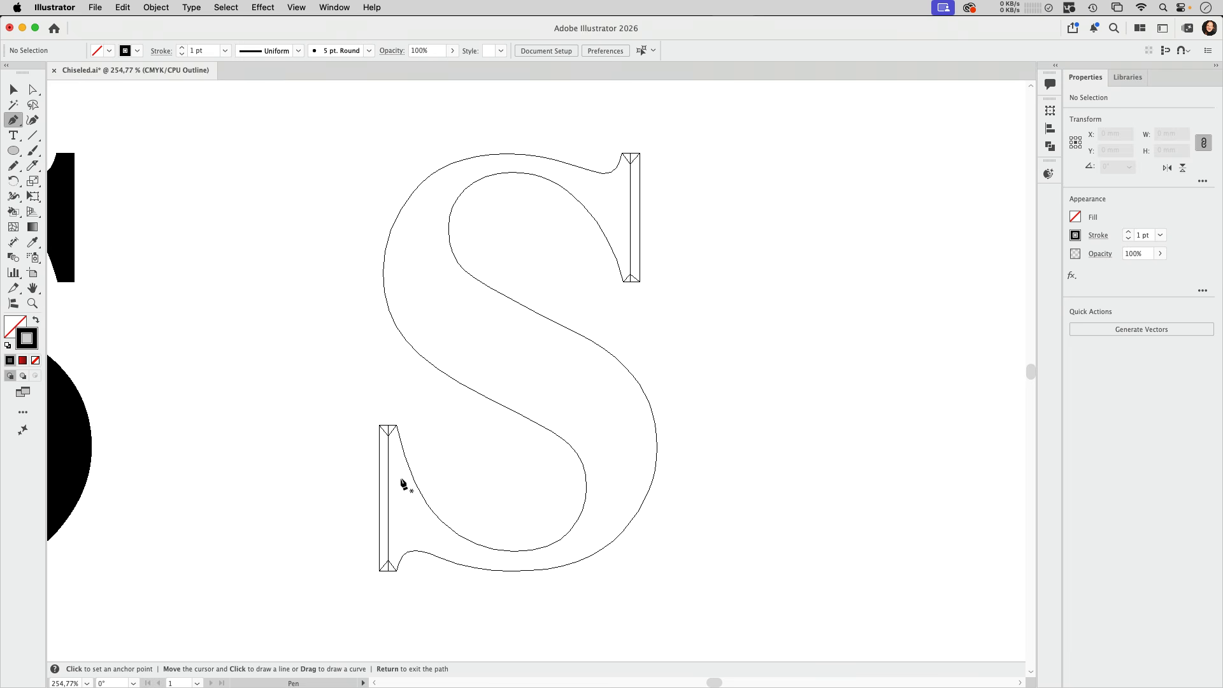
Duplicate the S outline horizontally to the right of the letter with the bevel lines
{"action": "left_click", "coordinate": [13, 89]}
{"action": "left_click_drag", "start_coordinate": [643, 370], "coordinate": [443, 333]}
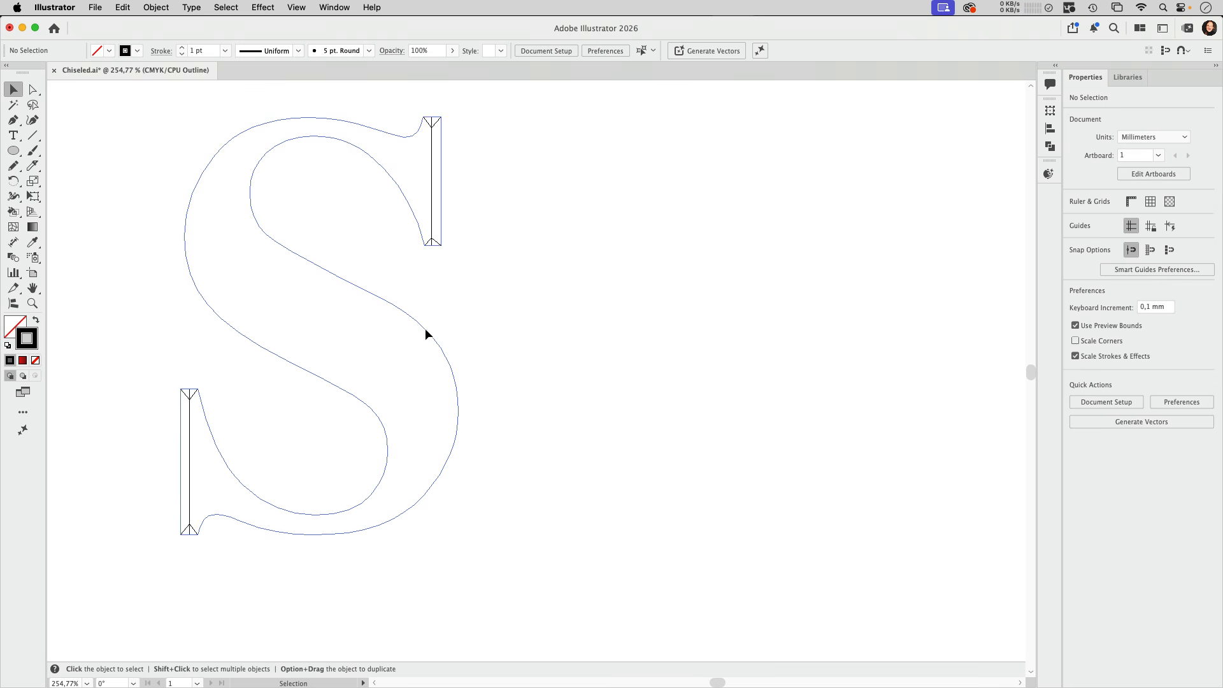
{"action": "left_click_drag", "start_coordinate": [426, 328], "coordinate": [794, 326]}
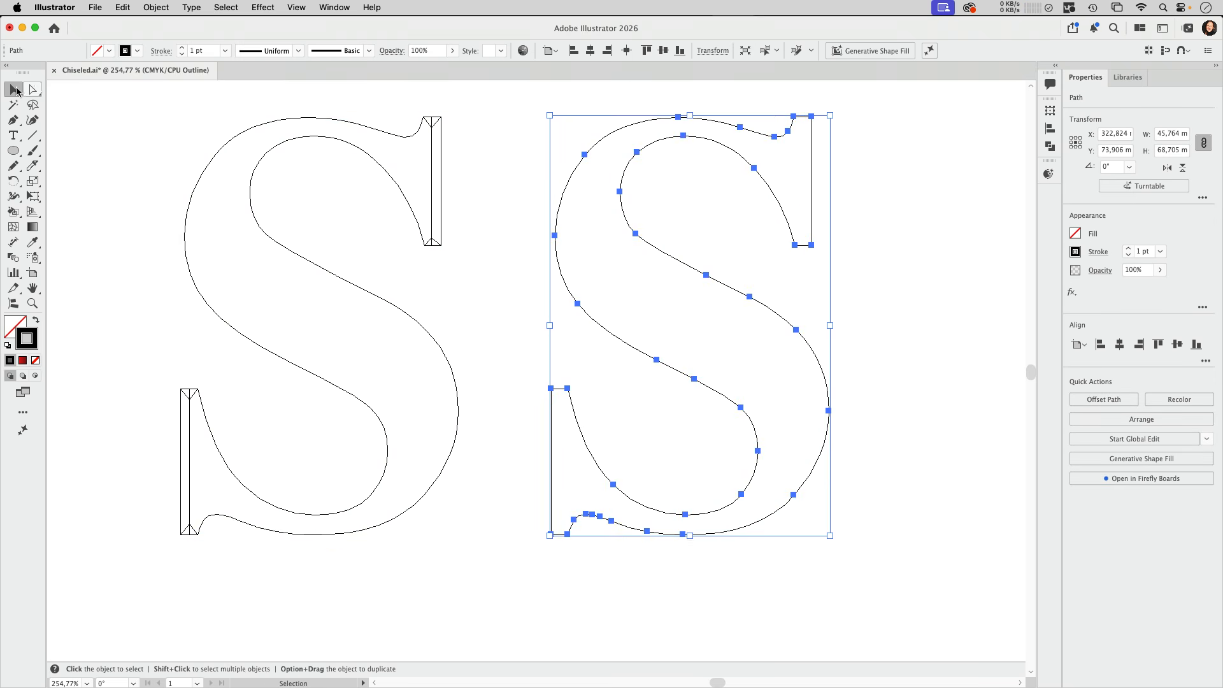
Cut the copied S outline at the four anchor points where the curved stroke meets the serifs
{"action": "left_click", "coordinate": [33, 89]}
{"action": "left_click", "coordinate": [879, 234]}
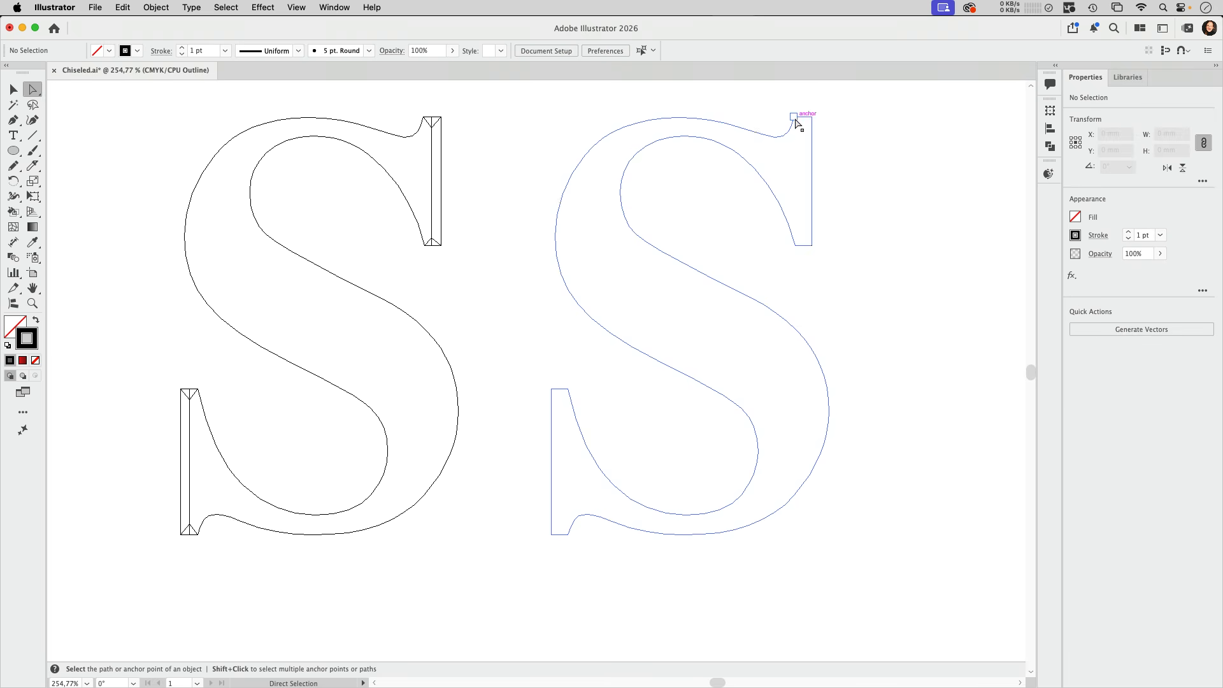
{"action": "left_click", "coordinate": [794, 118]}
{"action": "left_click", "coordinate": [796, 246], "text": "shift"}
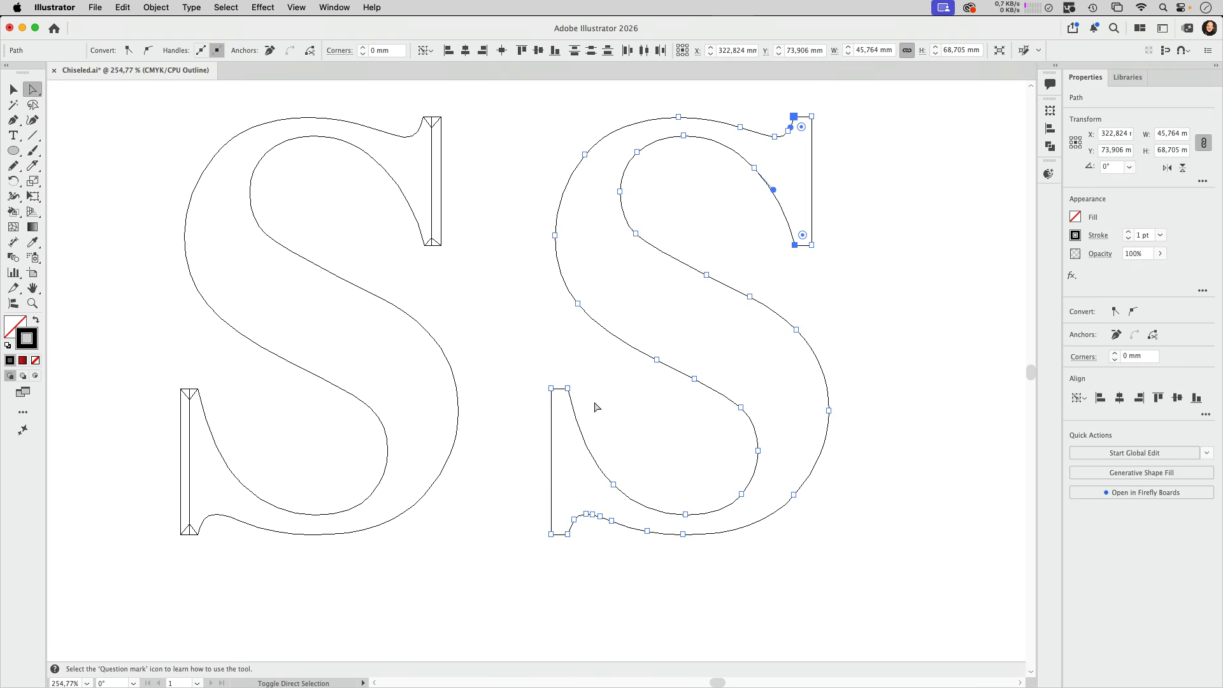
{"action": "left_click", "coordinate": [568, 388], "text": "shift"}
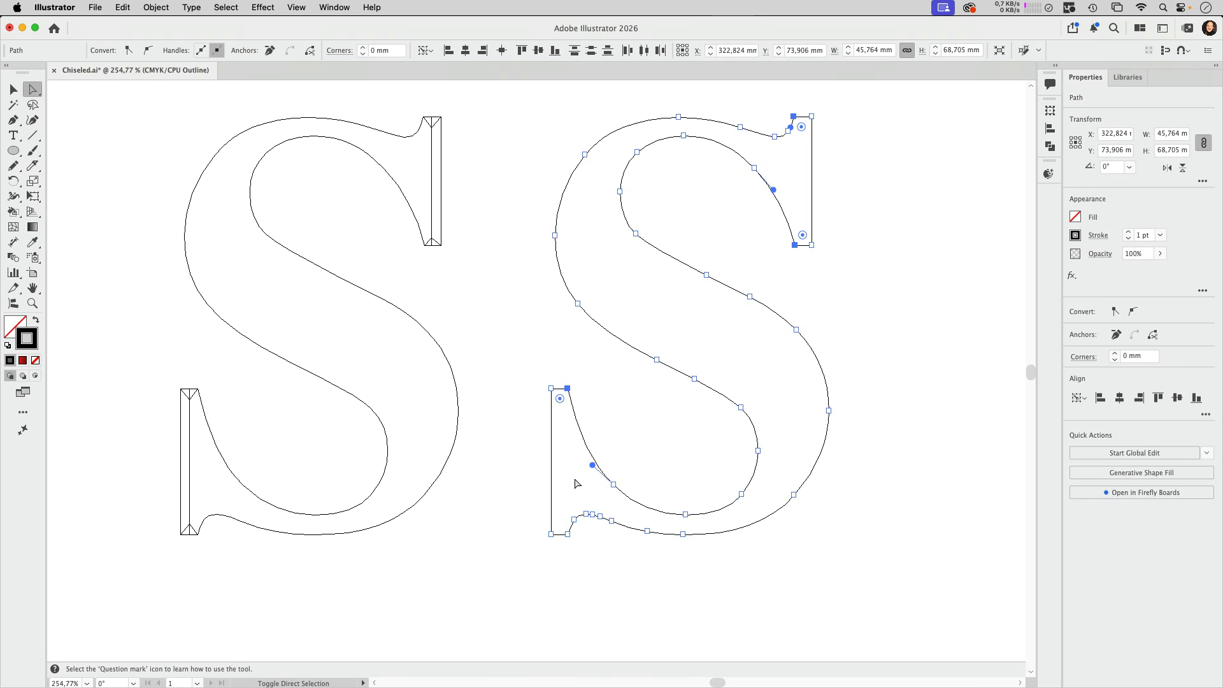
{"action": "left_click", "coordinate": [568, 534], "text": "shift"}
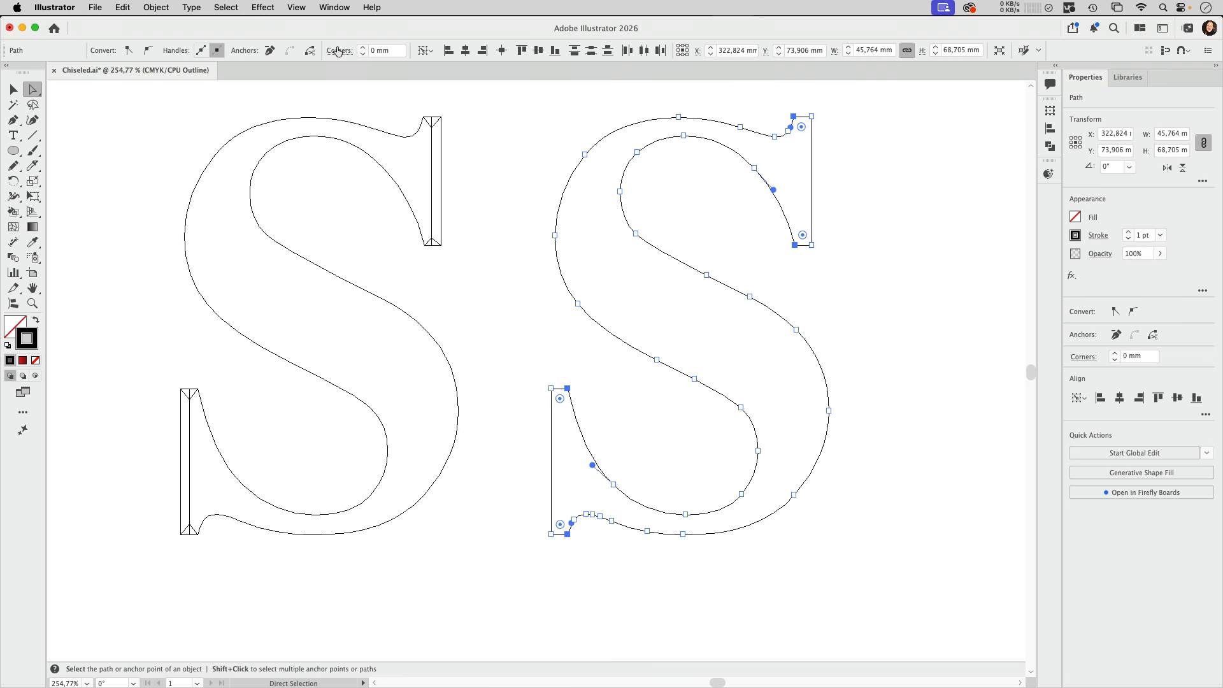
{"action": "left_click", "coordinate": [310, 51]}
Reverse the path direction of the copied S's curve running from the upper serif's bottom corner to the lower serif's bottom corner
{"action": "left_click", "coordinate": [21, 94]}
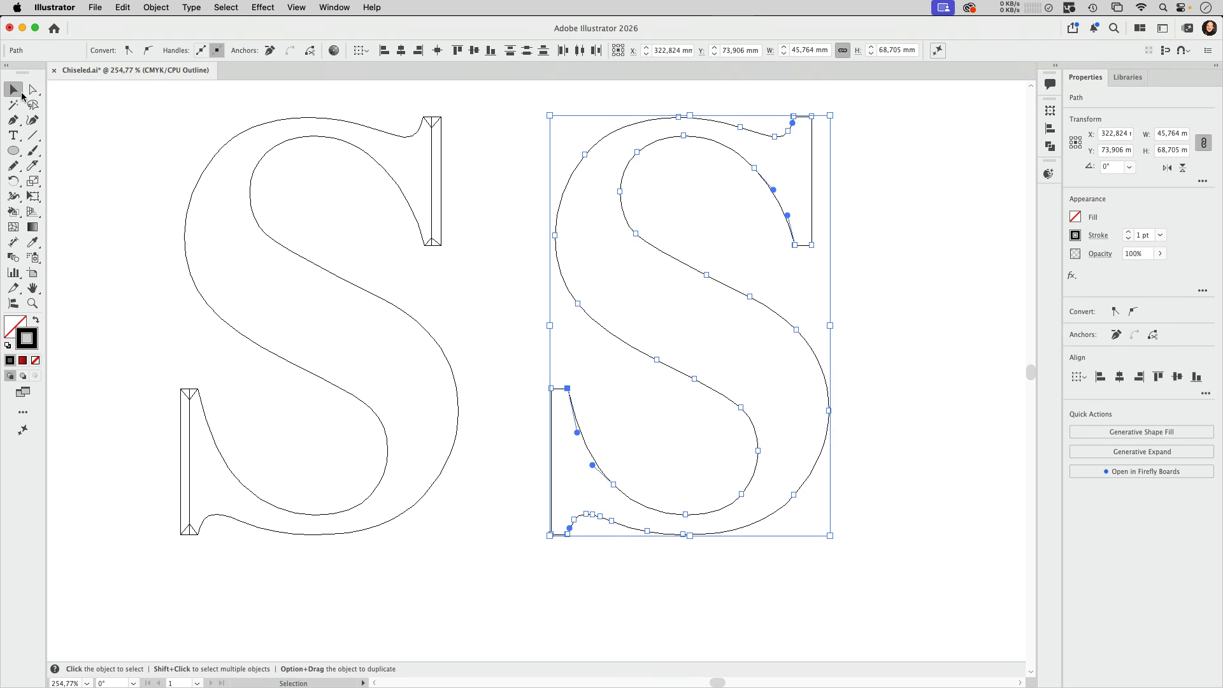
{"action": "left_click", "coordinate": [576, 93]}
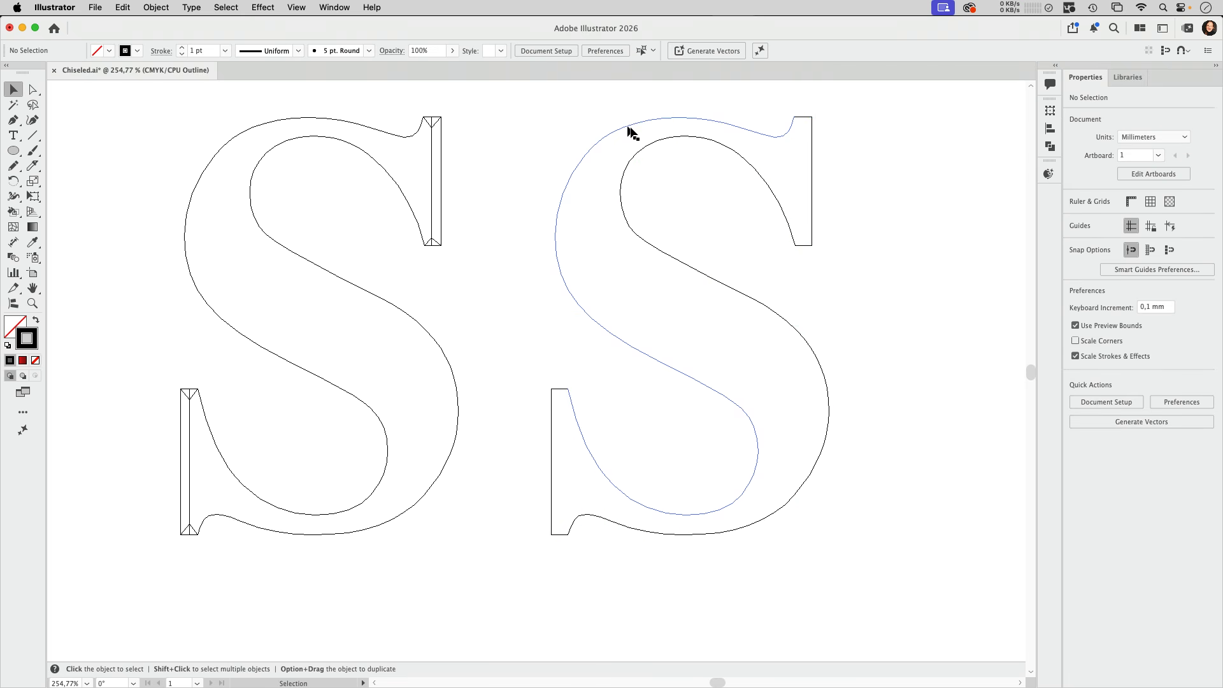
{"action": "left_click", "coordinate": [699, 136]}
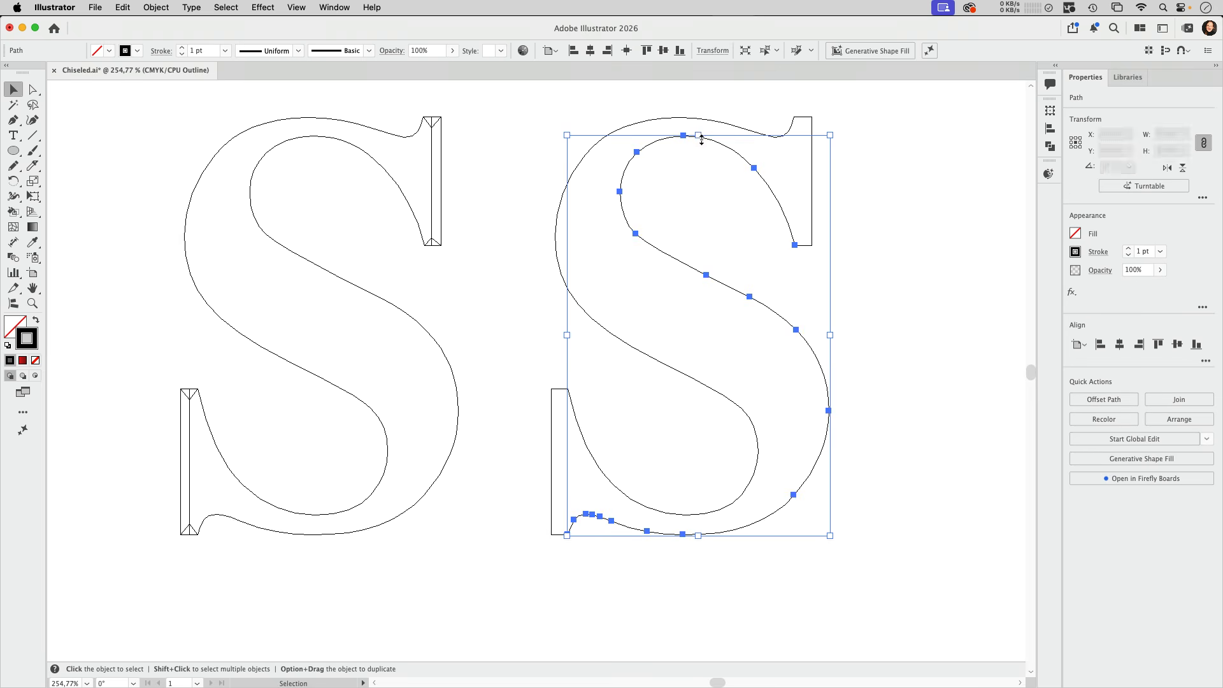
{"action": "left_click", "coordinate": [643, 100]}
{"action": "left_click", "coordinate": [748, 158]}
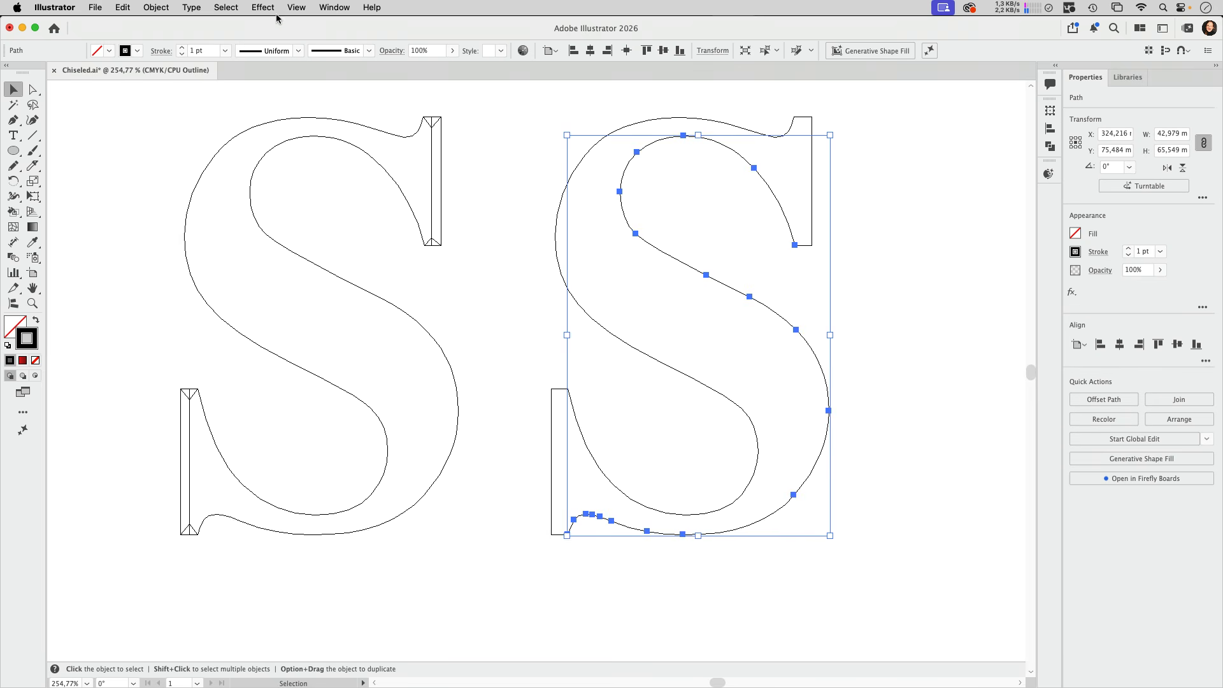
{"action": "left_click", "coordinate": [156, 7]}
{"action": "mouse_move", "coordinate": [178, 393]}
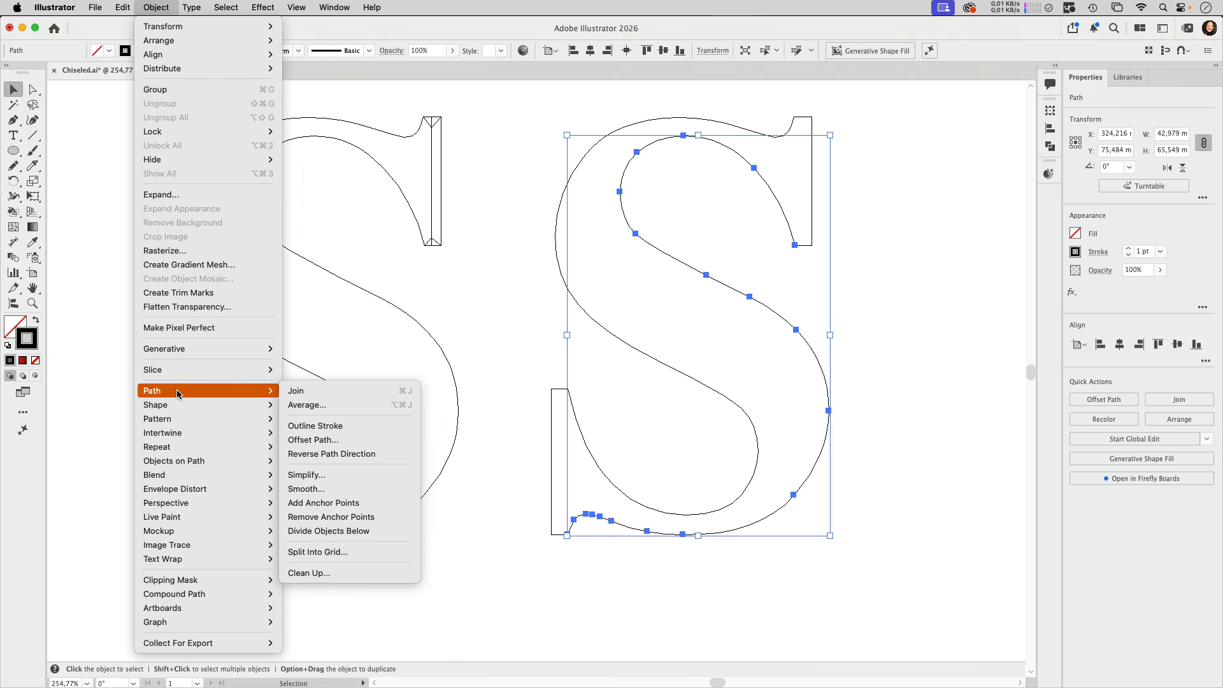
{"action": "left_click", "coordinate": [352, 453]}
{"action": "left_click", "coordinate": [920, 353]}
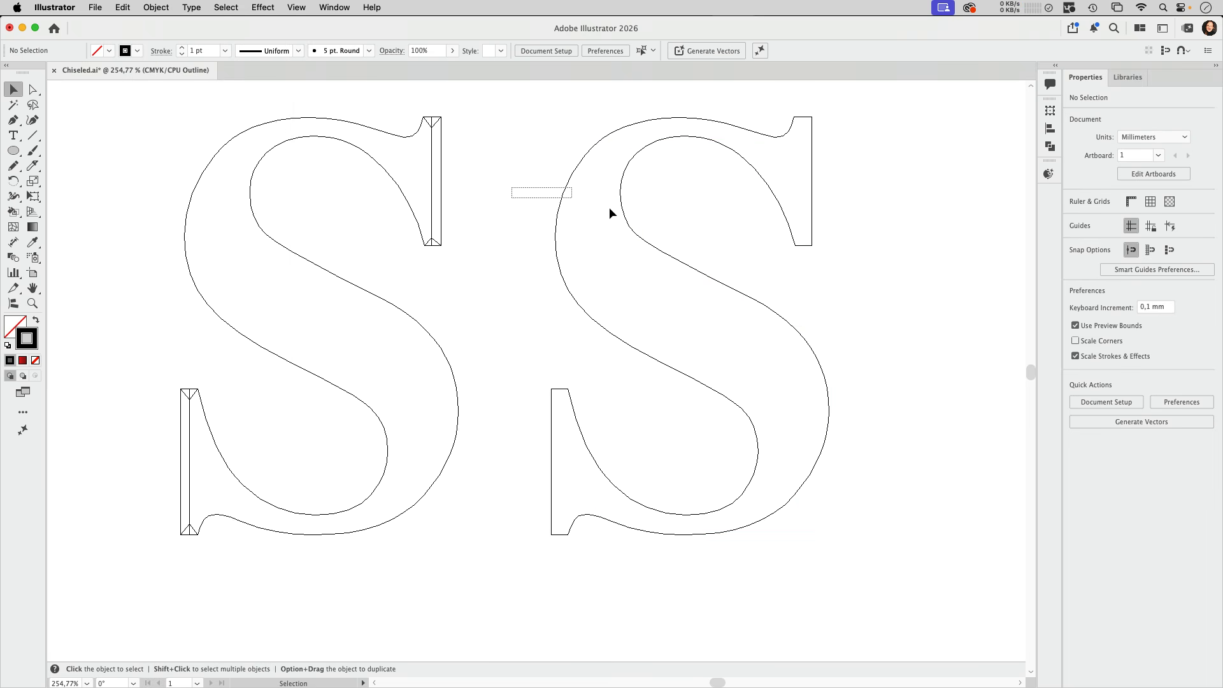
Make a blend between the copied S's two long curves to generate an intermediate curve along the stroke
{"action": "left_click", "coordinate": [625, 215]}
{"action": "left_click", "coordinate": [165, 8]}
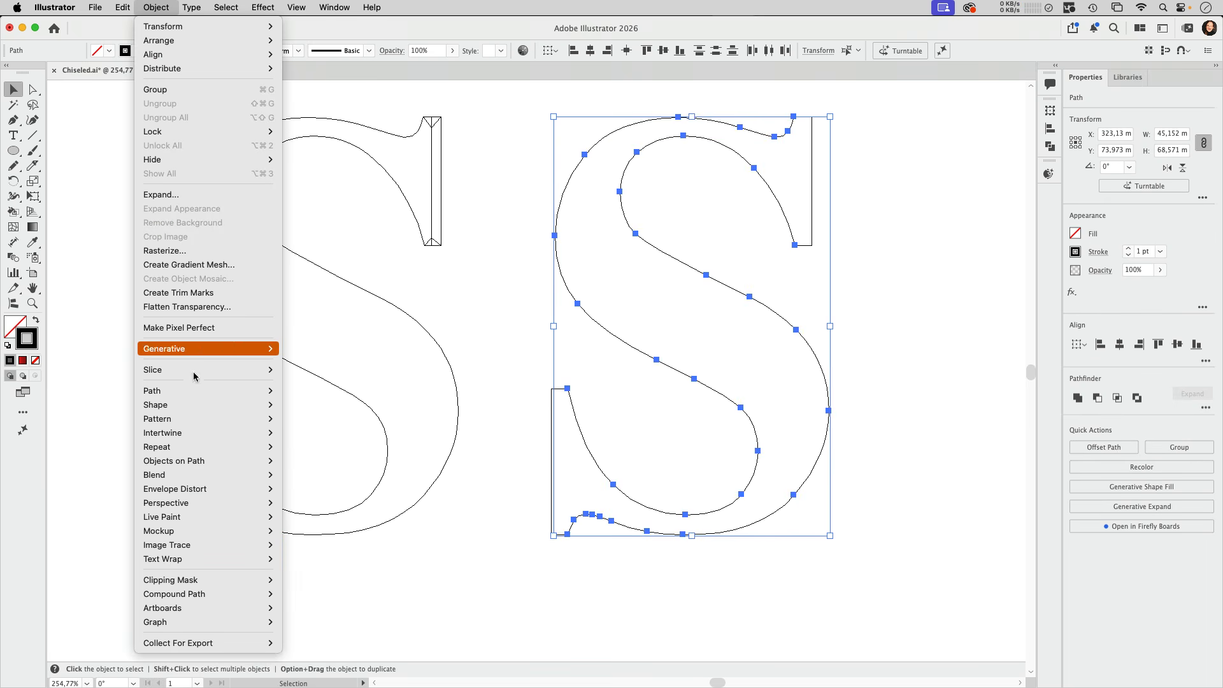
{"action": "mouse_move", "coordinate": [184, 478]}
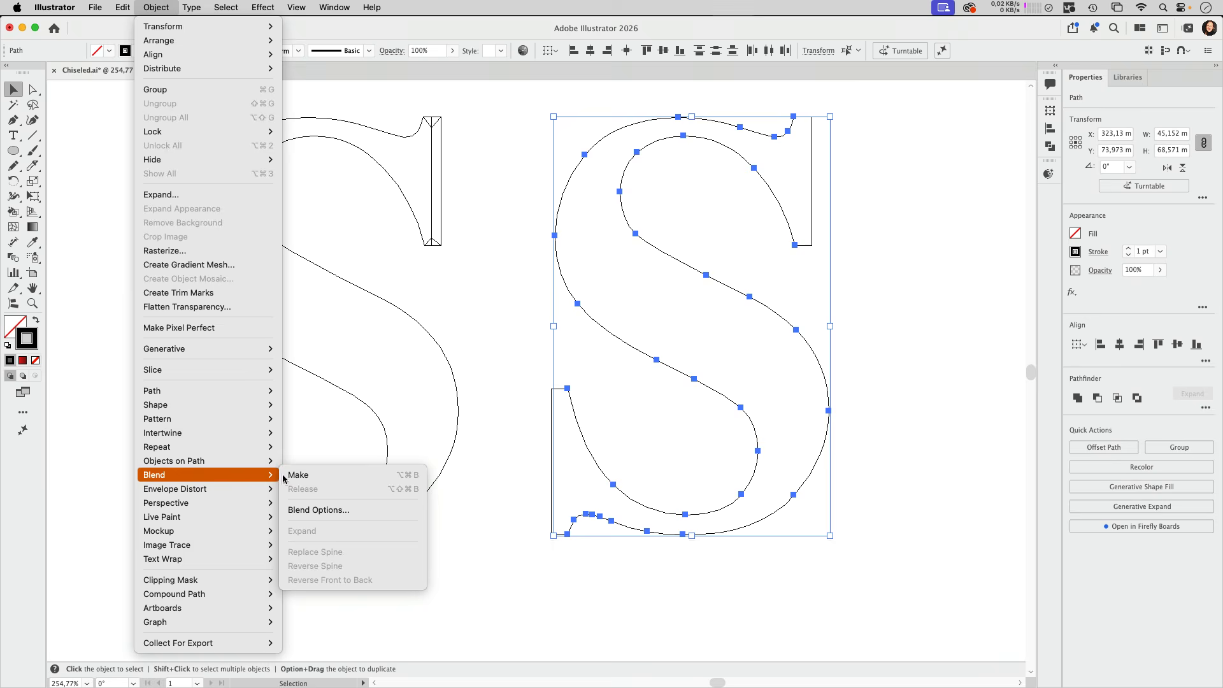
{"action": "left_click", "coordinate": [294, 475]}
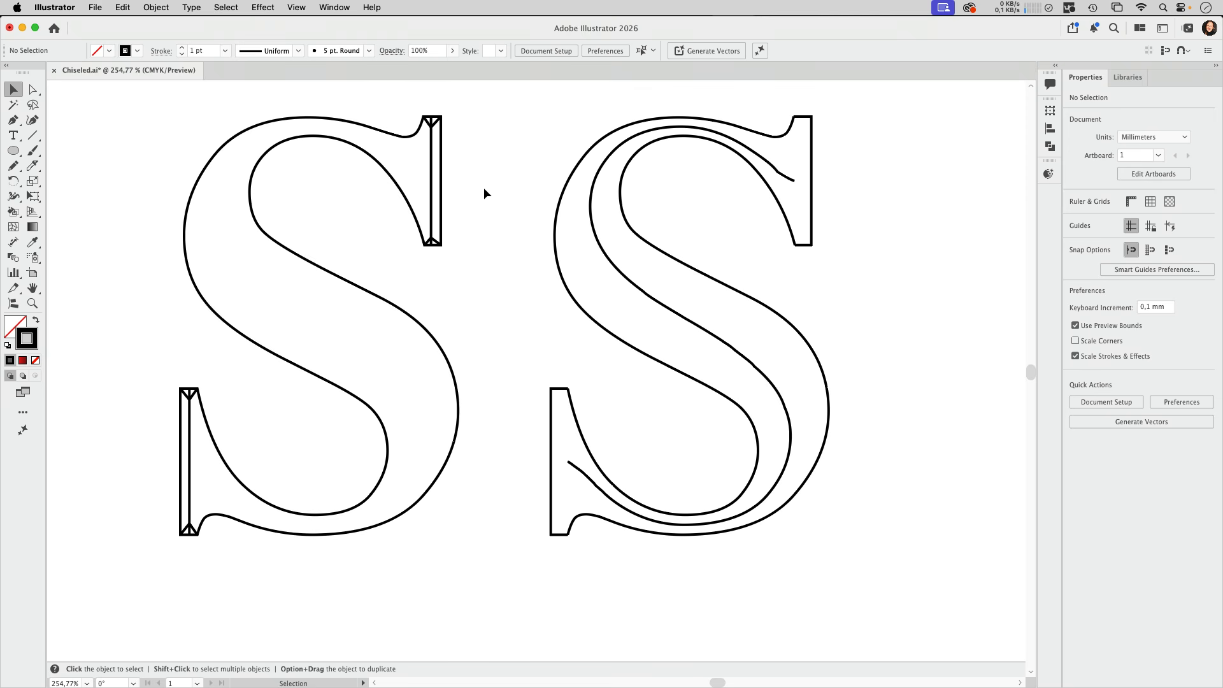
In Outline view, draw a smooth Pen curve through the middle of the original S's stroke, from the upper serif's centre line to the lower serif's
{"action": "left_click_drag", "start_coordinate": [485, 184], "coordinate": [595, 226]}
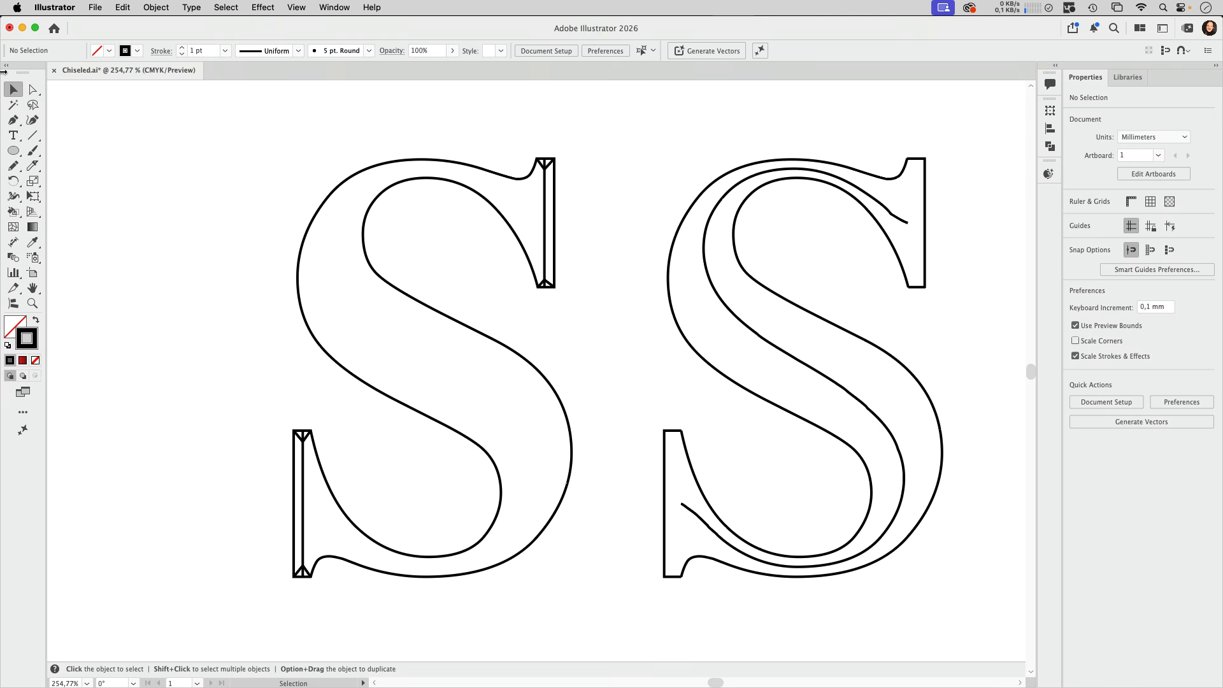
{"action": "left_click", "coordinate": [14, 121]}
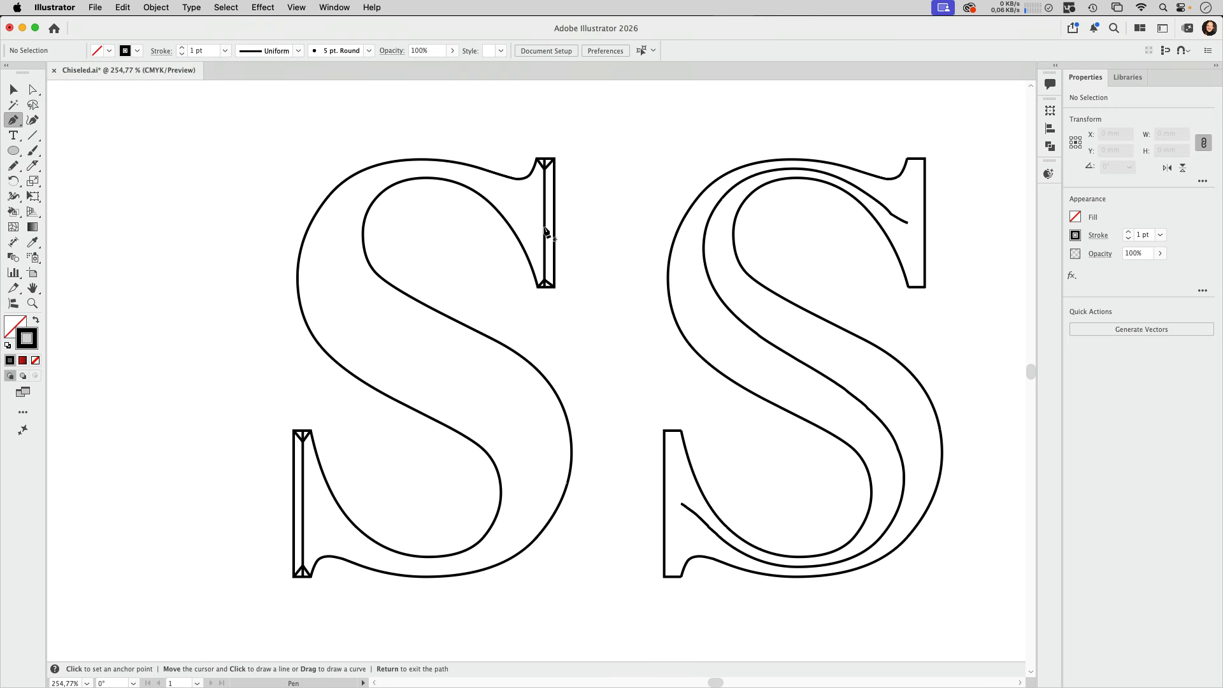
{"action": "key", "text": "super+y"}
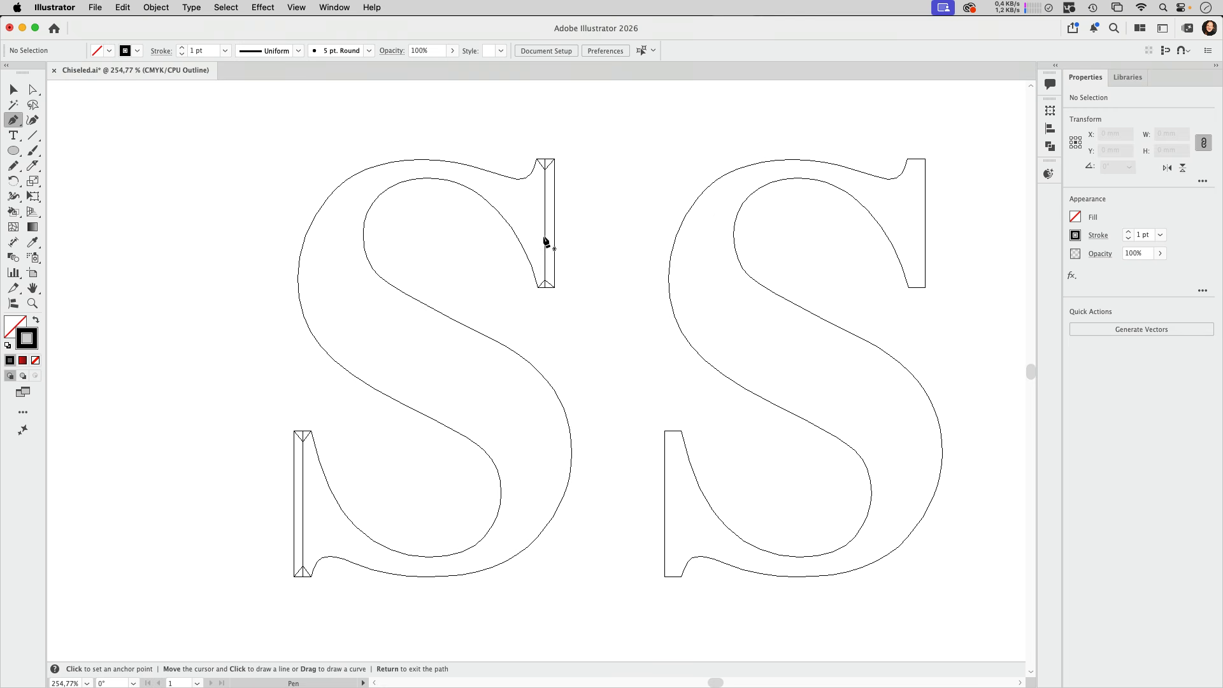
{"action": "left_click_drag", "start_coordinate": [545, 237], "coordinate": [545, 215]}
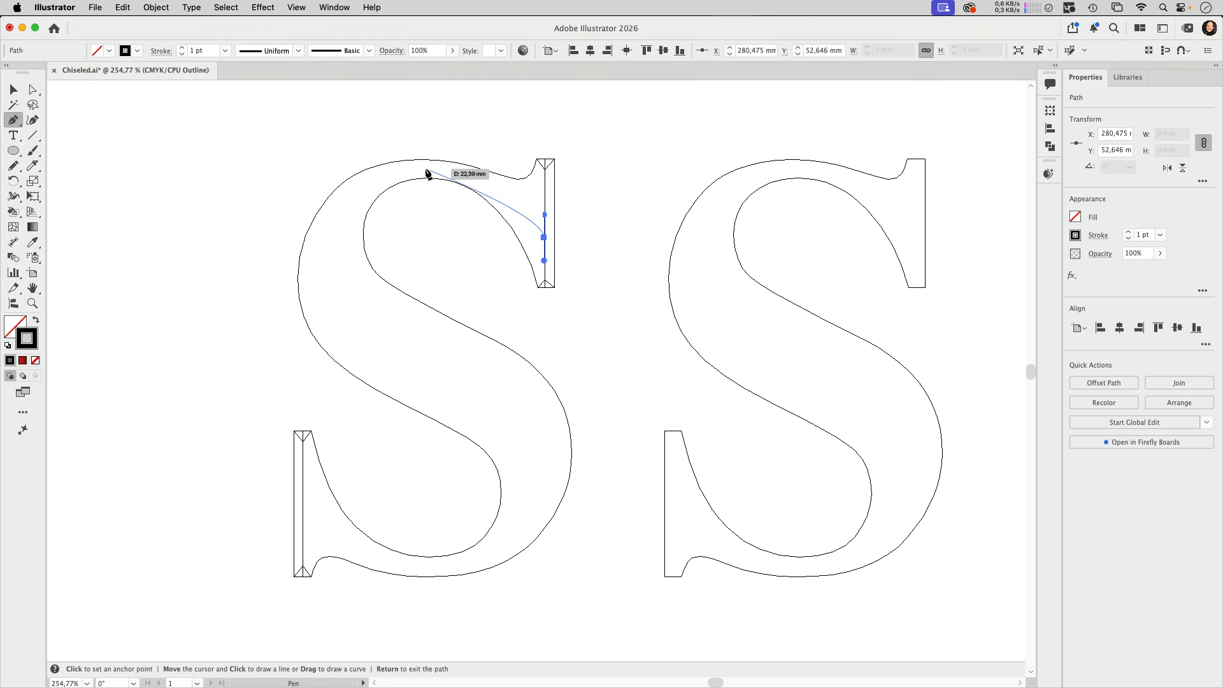
{"action": "left_click_drag", "start_coordinate": [427, 169], "coordinate": [369, 168]}
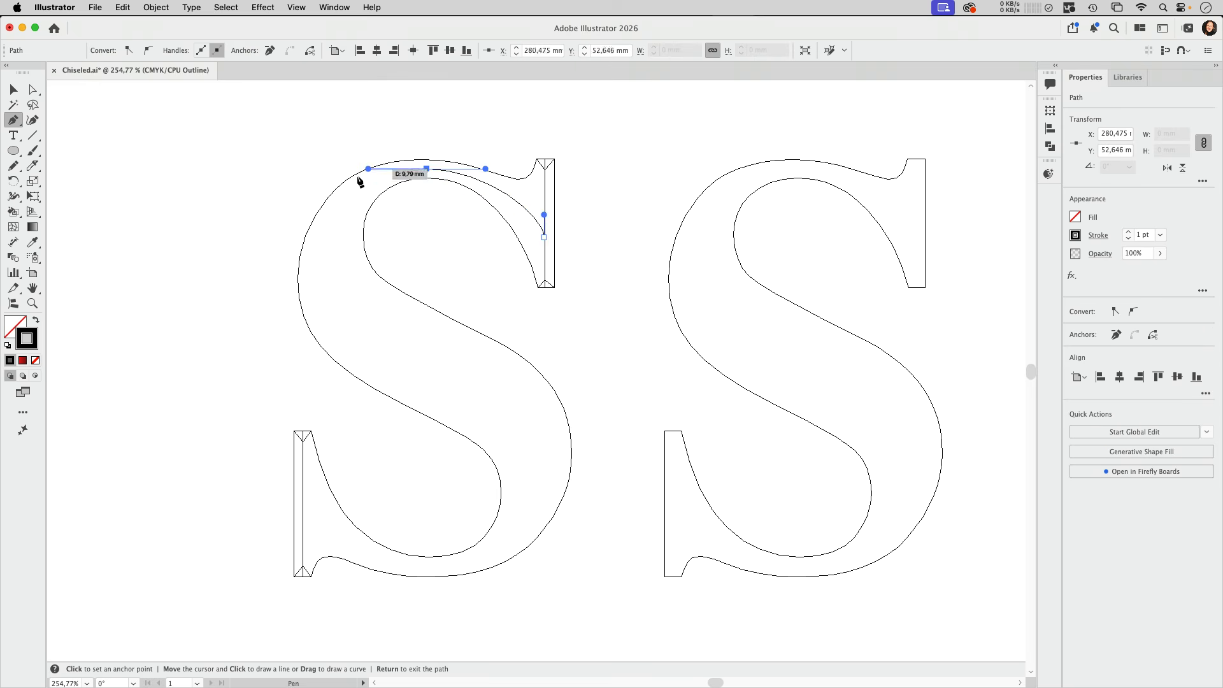
{"action": "left_click_drag", "start_coordinate": [334, 257], "coordinate": [334, 300]}
{"action": "left_click_drag", "start_coordinate": [431, 359], "coordinate": [489, 386]}
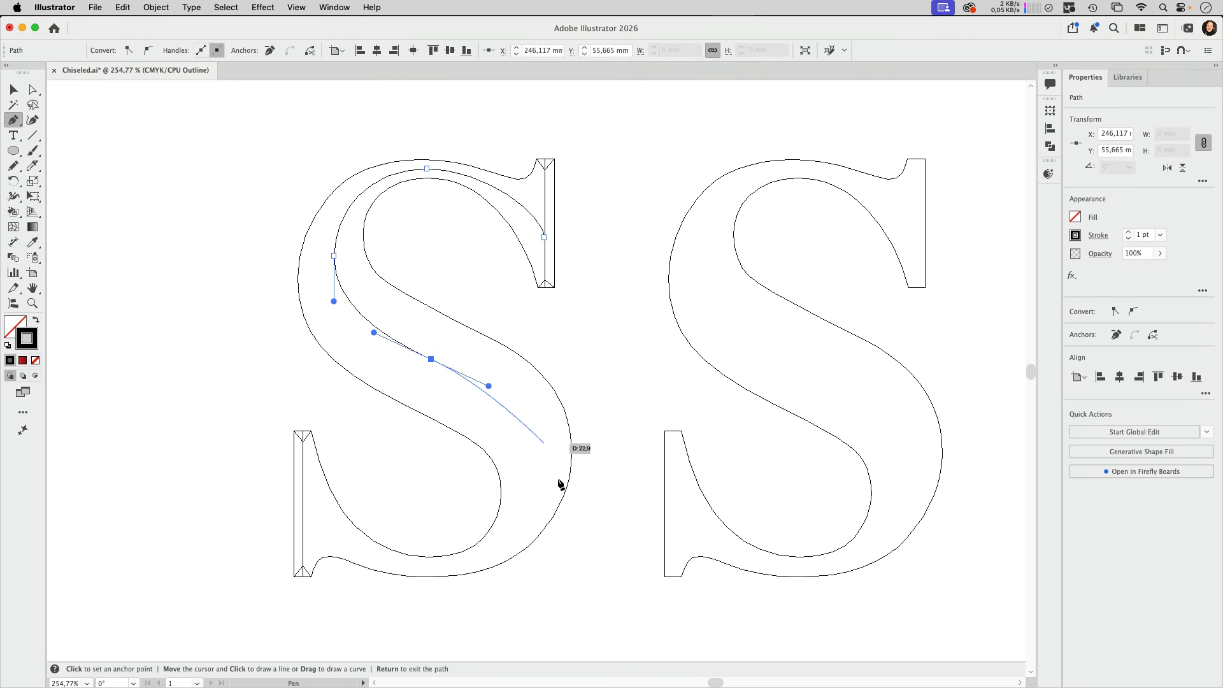
{"action": "left_click_drag", "start_coordinate": [535, 469], "coordinate": [535, 501]}
{"action": "left_click_drag", "start_coordinate": [432, 568], "coordinate": [375, 567]}
{"action": "left_click_drag", "start_coordinate": [302, 492], "coordinate": [302, 458]}
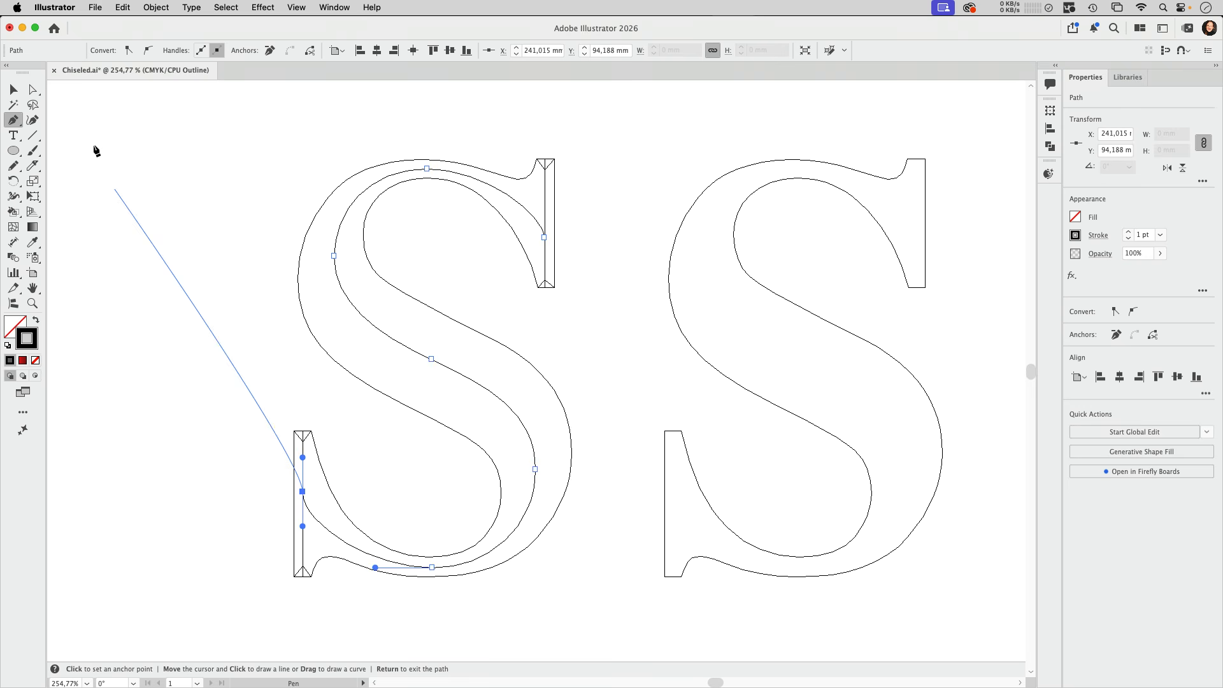
Move the lower end point of the S's centre curve exactly onto the lower serif's vertical centre line
{"action": "left_click", "coordinate": [35, 94]}
{"action": "left_click", "coordinate": [321, 490]}
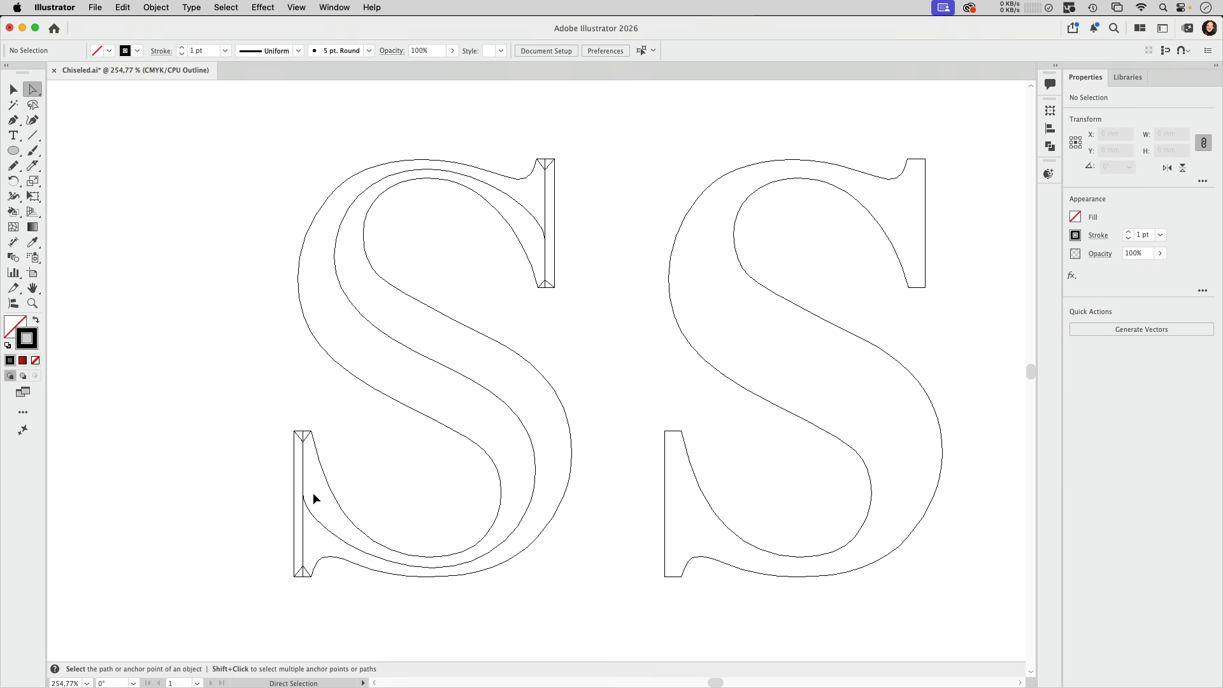
{"action": "key", "text": "super+space"}
{"action": "left_click_drag", "start_coordinate": [283, 480], "coordinate": [363, 545]}
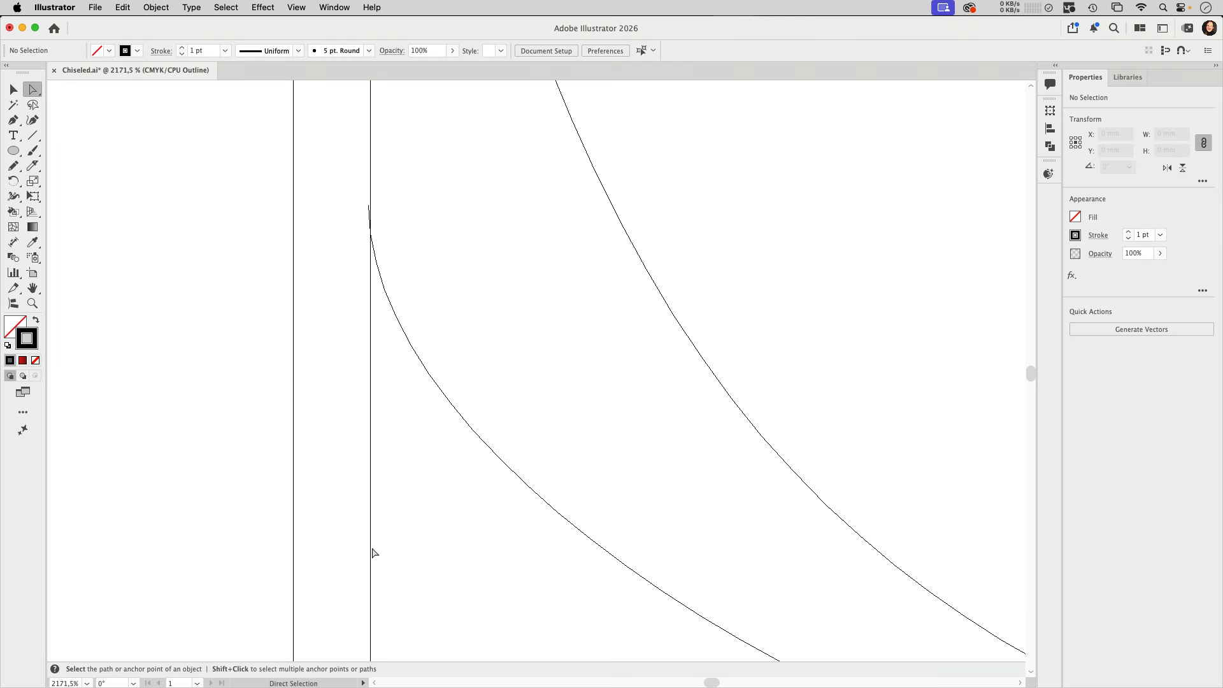
{"action": "left_click", "coordinate": [369, 205]}
{"action": "left_click_drag", "start_coordinate": [368, 205], "coordinate": [371, 197]}
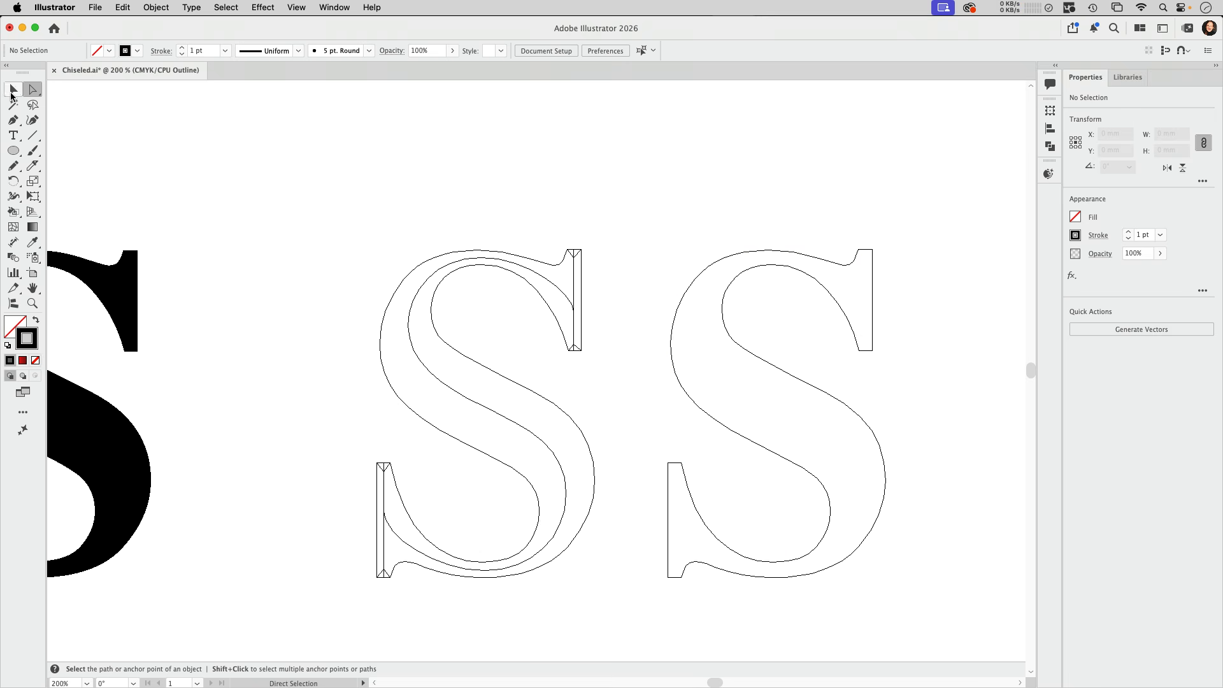
Shorten the vertical centre lines of both serifs so their ends meet the tips of the V-shaped paths
{"action": "left_click_drag", "start_coordinate": [548, 233], "coordinate": [616, 388]}
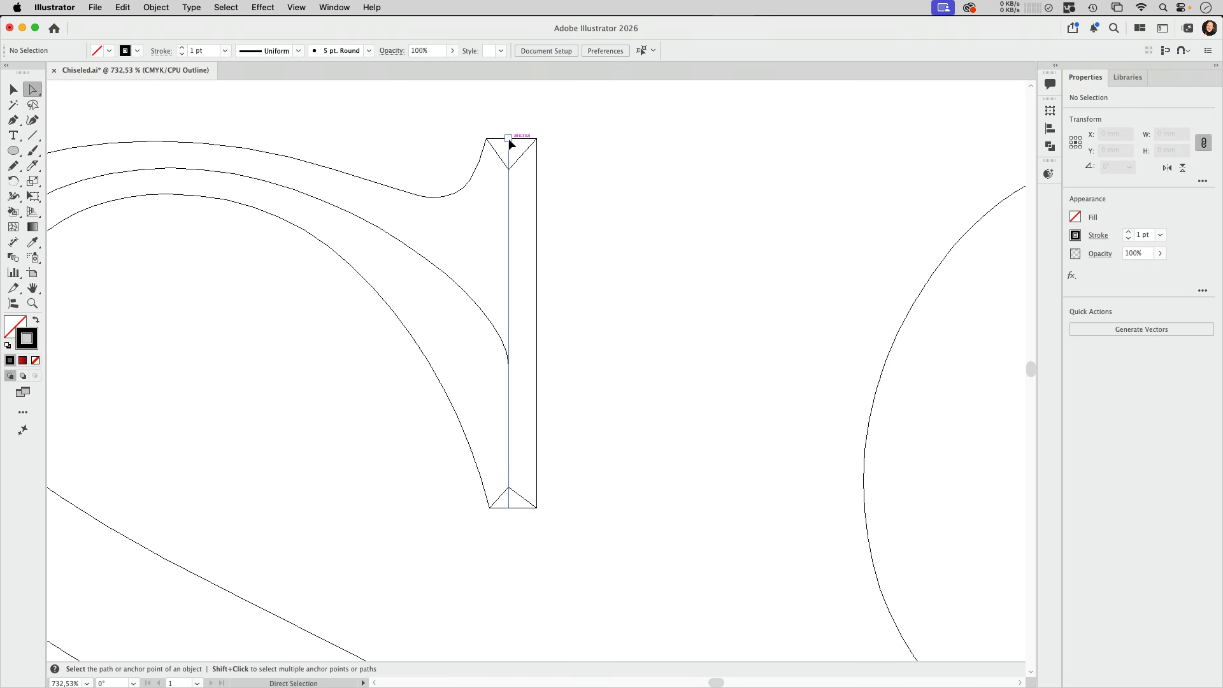
{"action": "left_click_drag", "start_coordinate": [508, 140], "coordinate": [510, 170]}
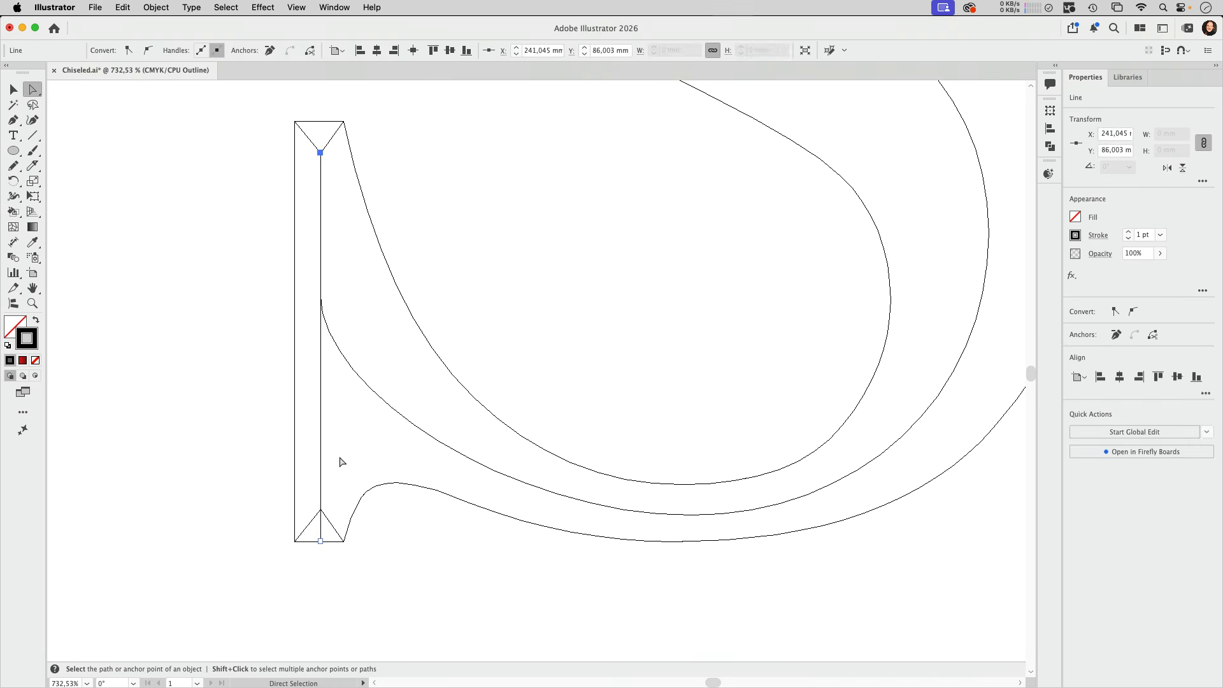
{"action": "left_click", "coordinate": [339, 462]}
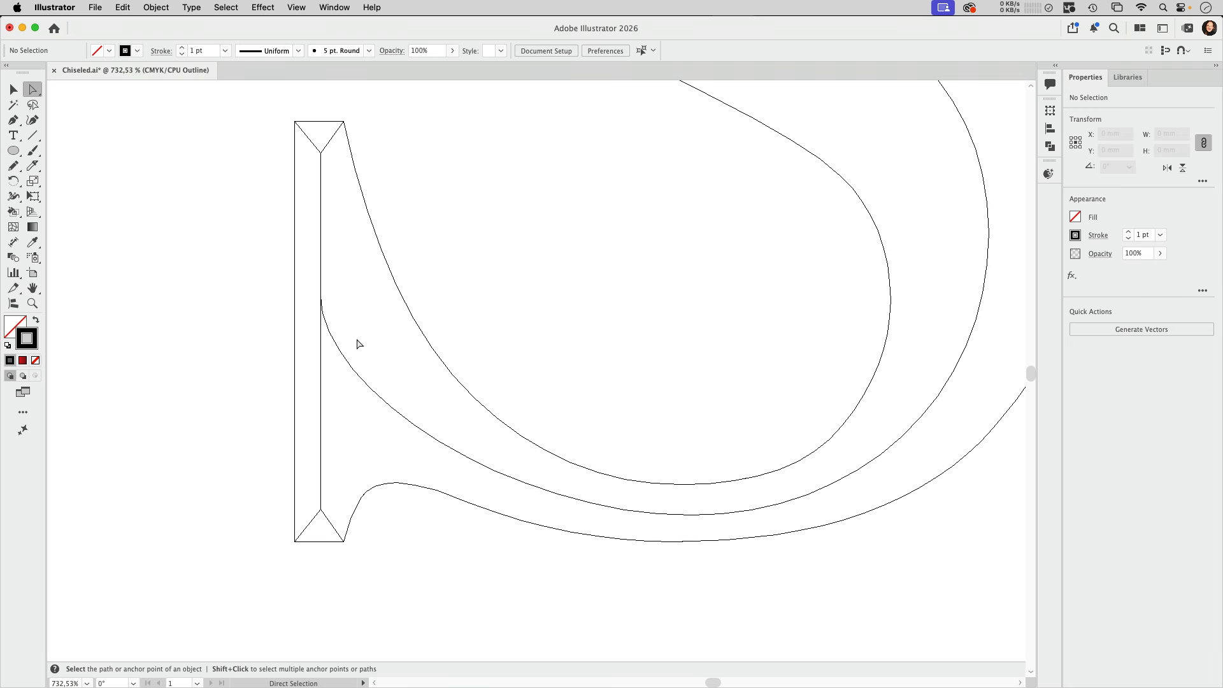
Return to Preview mode, select all the paths of the middle S, and remove their stroke
{"action": "key", "text": "super+minus"}
{"action": "key", "text": "super+minus"}
{"action": "key", "text": "super+minus"}
{"action": "key", "text": "super+minus"}
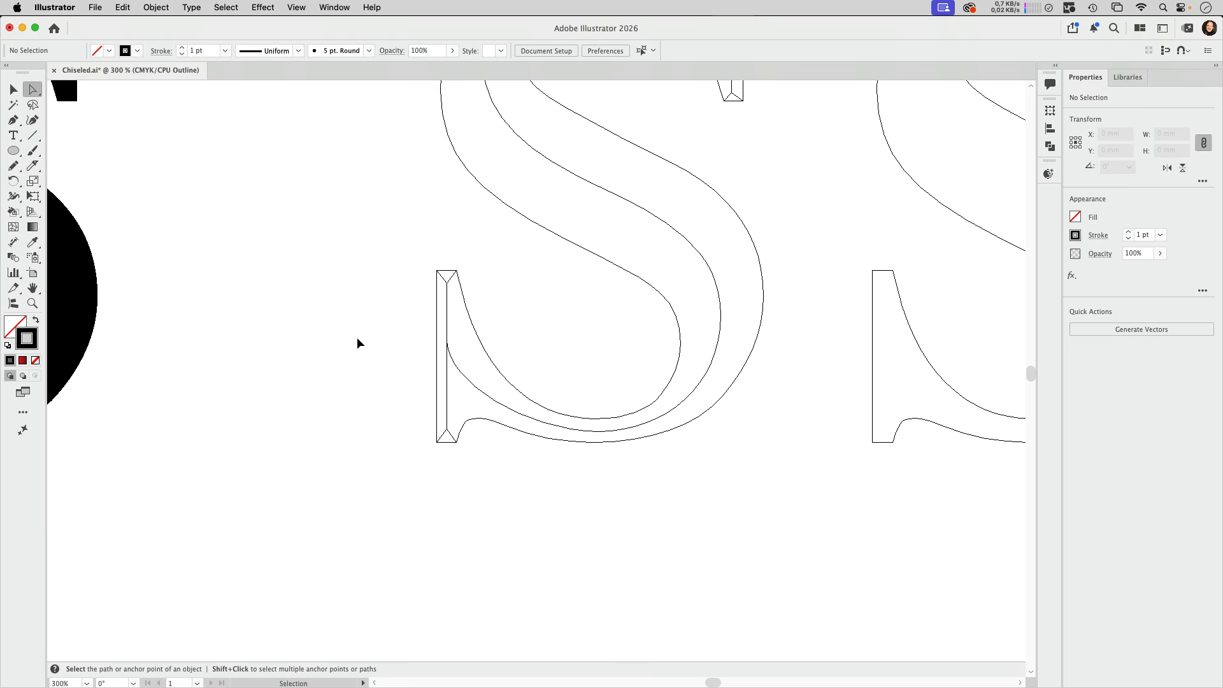
{"action": "left_click_drag", "start_coordinate": [643, 273], "coordinate": [528, 368]}
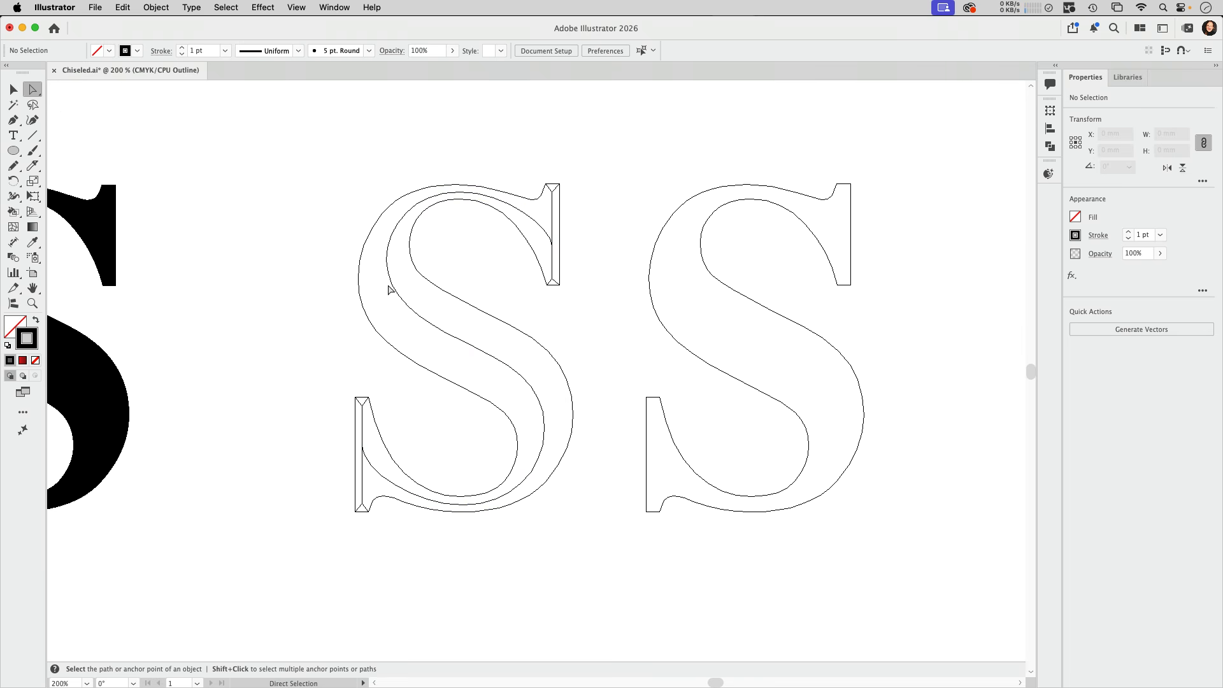
{"action": "key", "text": "super+y"}
{"action": "left_click_drag", "start_coordinate": [585, 164], "coordinate": [295, 552]}
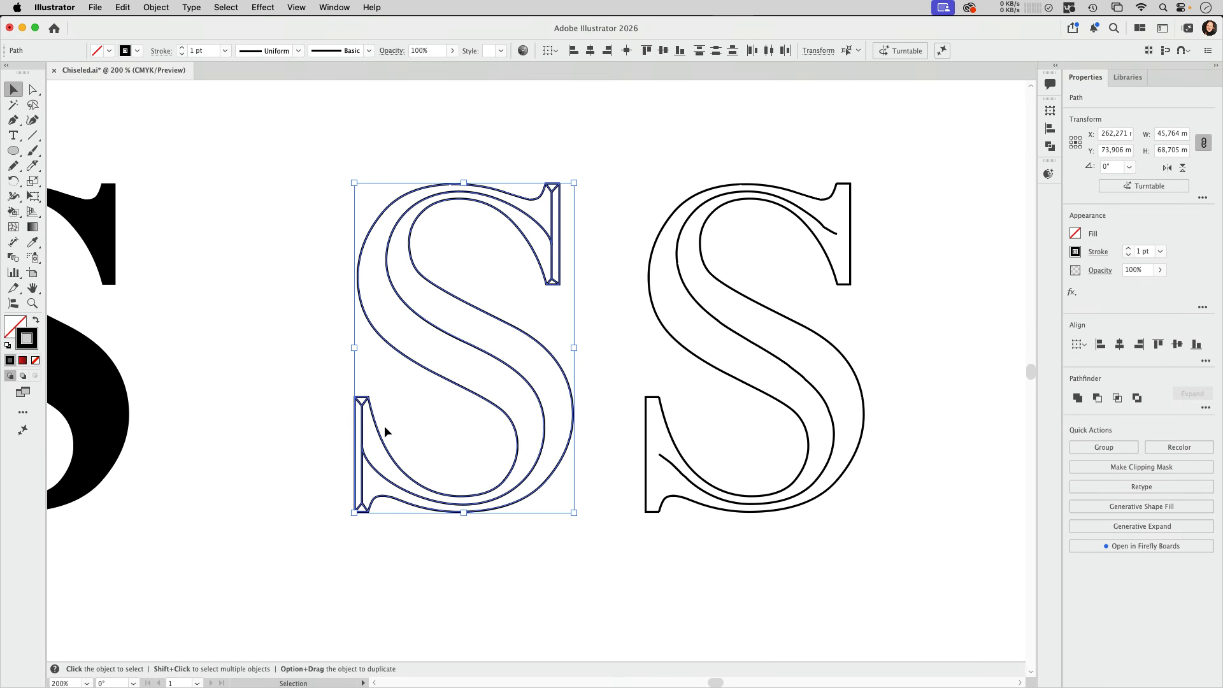
{"action": "left_click", "coordinate": [36, 360]}
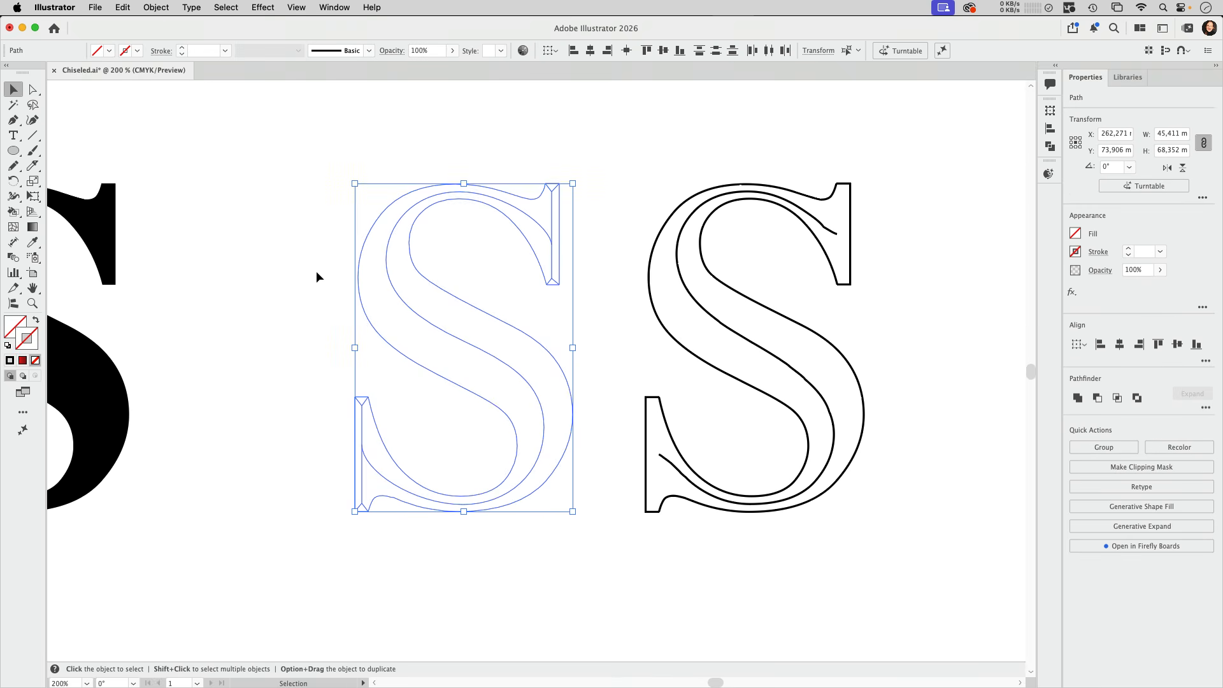
Convert the selected S paths to a Live Paint group and fill the upper-left face of the main stroke with red
{"action": "left_click", "coordinate": [14, 213]}
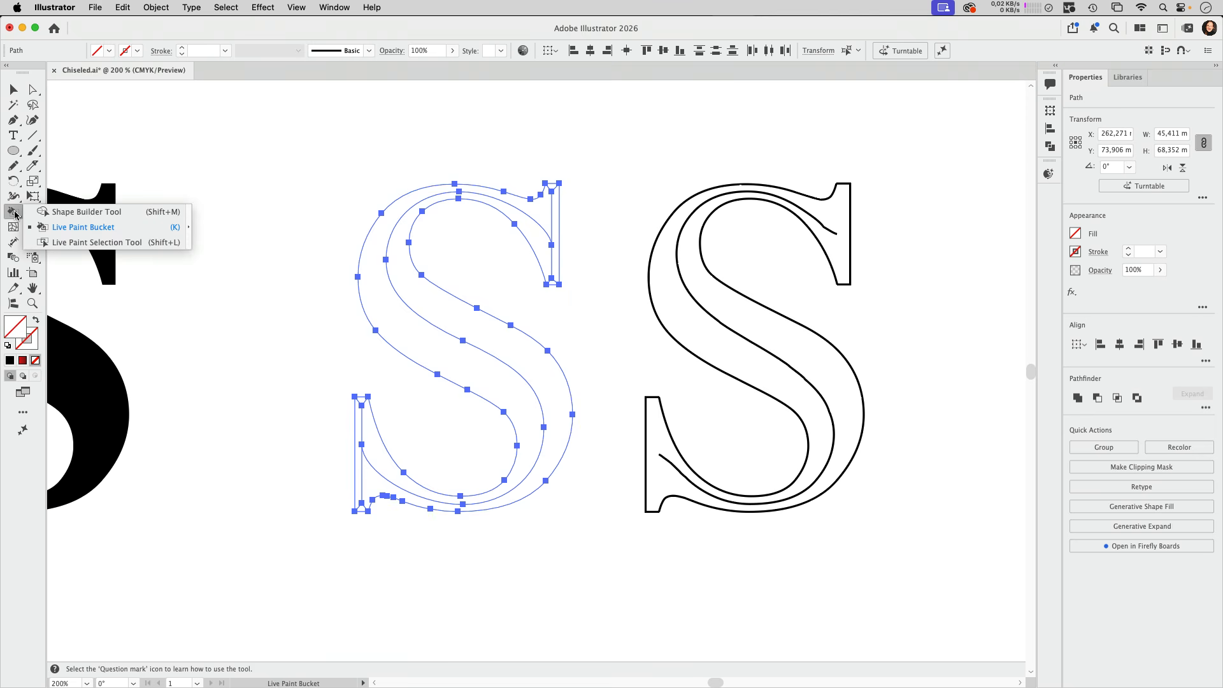
{"action": "left_click", "coordinate": [64, 228]}
{"action": "key", "text": "Right"}
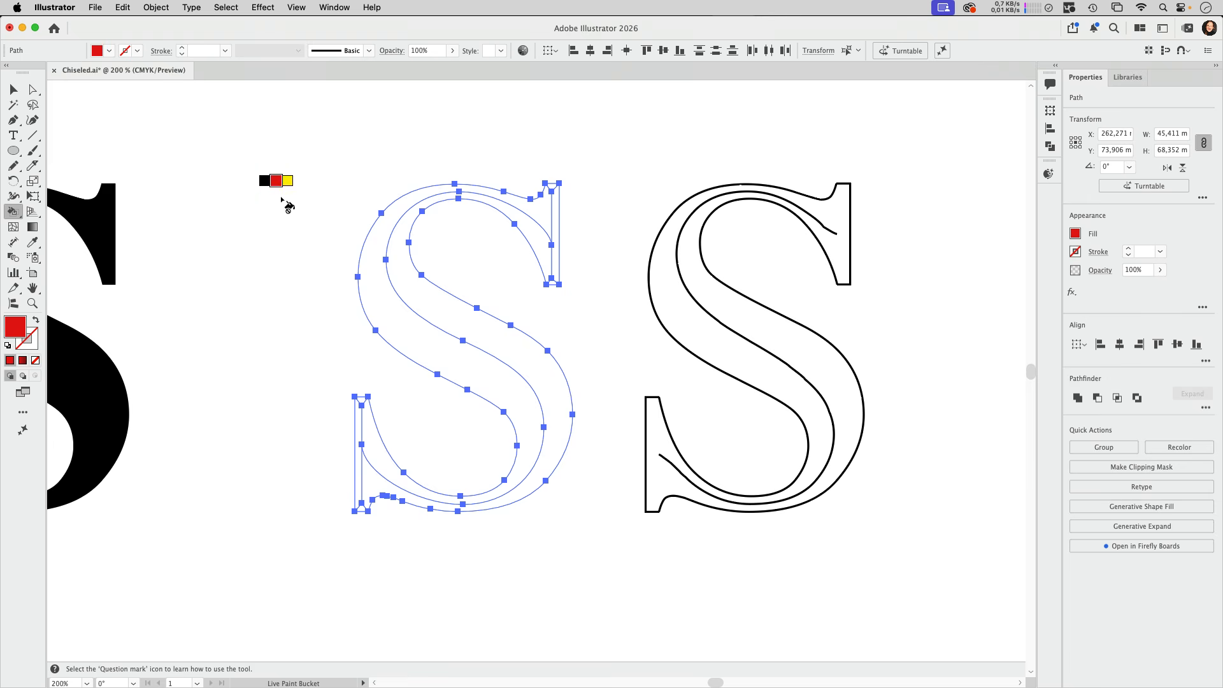
{"action": "left_click", "coordinate": [387, 318]}
Live-paint the stroke's lower-right face, the upper serif's right face and the lower serif's inner curved face with dark magenta
{"action": "key", "text": "Left"}
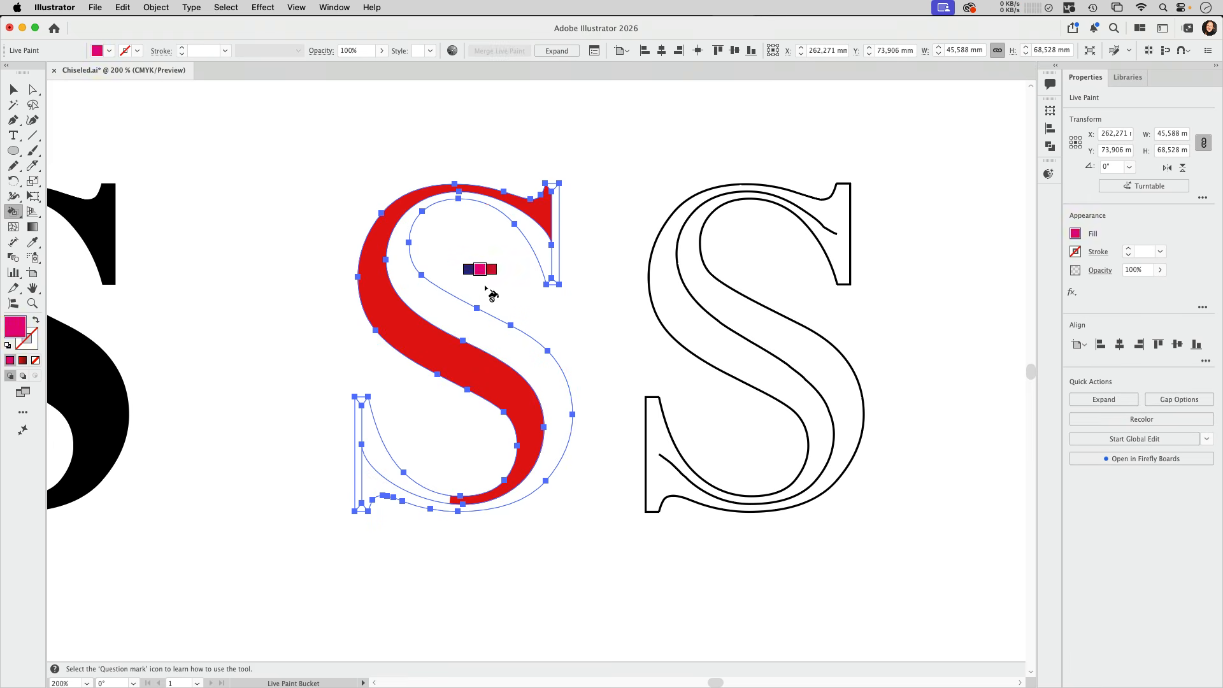
{"action": "key", "text": "Right"}
{"action": "key", "text": "Right"}
{"action": "key", "text": "Right"}
{"action": "key", "text": "Right"}
{"action": "key", "text": "Right"}
{"action": "key", "text": "Right"}
{"action": "key", "text": "Right"}
{"action": "key", "text": "Right"}
{"action": "key", "text": "Right"}
{"action": "key", "text": "Right"}
{"action": "key", "text": "Right"}
{"action": "key", "text": "Right"}
{"action": "key", "text": "Right"}
{"action": "key", "text": "Right"}
{"action": "left_click", "coordinate": [435, 298]}
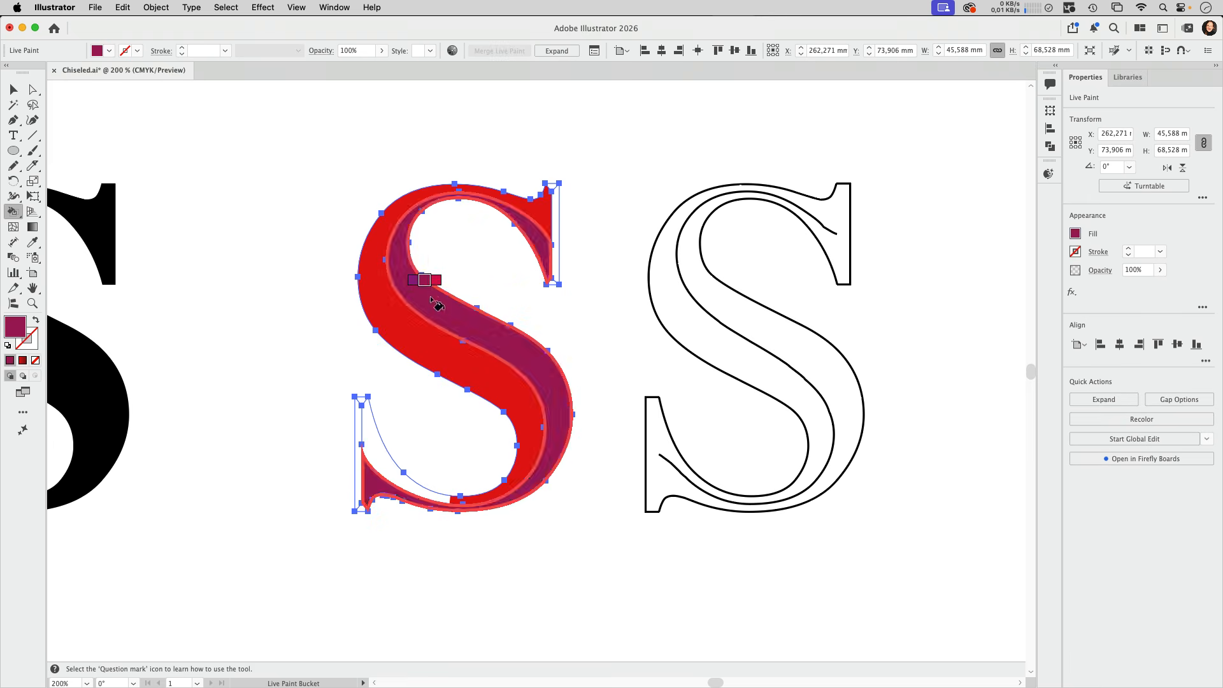
{"action": "left_click", "coordinate": [554, 255]}
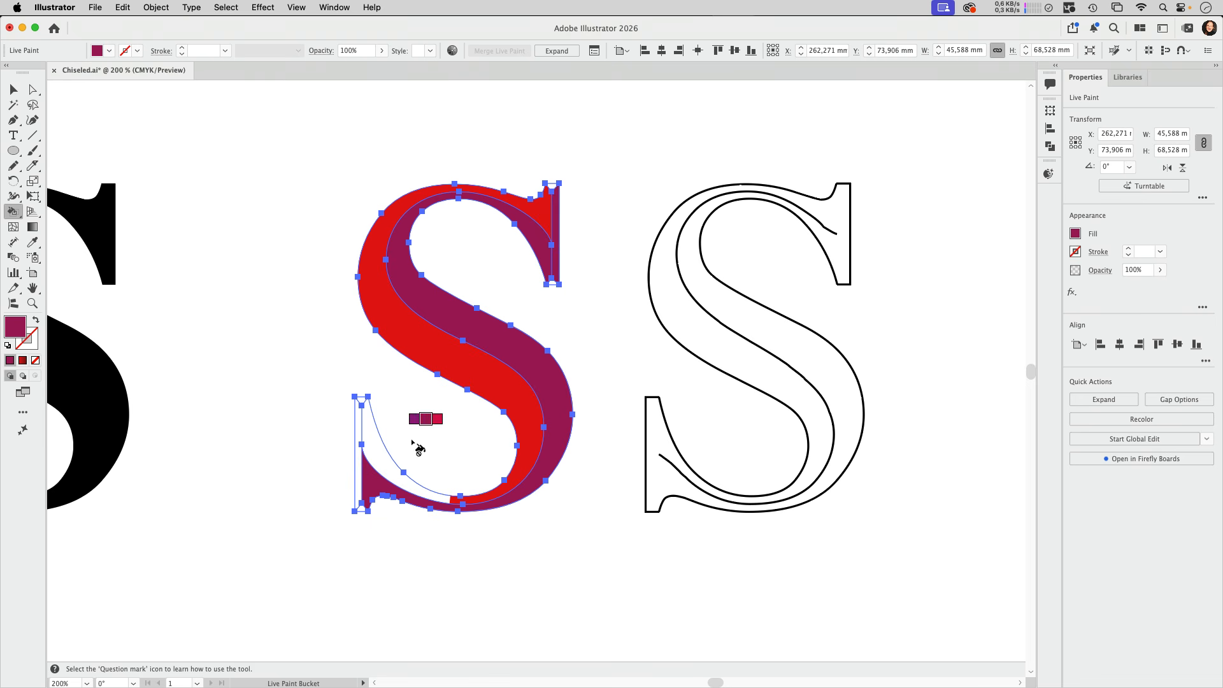
{"action": "left_click", "coordinate": [377, 450]}
Live-paint the top triangle of the upper serif with orange (C 0, M 80, Y 95, K 0)
{"action": "key", "text": "Right"}
{"action": "scroll", "coordinate": [645, 420], "scroll_direction": "up", "scroll_amount": 5}
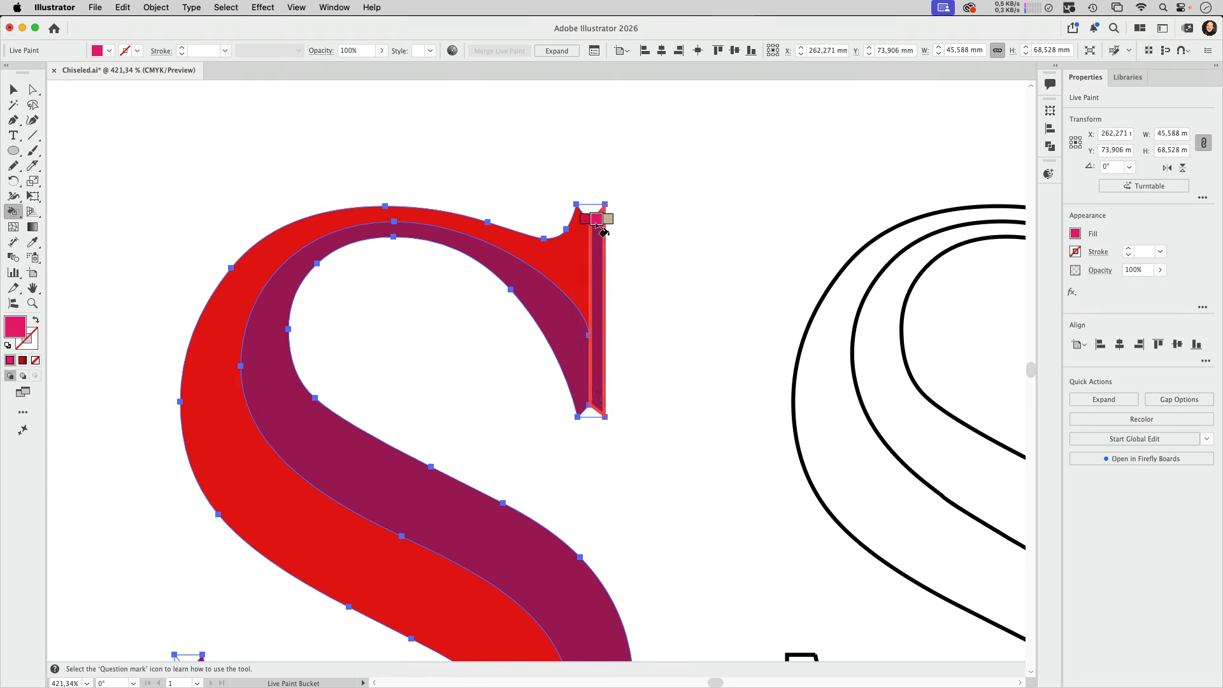
{"action": "left_click", "coordinate": [592, 213]}
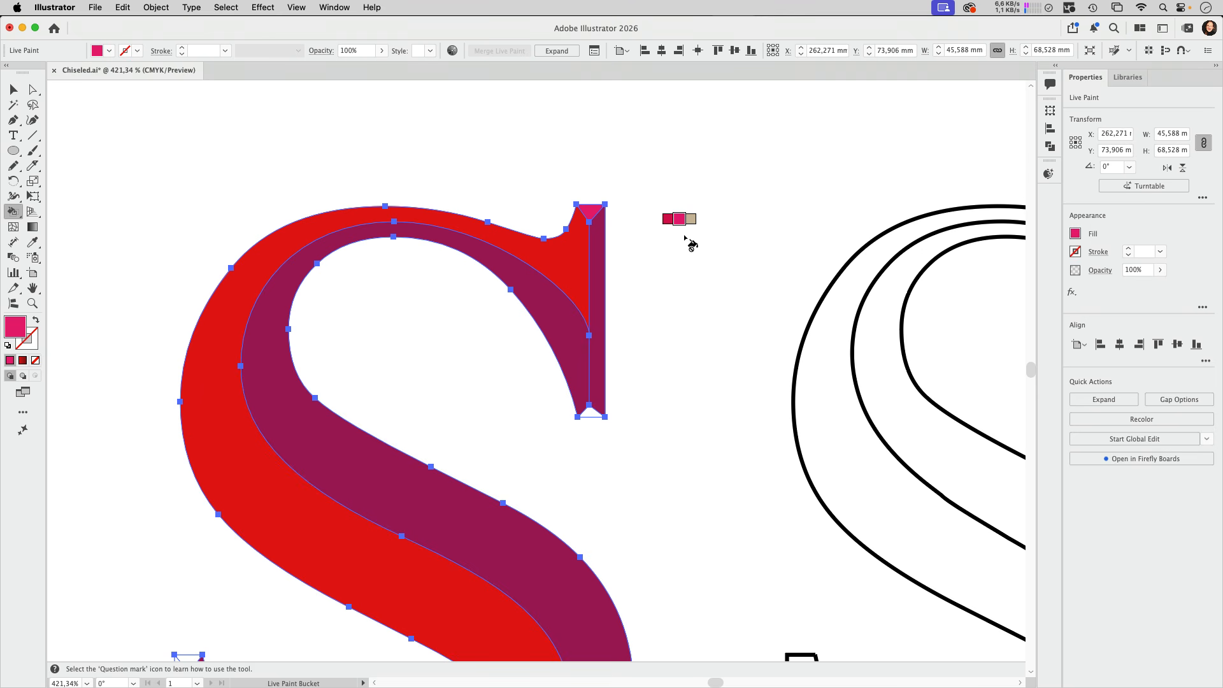
{"action": "key", "text": "Right"}
{"action": "left_click", "coordinate": [330, 7]}
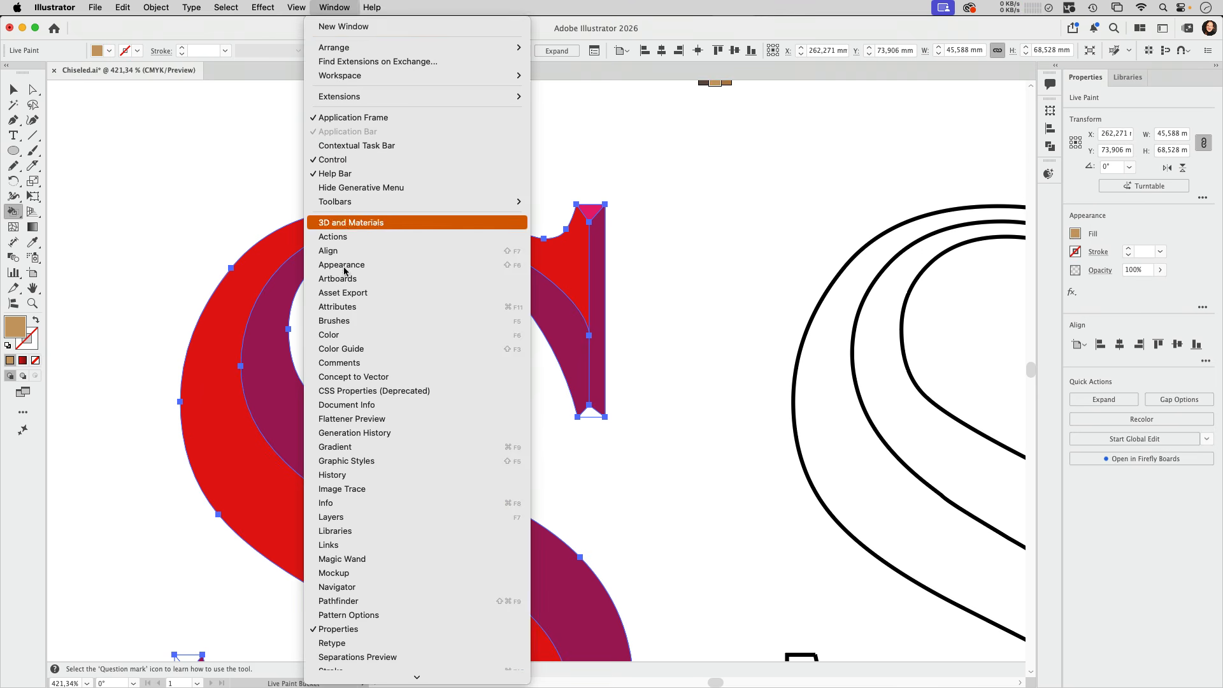
{"action": "left_click", "coordinate": [330, 334]}
{"action": "left_click_drag", "start_coordinate": [486, 420], "coordinate": [758, 173]}
{"action": "left_click", "coordinate": [742, 214]}
{"action": "left_click", "coordinate": [592, 213]}
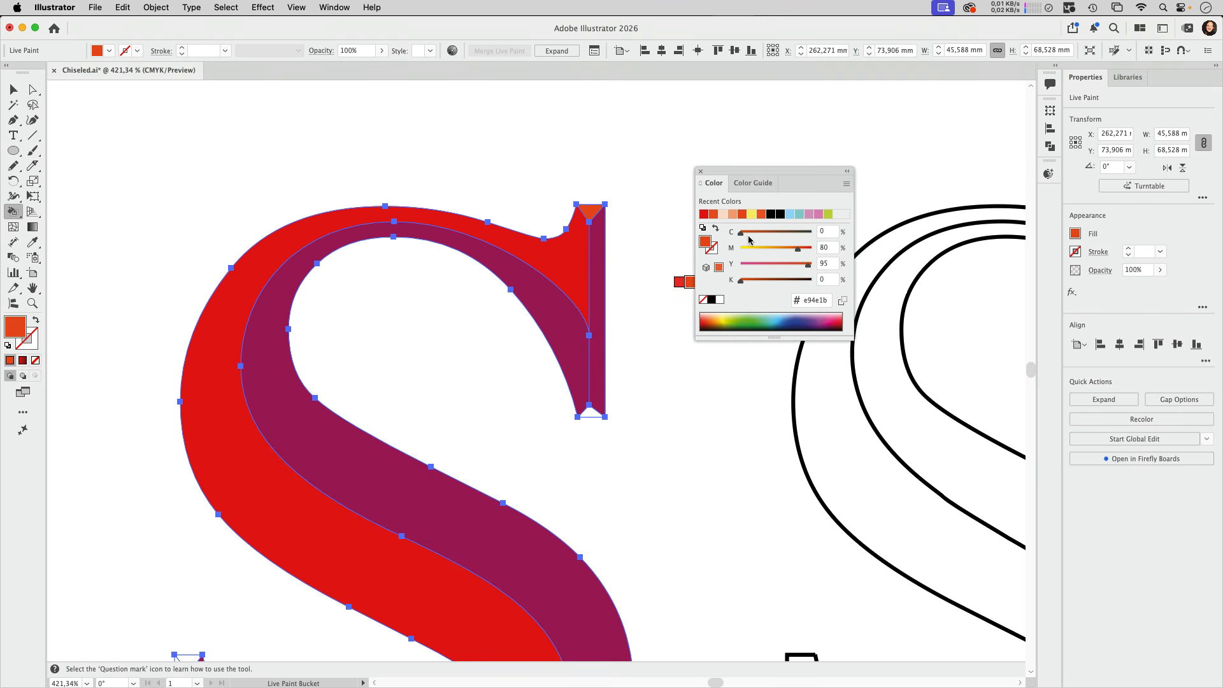
Mix a dark brown (C 24, M 80, Y 95, K 77) and fill the upper serif's right face and both serifs' bottom triangles
{"action": "left_click", "coordinate": [795, 279]}
{"action": "left_click_drag", "start_coordinate": [742, 233], "coordinate": [757, 235]}
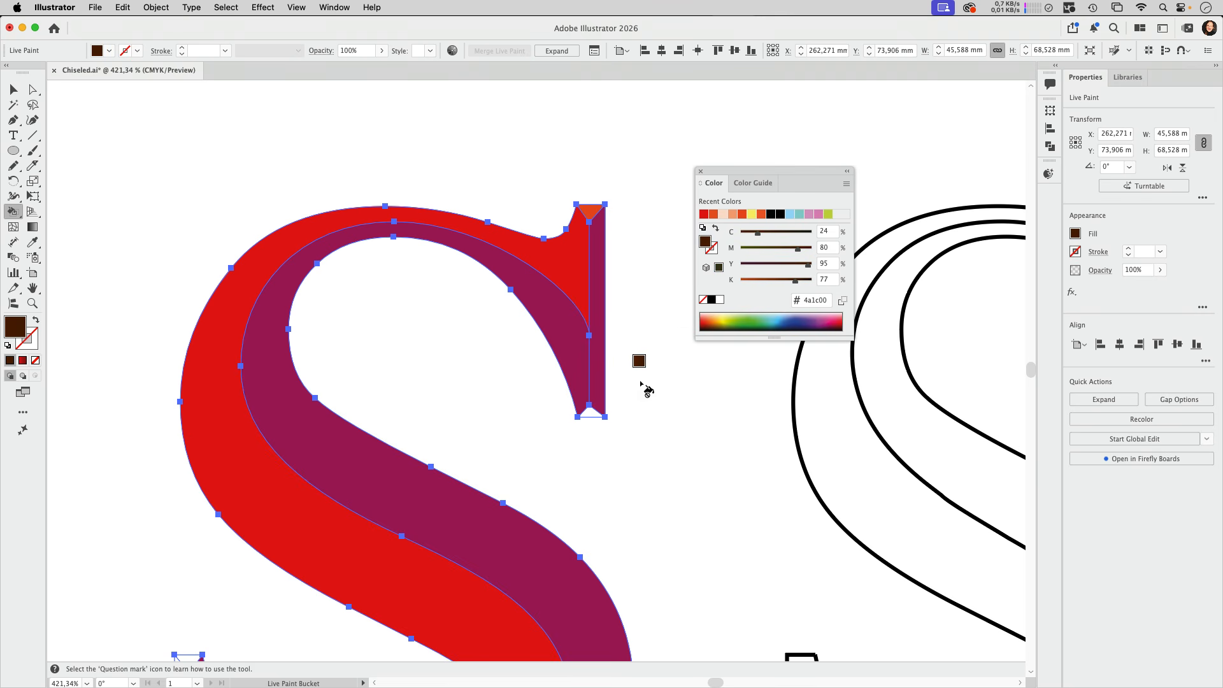
{"action": "left_click", "coordinate": [589, 412]}
{"action": "left_click", "coordinate": [598, 382]}
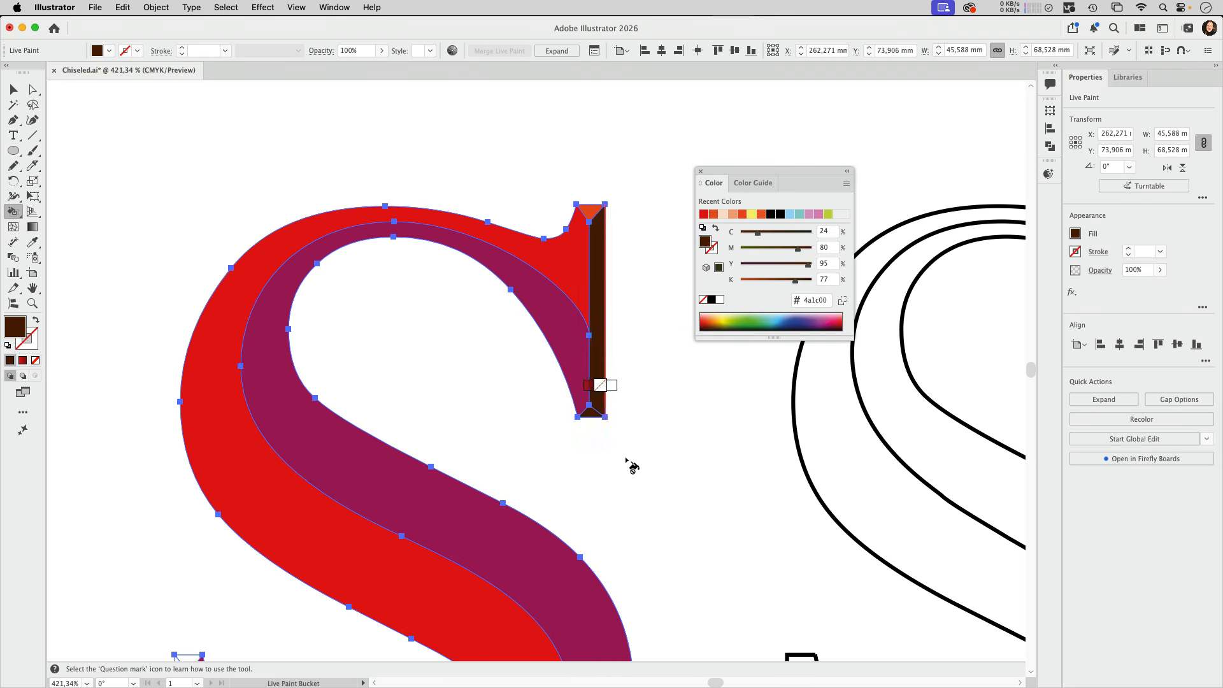
{"action": "scroll", "coordinate": [626, 460], "scroll_direction": "down", "scroll_amount": 10}
{"action": "left_click", "coordinate": [240, 530]}
Fill the lower serif's left face with red and its top triangle with light orange (#f5a379)
{"action": "left_click", "coordinate": [704, 214]}
{"action": "left_click", "coordinate": [233, 414]}
{"action": "left_click", "coordinate": [733, 214]}
{"action": "left_click", "coordinate": [240, 301]}
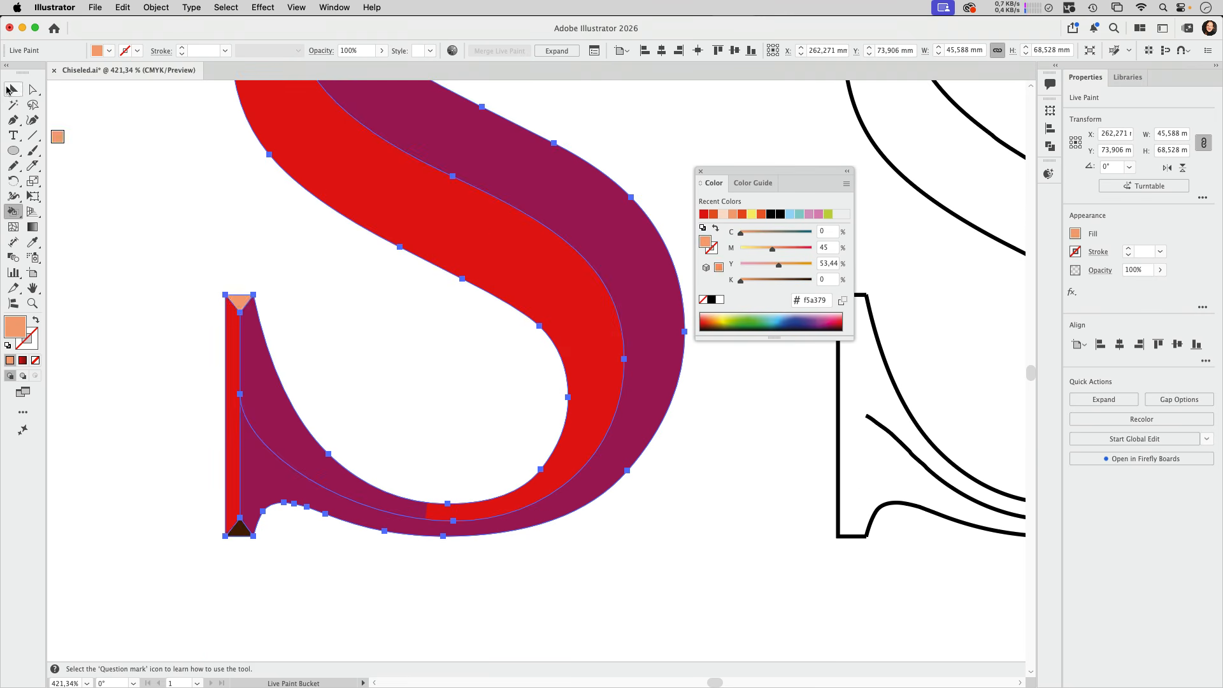
Deselect the S, mix a red of C 16, M 94, Y 100, K 0, and live-paint the lower serif's inner curved face with it
{"action": "left_click", "coordinate": [13, 90]}
{"action": "left_click", "coordinate": [88, 202]}
{"action": "left_click_drag", "start_coordinate": [773, 249], "coordinate": [807, 249]}
{"action": "mouse_move", "coordinate": [741, 233]}
{"action": "left_mouse_down"}
{"action": "mouse_move", "coordinate": [778, 233]}
{"action": "mouse_move", "coordinate": [752, 233]}
{"action": "left_mouse_up"}
{"action": "left_click", "coordinate": [13, 211]}
{"action": "left_click", "coordinate": [276, 415]}
{"action": "key", "text": "super+1"}
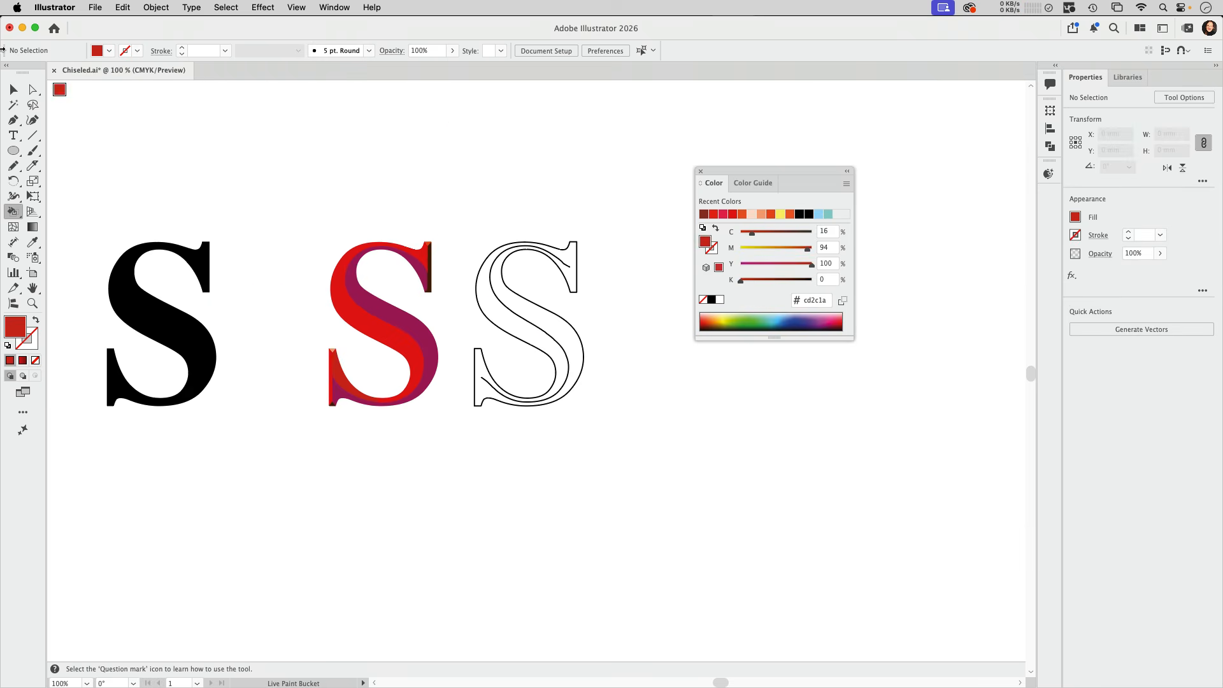
Fine-tune the centre curve of the painted S by slightly adjusting its left and middle anchor points, and deselect it
{"action": "left_click", "coordinate": [13, 90]}
{"action": "left_click_drag", "start_coordinate": [446, 227], "coordinate": [618, 271]}
{"action": "left_click_drag", "start_coordinate": [502, 345], "coordinate": [637, 236]}
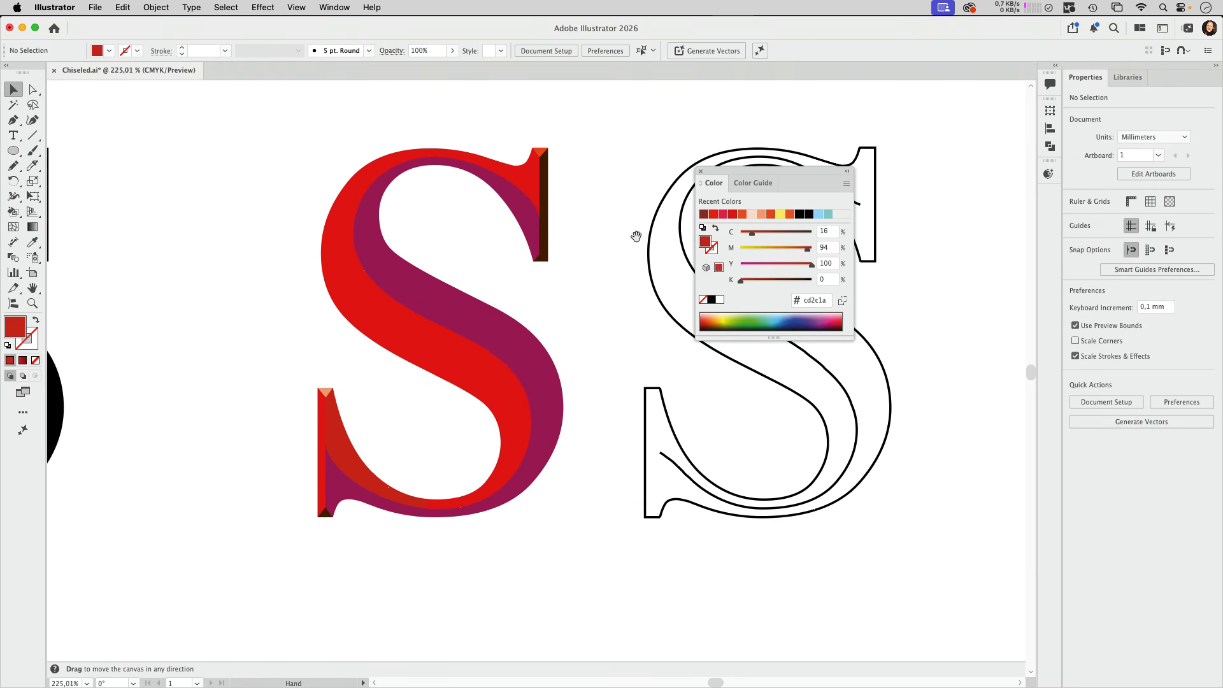
{"action": "left_click_drag", "start_coordinate": [754, 171], "coordinate": [838, 131]}
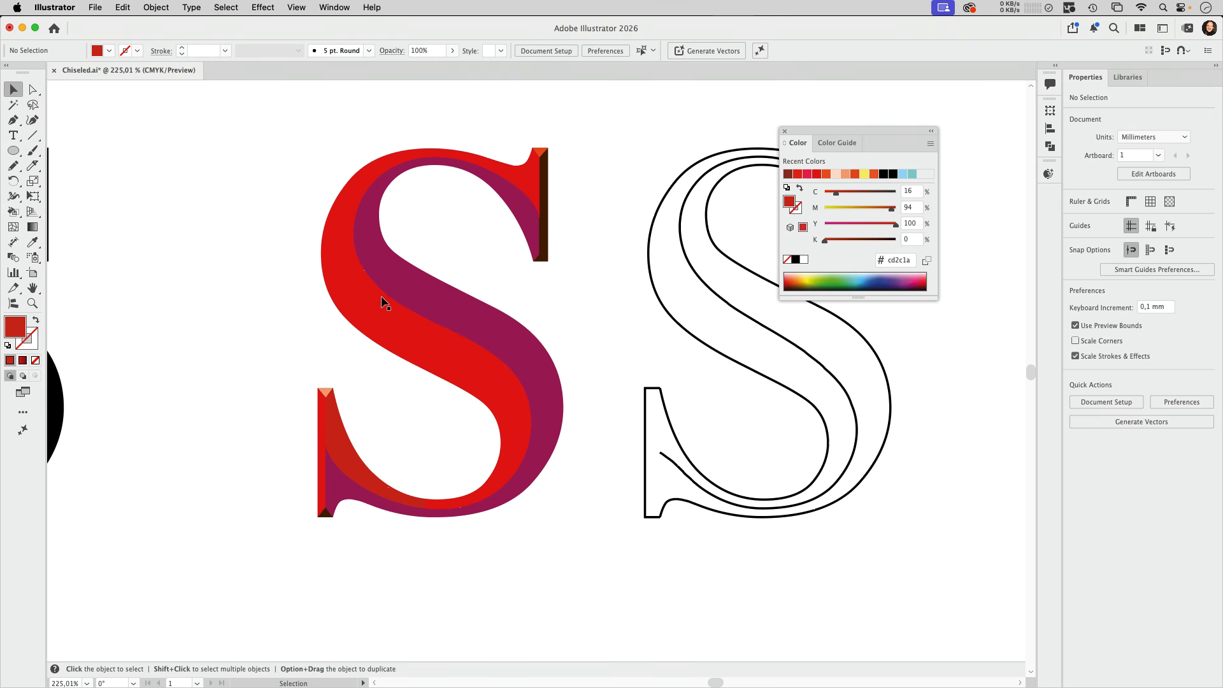
{"action": "left_click", "coordinate": [33, 90]}
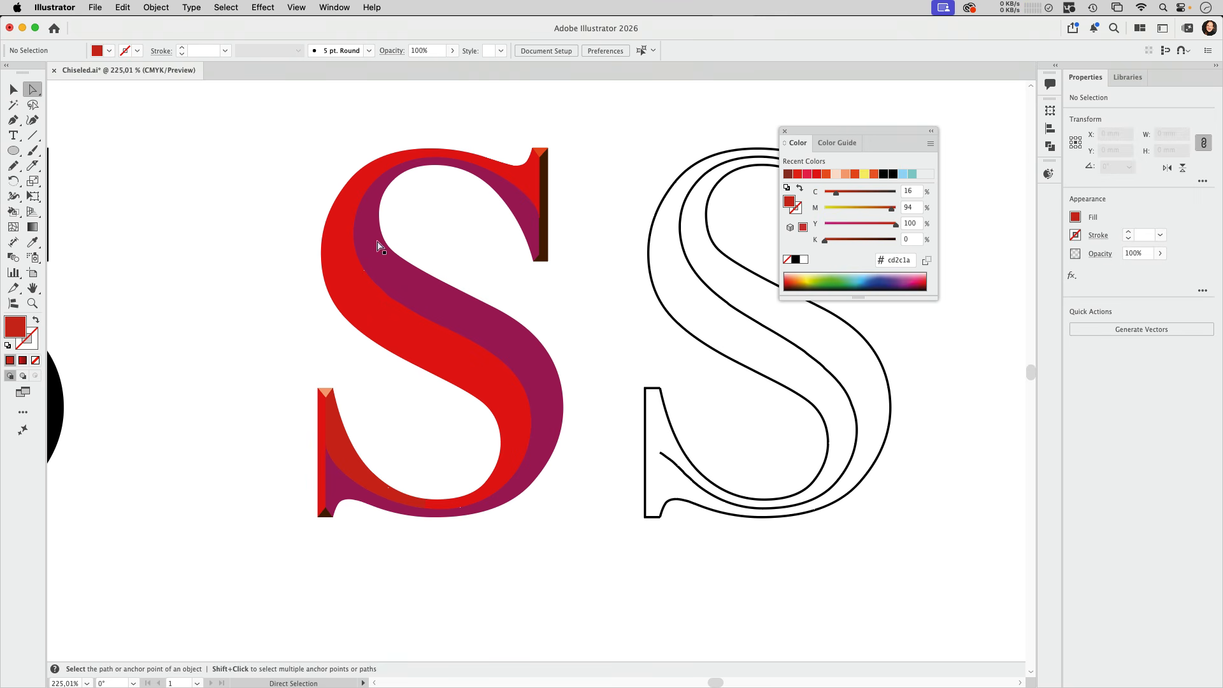
{"action": "left_click", "coordinate": [354, 242]}
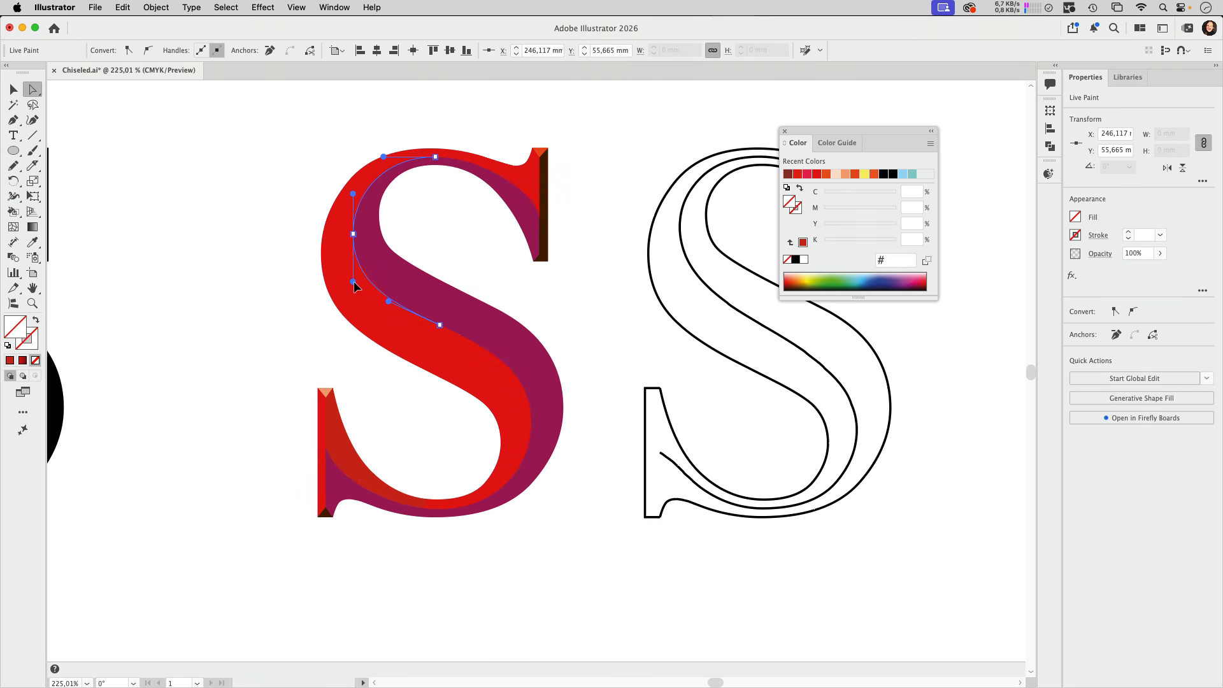
{"action": "left_click", "coordinate": [442, 329]}
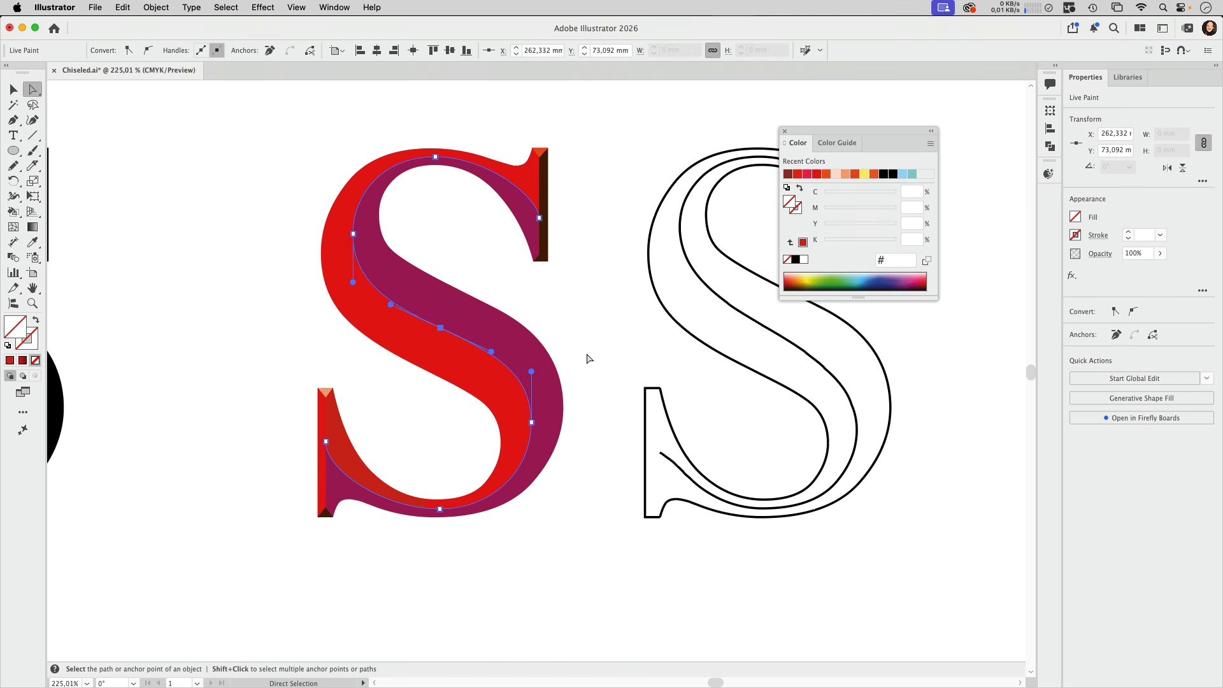
{"action": "left_click", "coordinate": [623, 276]}
{"action": "key", "text": "v"}
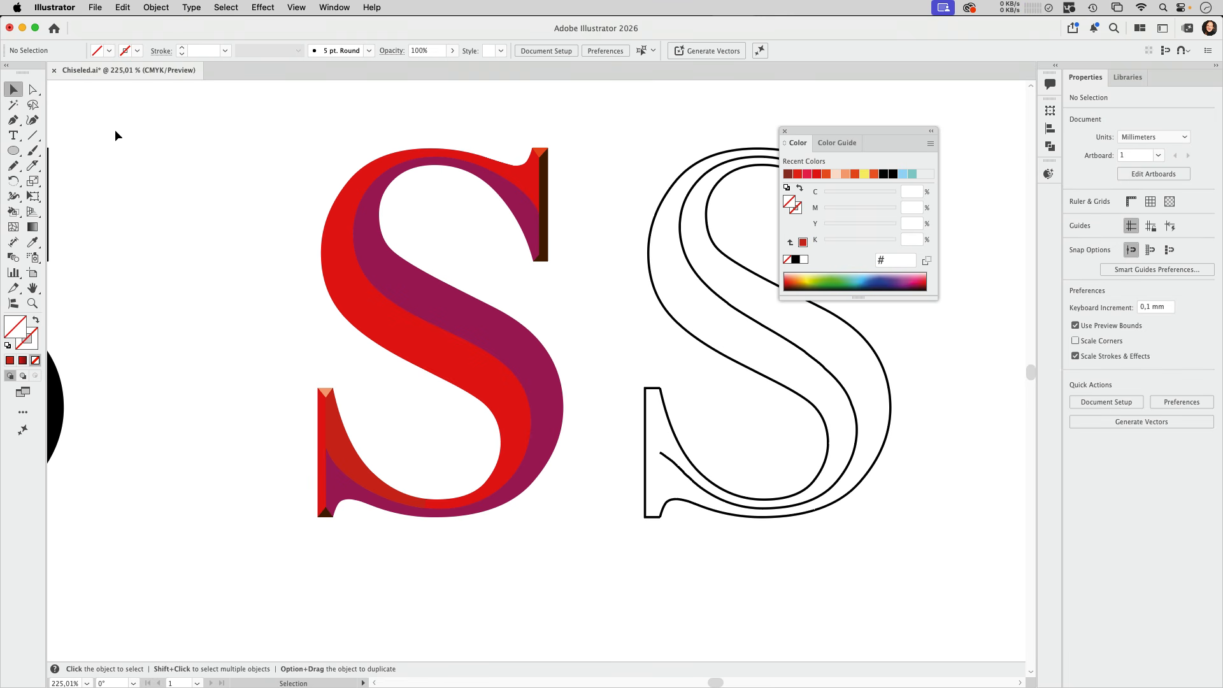
Expand the Live Paint S and ungroup it into separate filled faces
{"action": "left_click", "coordinate": [546, 201]}
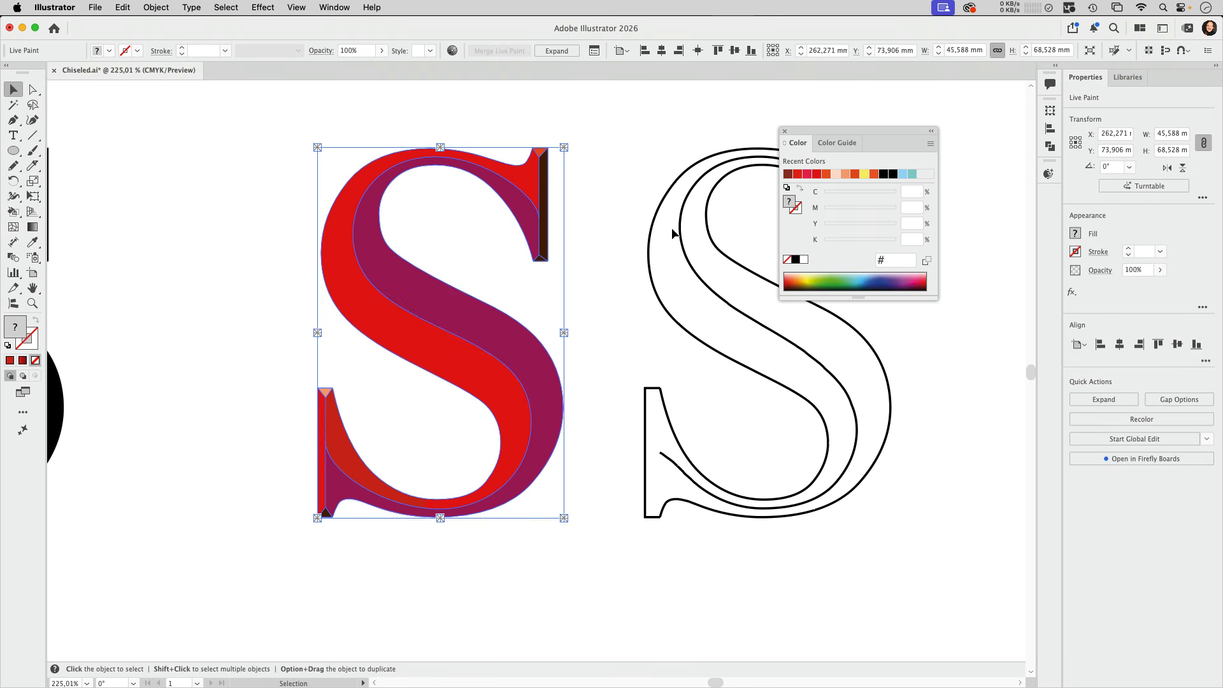
{"action": "left_click", "coordinate": [552, 52]}
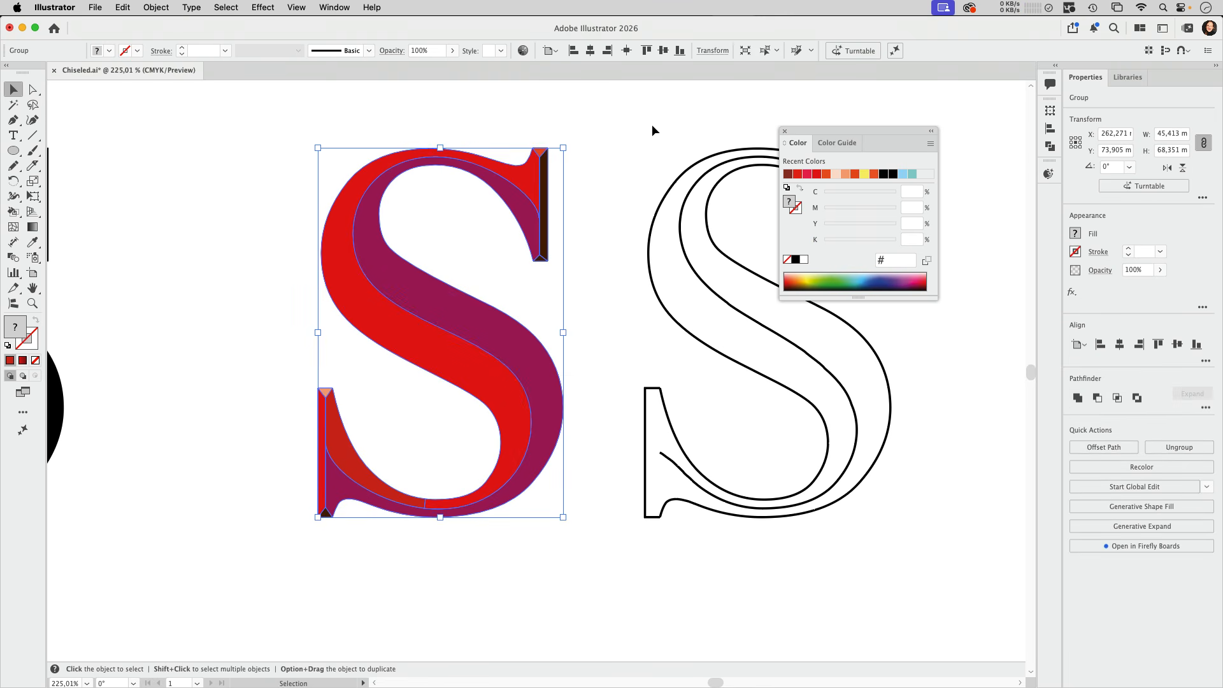
{"action": "left_click", "coordinate": [158, 11]}
{"action": "left_click", "coordinate": [179, 114]}
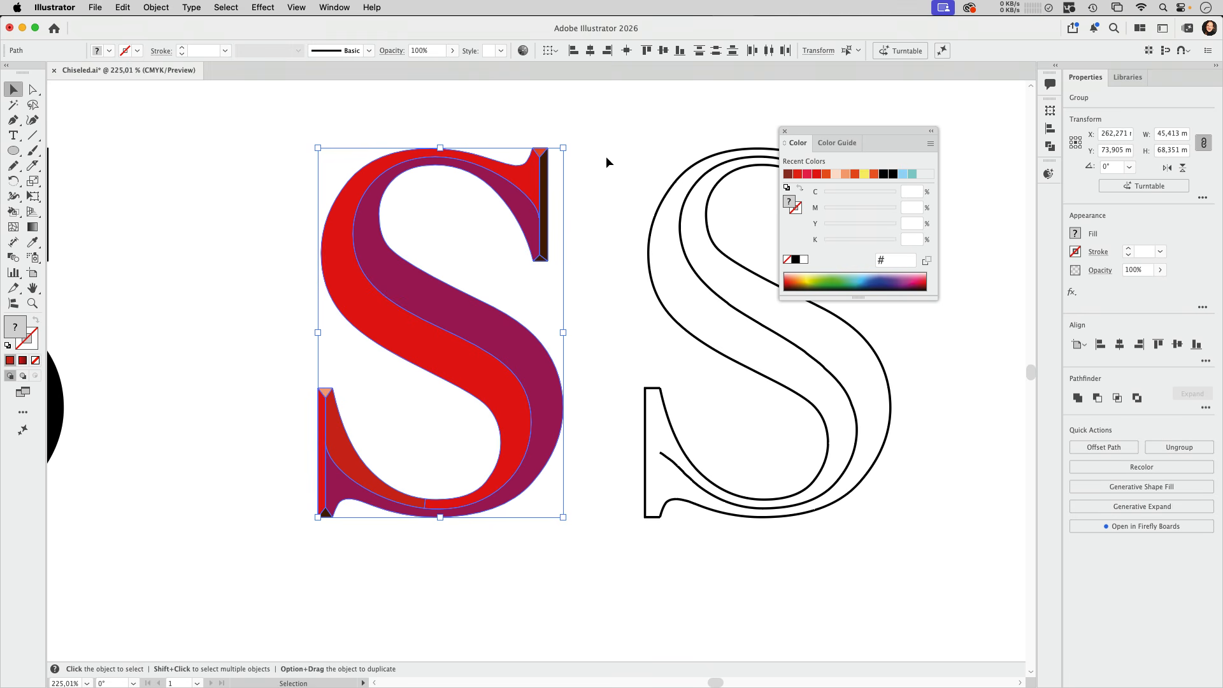
{"action": "left_click", "coordinate": [627, 159]}
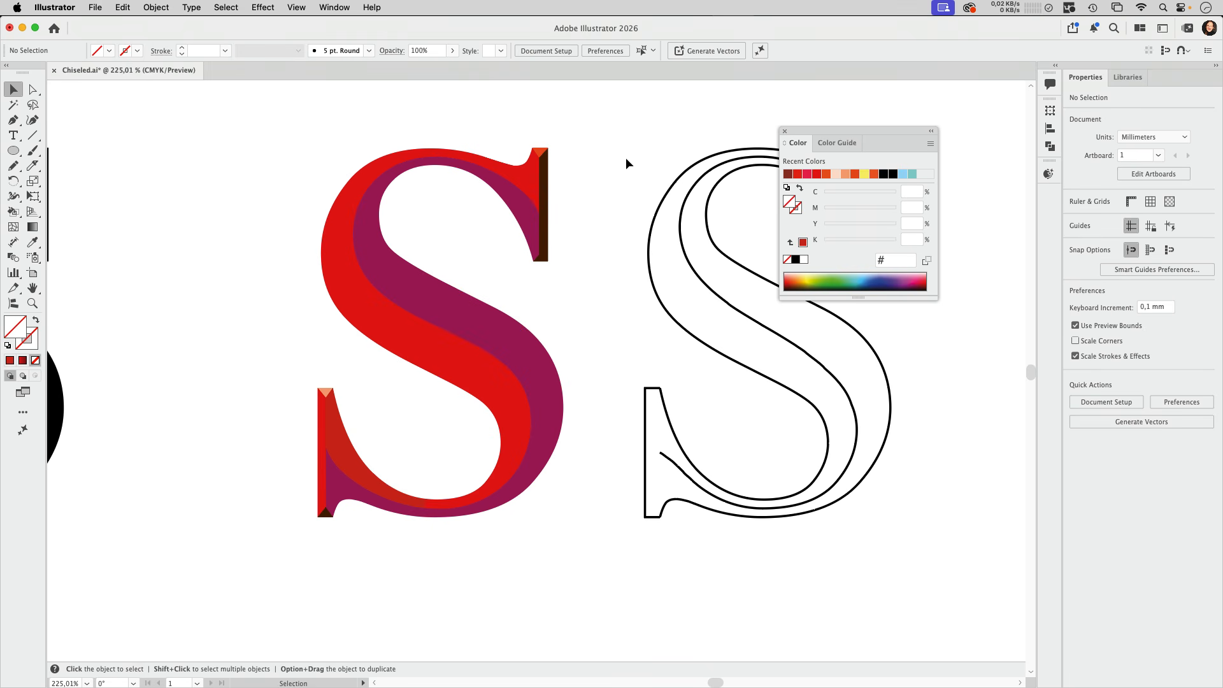
Fill the large red face of the S with the red-to-dark-red linear gradient preset
{"action": "left_click_drag", "start_coordinate": [827, 130], "coordinate": [892, 106]}
{"action": "left_click", "coordinate": [398, 167]}
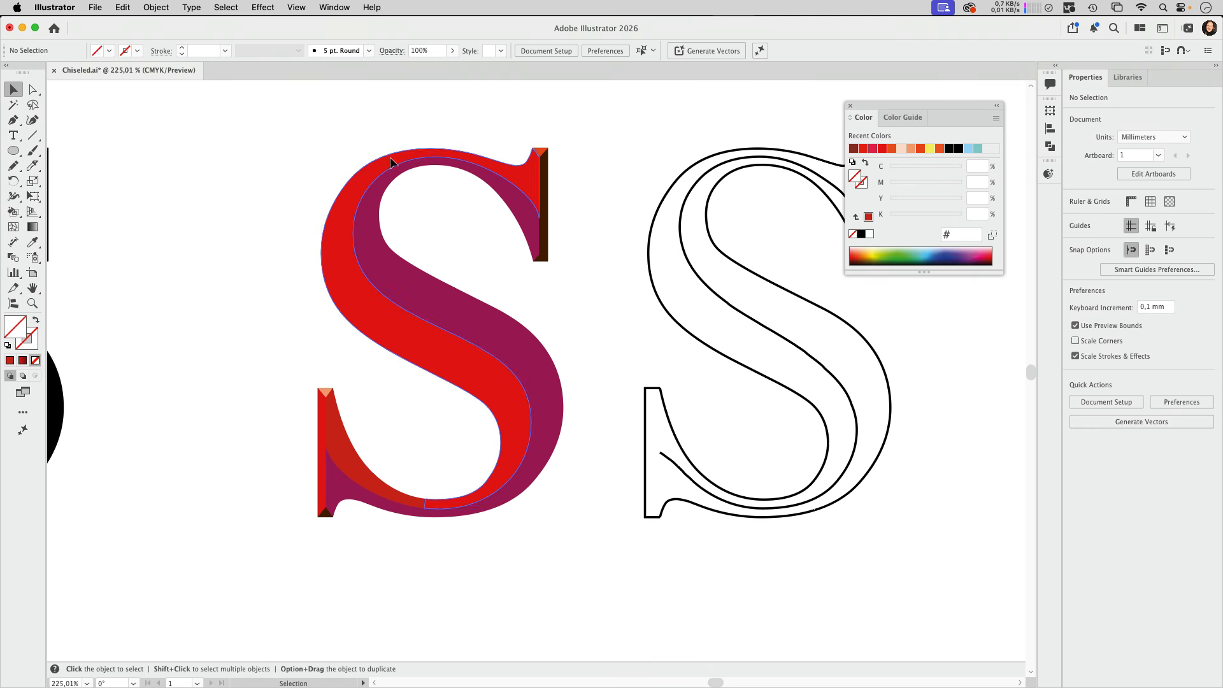
{"action": "left_click", "coordinate": [336, 9]}
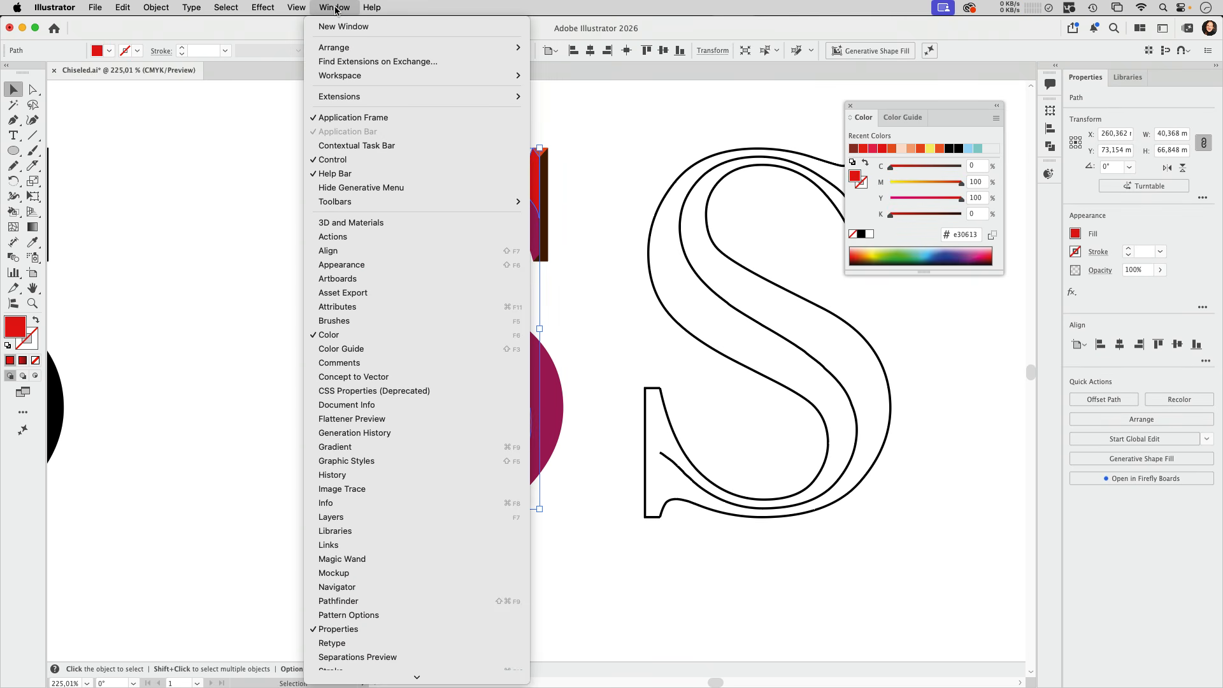
{"action": "left_click", "coordinate": [329, 448]}
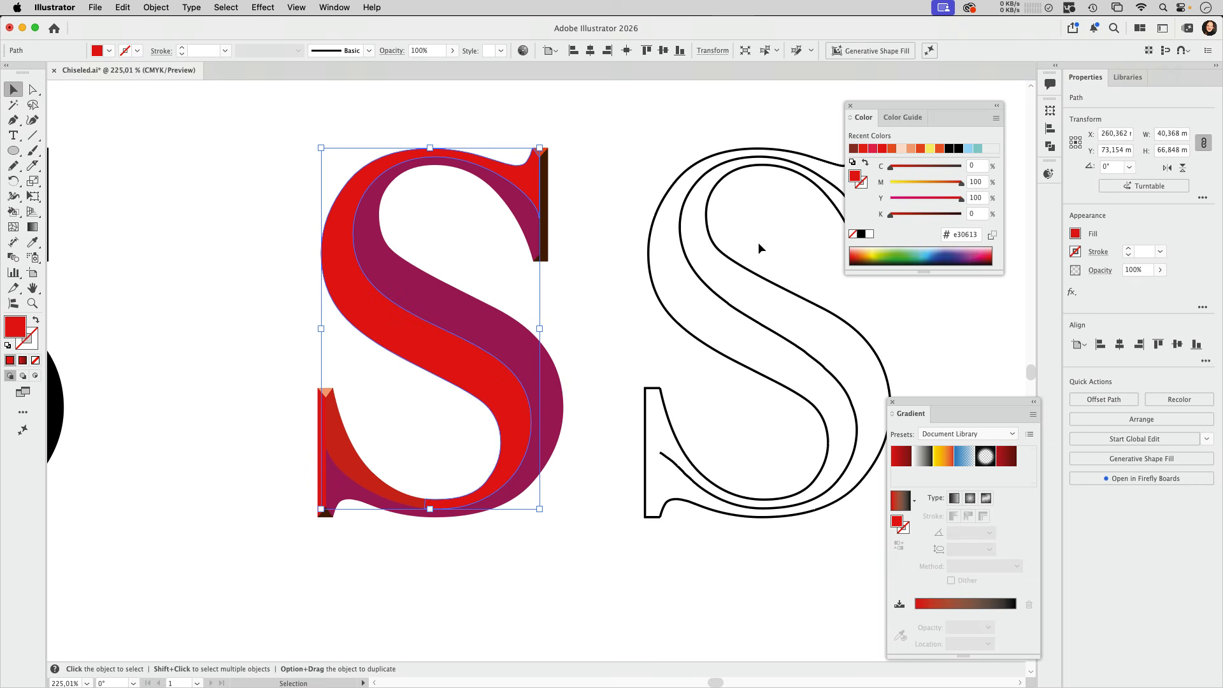
{"action": "left_click_drag", "start_coordinate": [924, 404], "coordinate": [636, 127]}
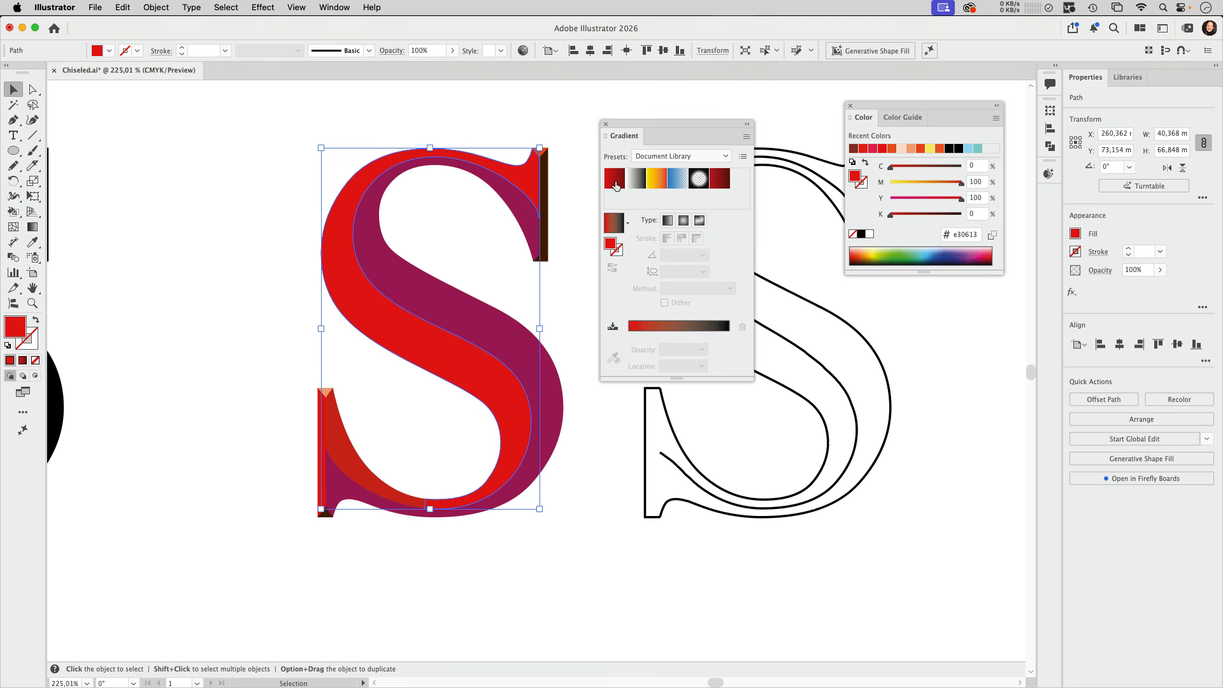
{"action": "left_click", "coordinate": [616, 186]}
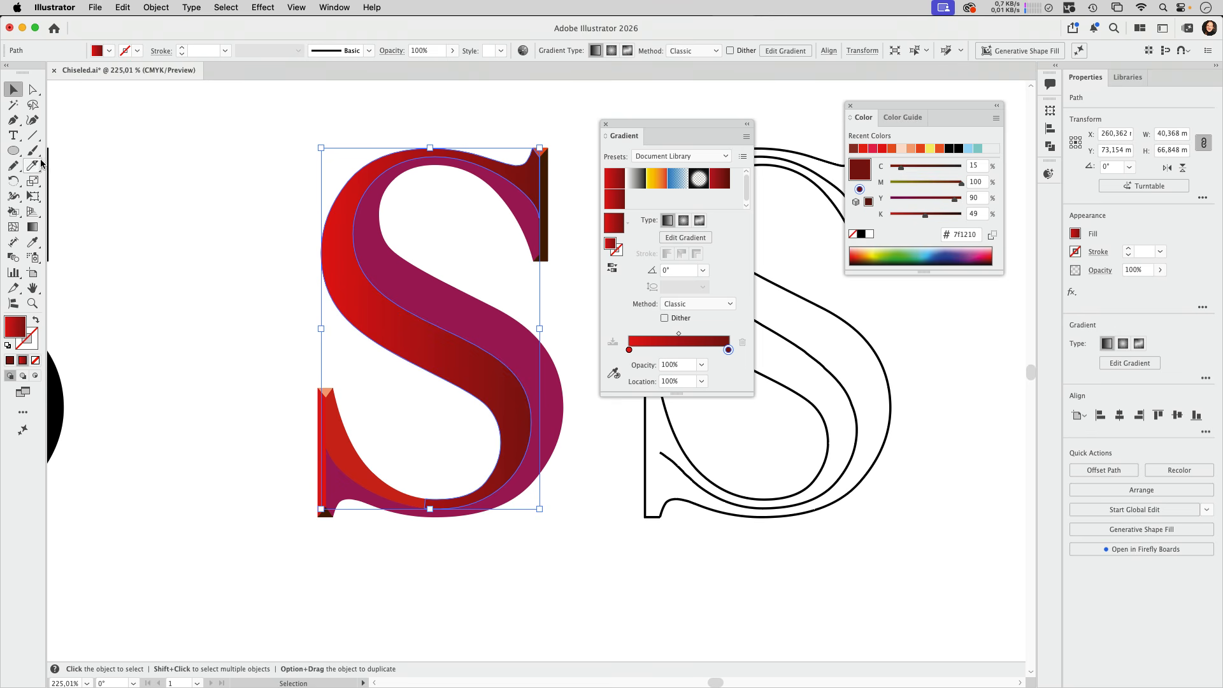
Split the large red face of the S at its two upper anchor points into separate paths, and deselect it
{"action": "left_click", "coordinate": [34, 90]}
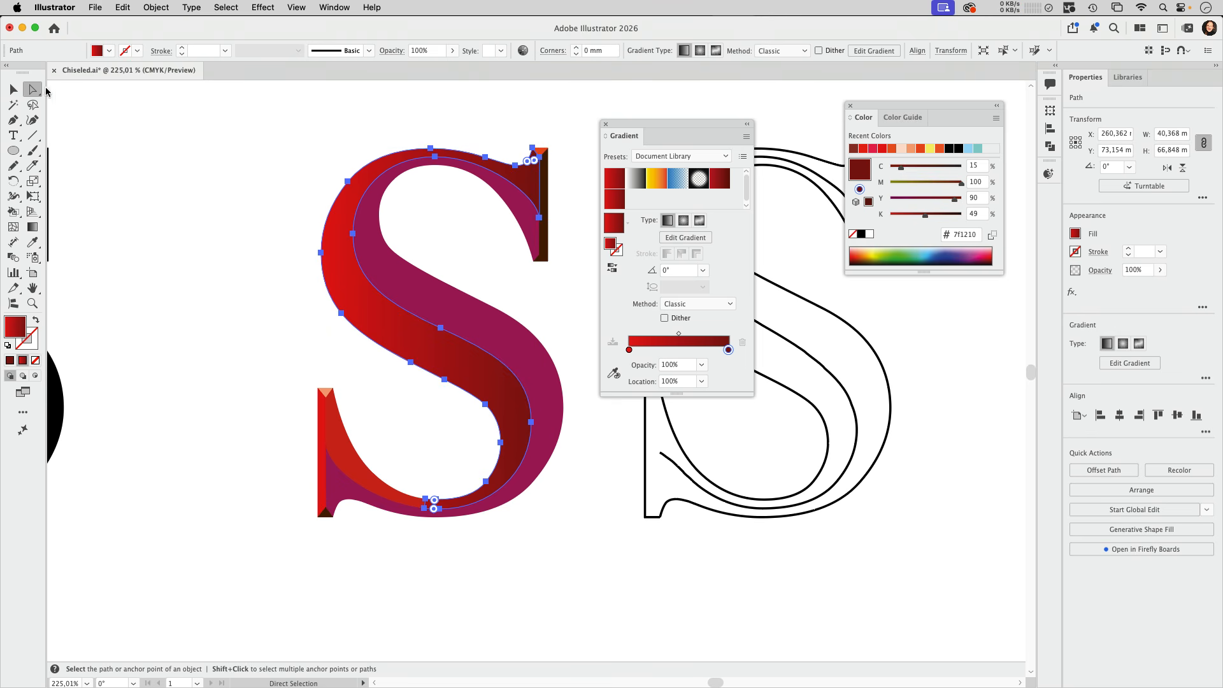
{"action": "left_click", "coordinate": [431, 150]}
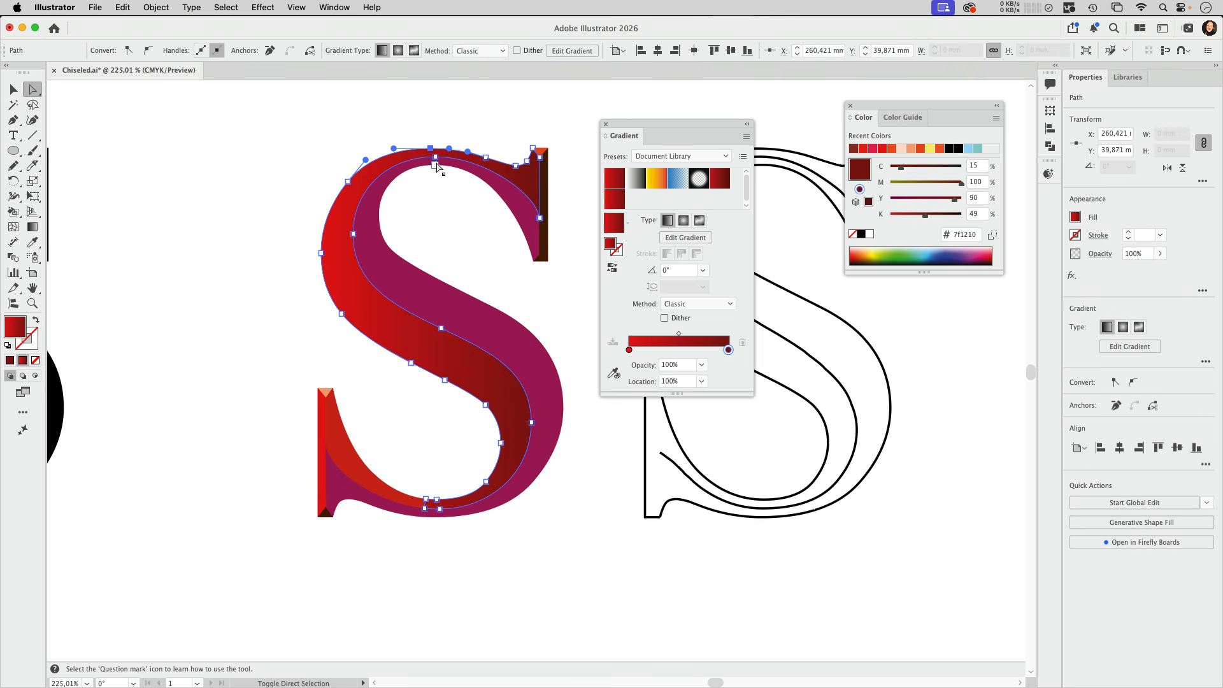
{"action": "left_click", "coordinate": [436, 158], "text": "shift"}
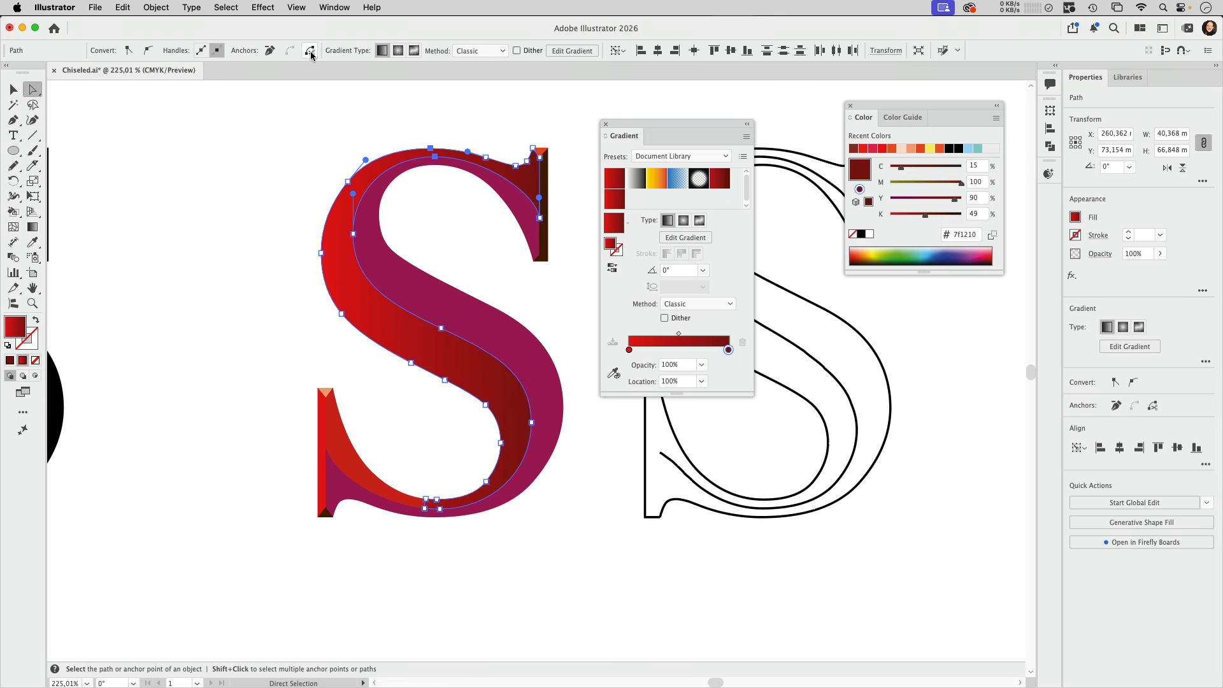
{"action": "left_click", "coordinate": [496, 119]}
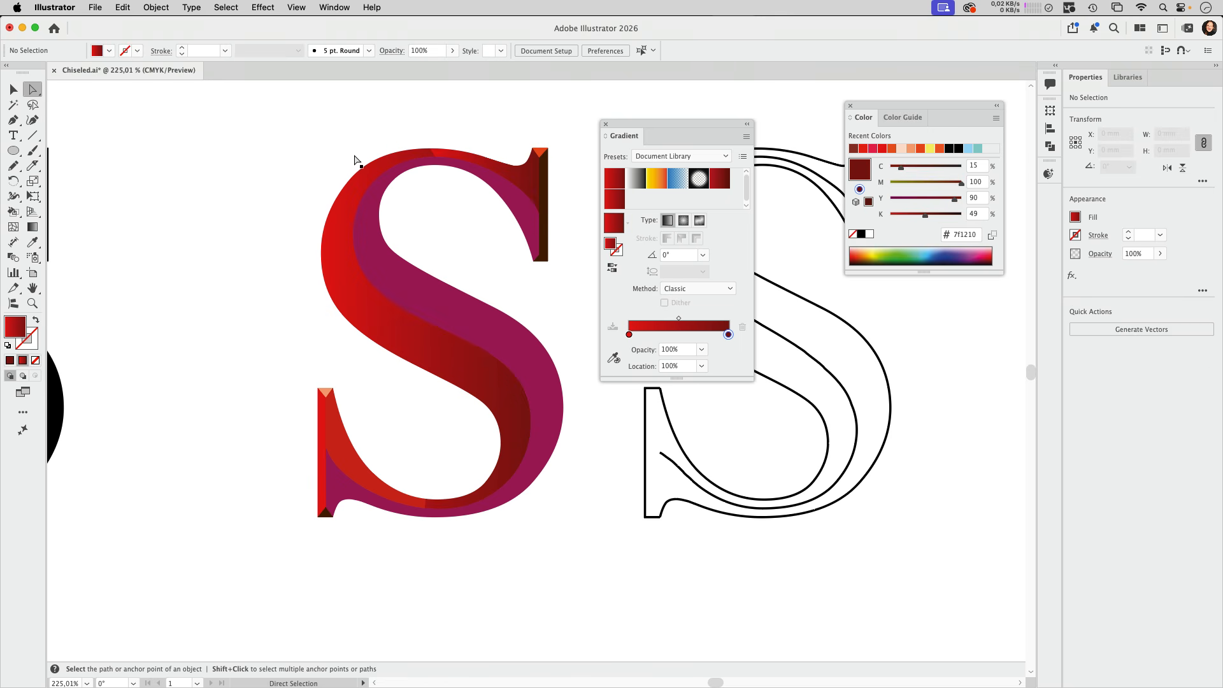
Redirect the large red face's linear gradient diagonally from the upper curve towards the lower bowl, at an angle of about -73.8°
{"action": "left_click", "coordinate": [33, 227]}
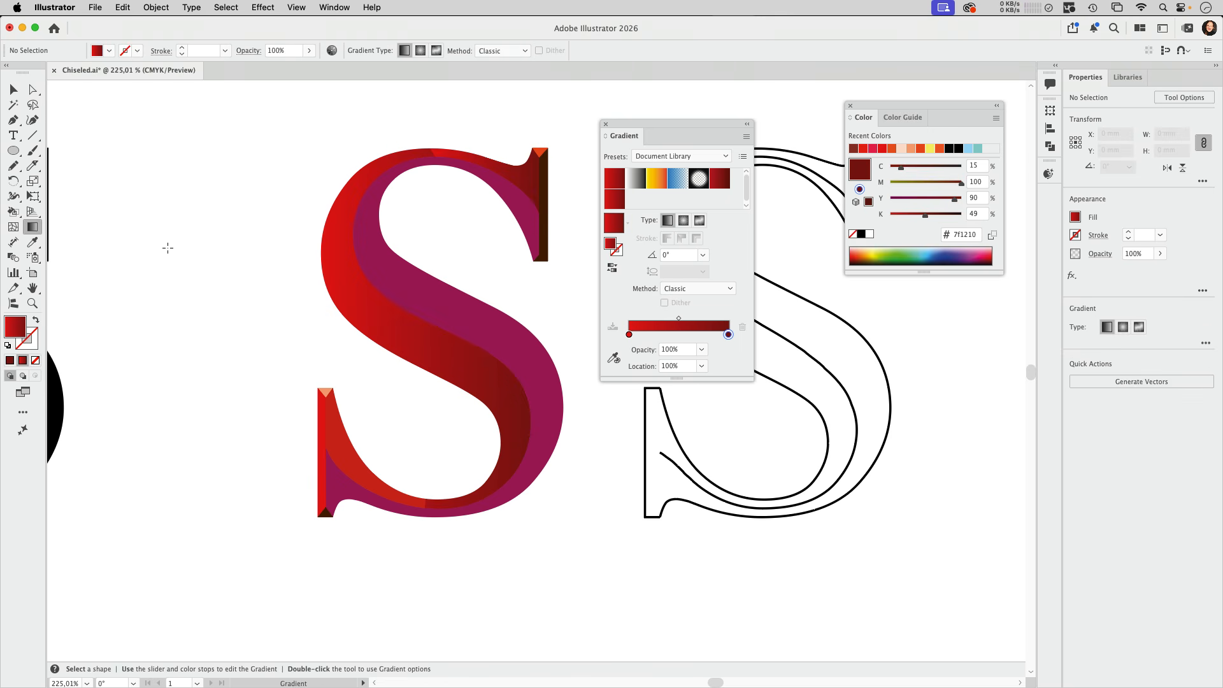
{"action": "left_click", "coordinate": [361, 317]}
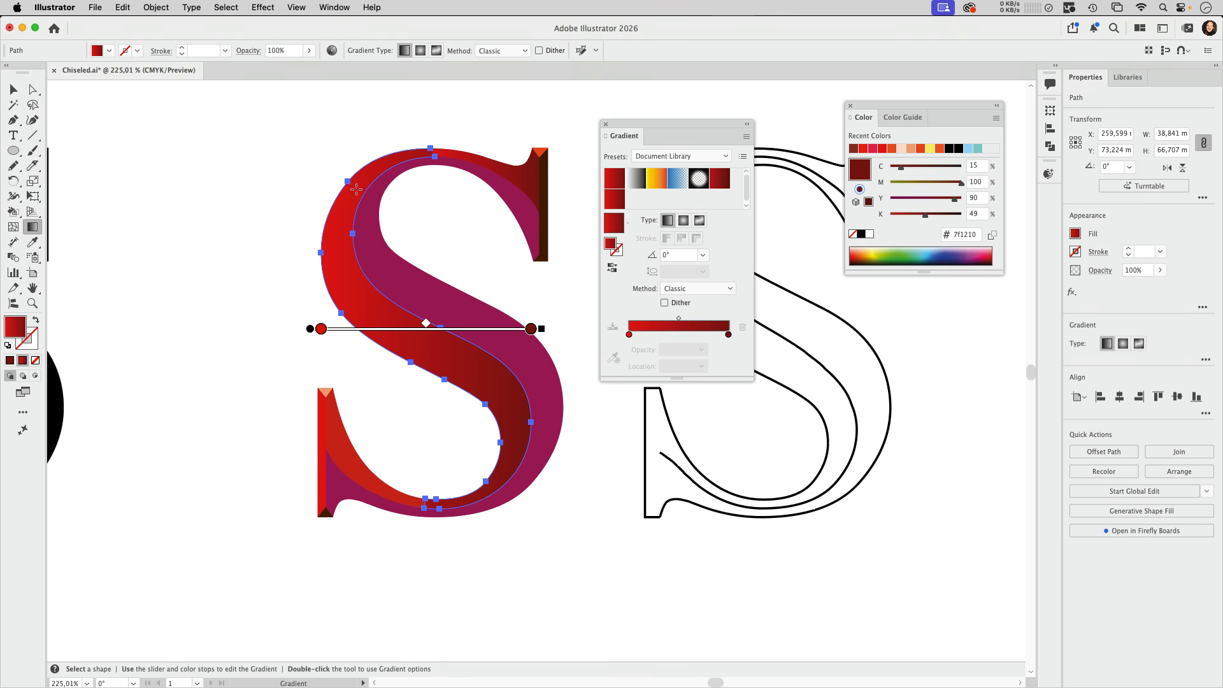
{"action": "left_click_drag", "start_coordinate": [356, 189], "coordinate": [469, 441]}
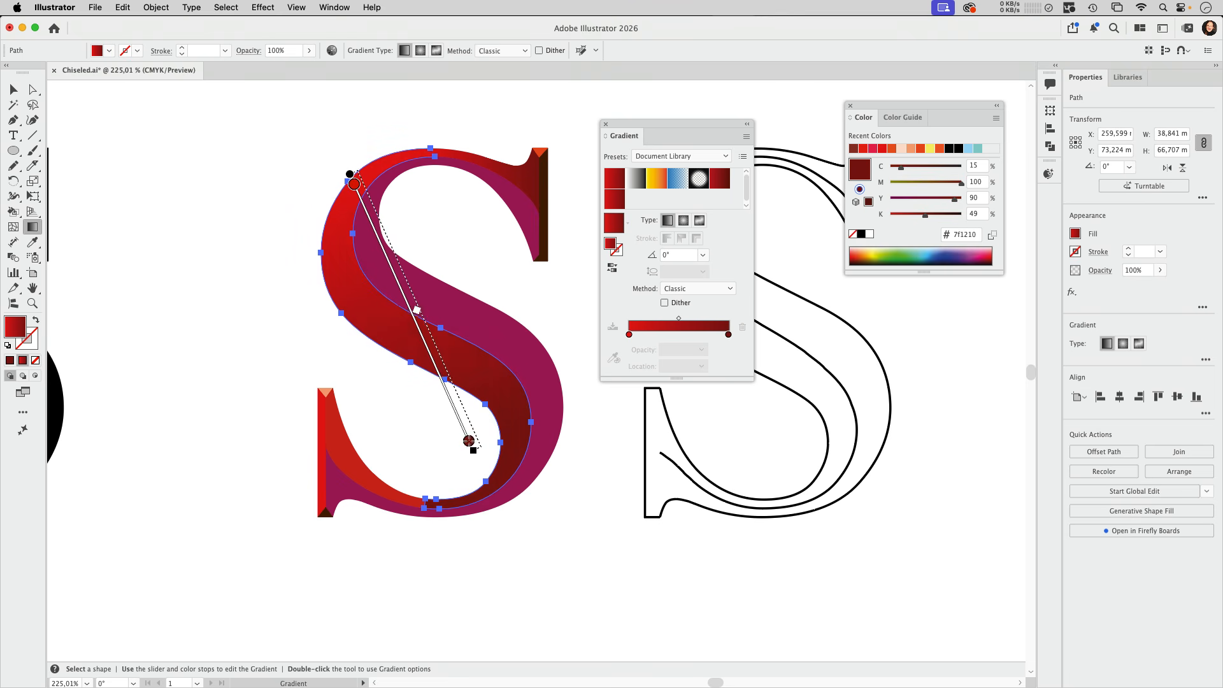
{"action": "left_click_drag", "start_coordinate": [423, 181], "coordinate": [427, 481]}
{"action": "mouse_move", "coordinate": [407, 158]}
{"action": "left_mouse_down"}
{"action": "mouse_move", "coordinate": [497, 477]}
{"action": "mouse_move", "coordinate": [468, 486]}
{"action": "left_mouse_up"}
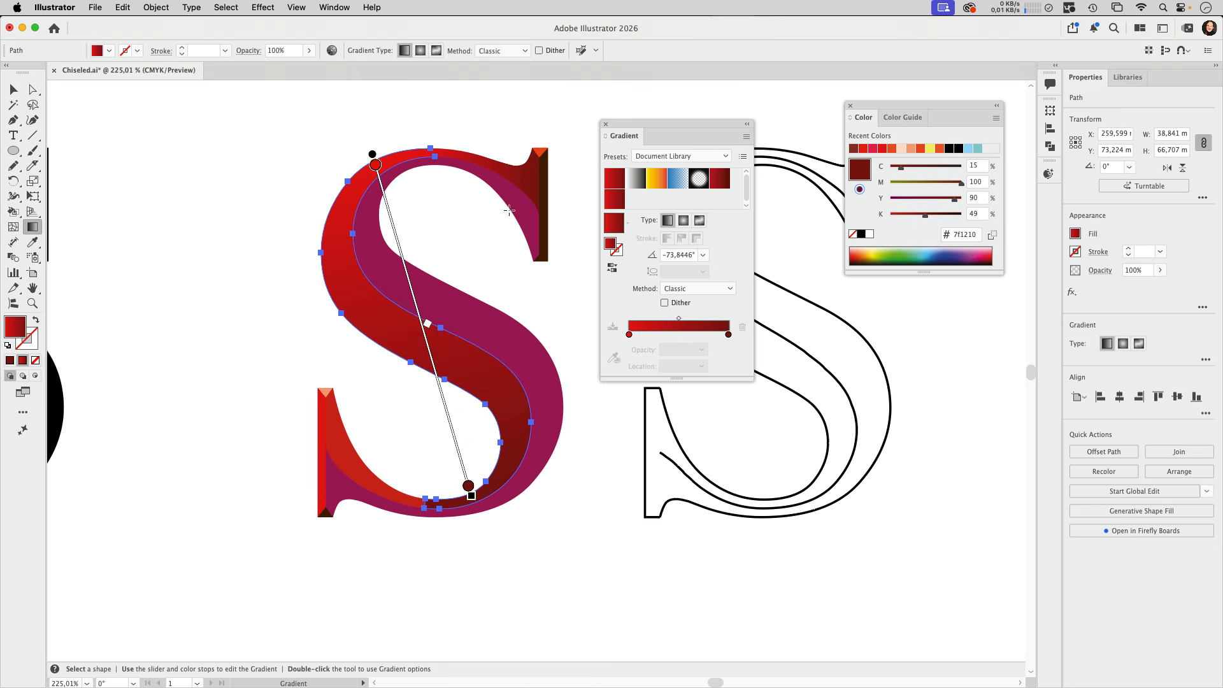
Angle the upper serif face's gradient at about -11.7°, with its dark stop near 48% and a copied red stop at 100%, and deselect it
{"action": "left_click", "coordinate": [534, 182]}
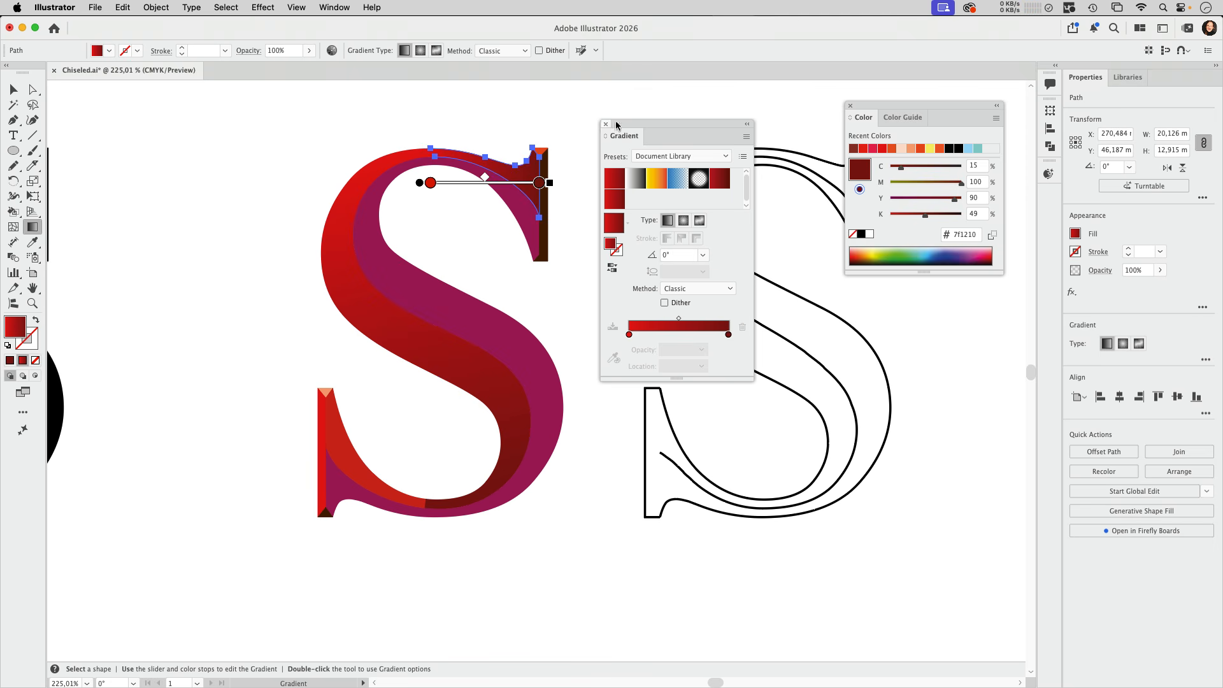
{"action": "mouse_move", "coordinate": [431, 160]}
{"action": "left_mouse_down"}
{"action": "mouse_move", "coordinate": [533, 157]}
{"action": "mouse_move", "coordinate": [549, 185]}
{"action": "mouse_move", "coordinate": [485, 179]}
{"action": "left_mouse_up"}
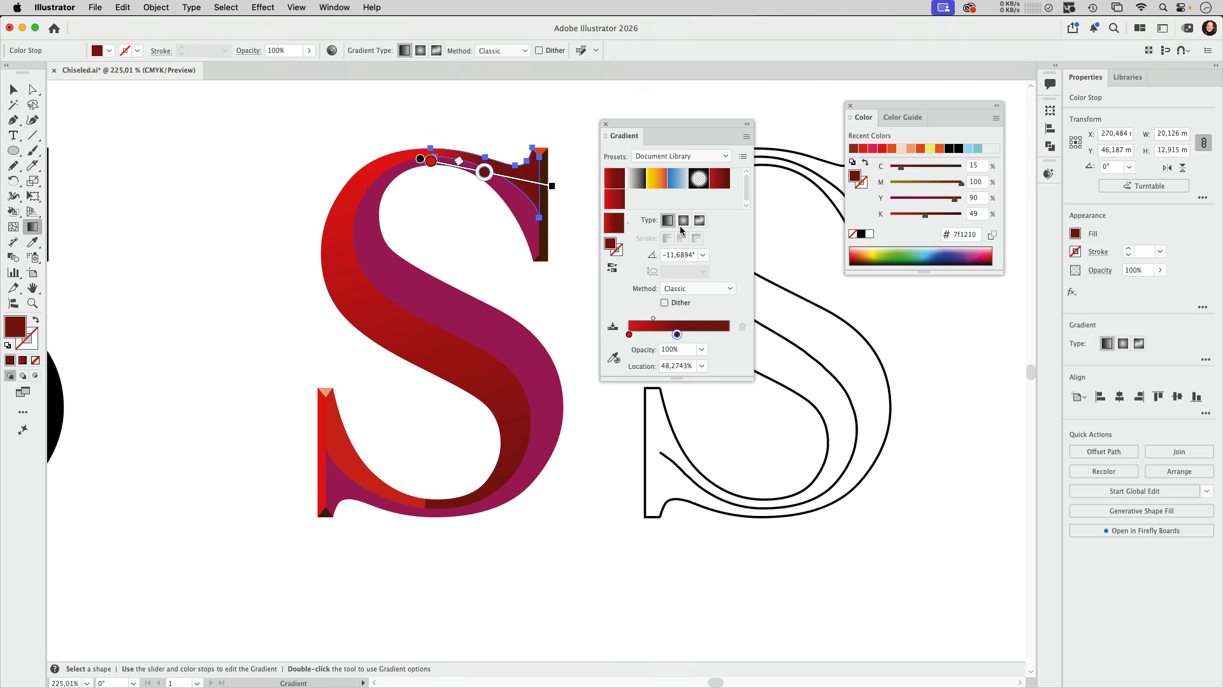
{"action": "left_click", "coordinate": [629, 336]}
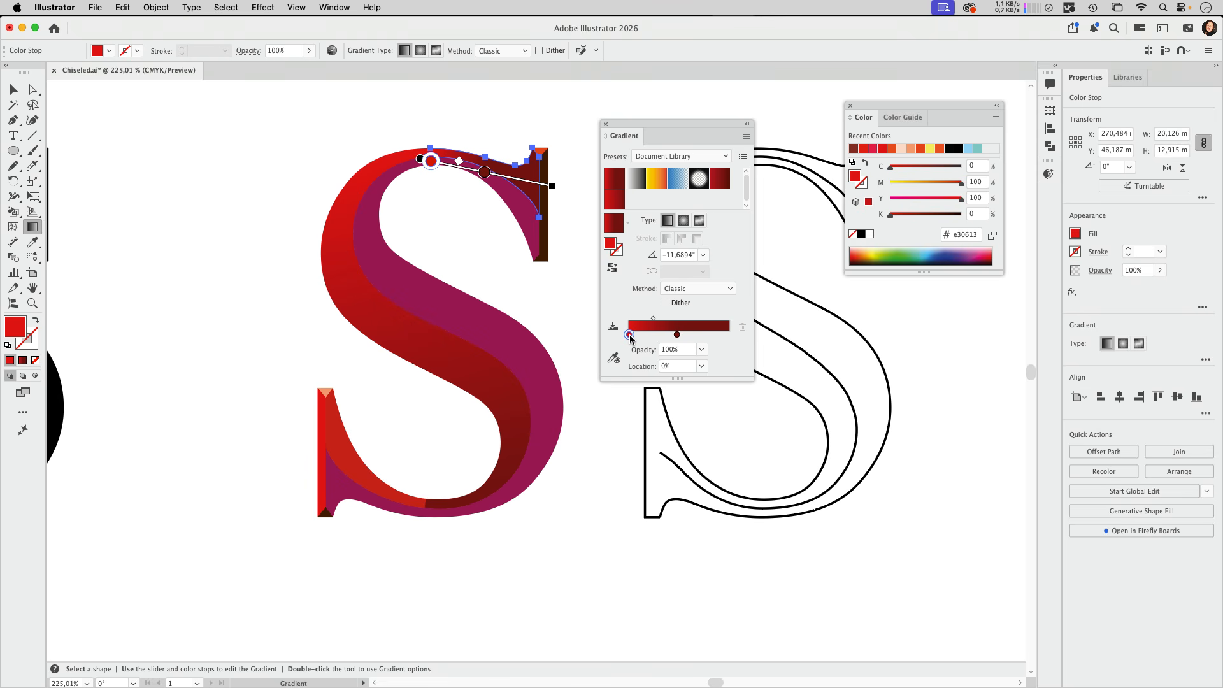
{"action": "left_click_drag", "start_coordinate": [629, 335], "coordinate": [729, 336]}
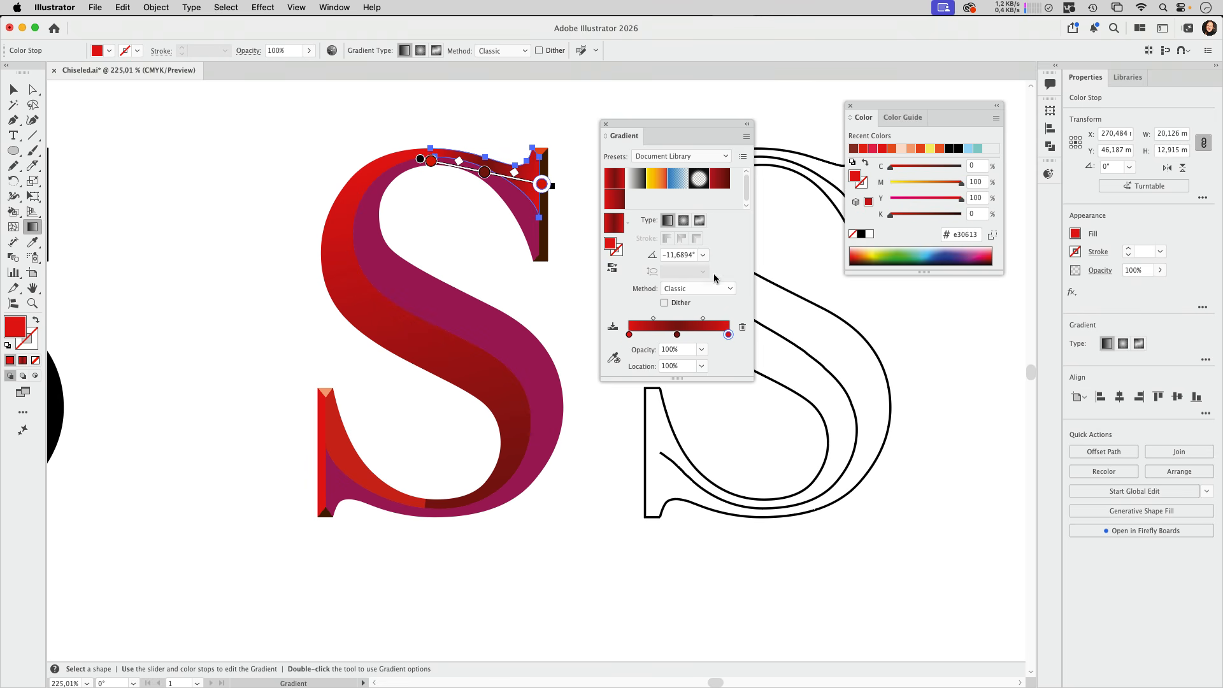
{"action": "left_click", "coordinate": [484, 127]}
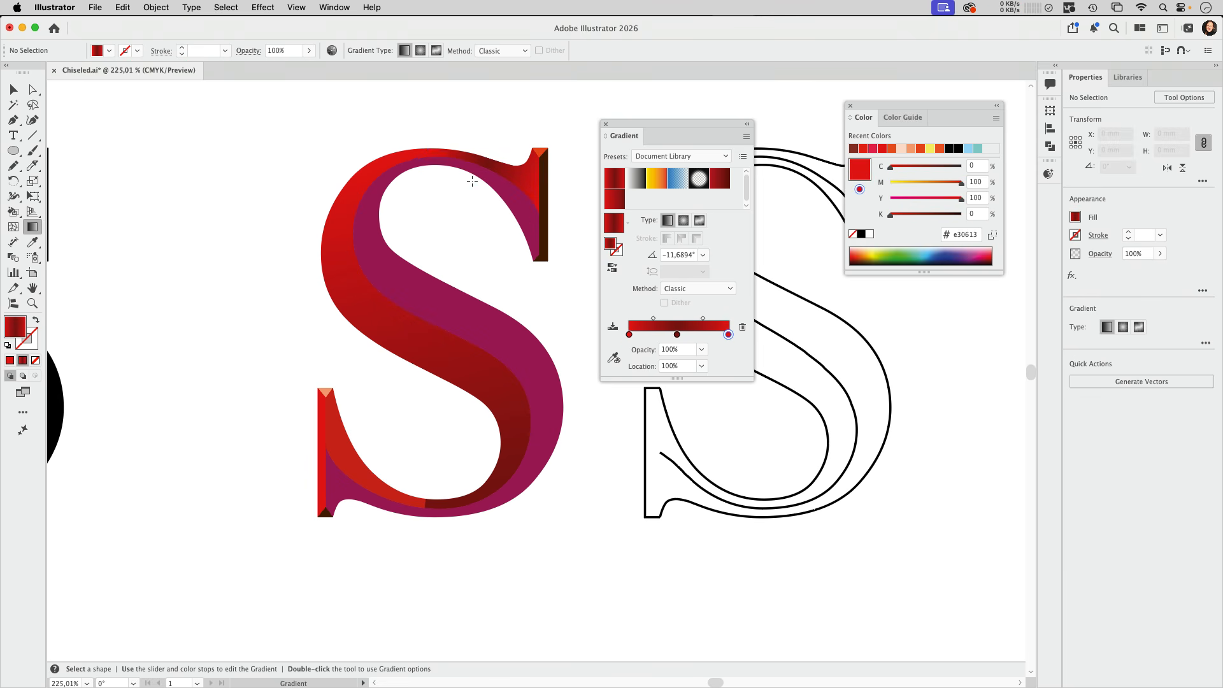
Shift the dark middle stop of the upper serif face's gradient to about 66%, and deselect the face
{"action": "left_click", "coordinate": [532, 181]}
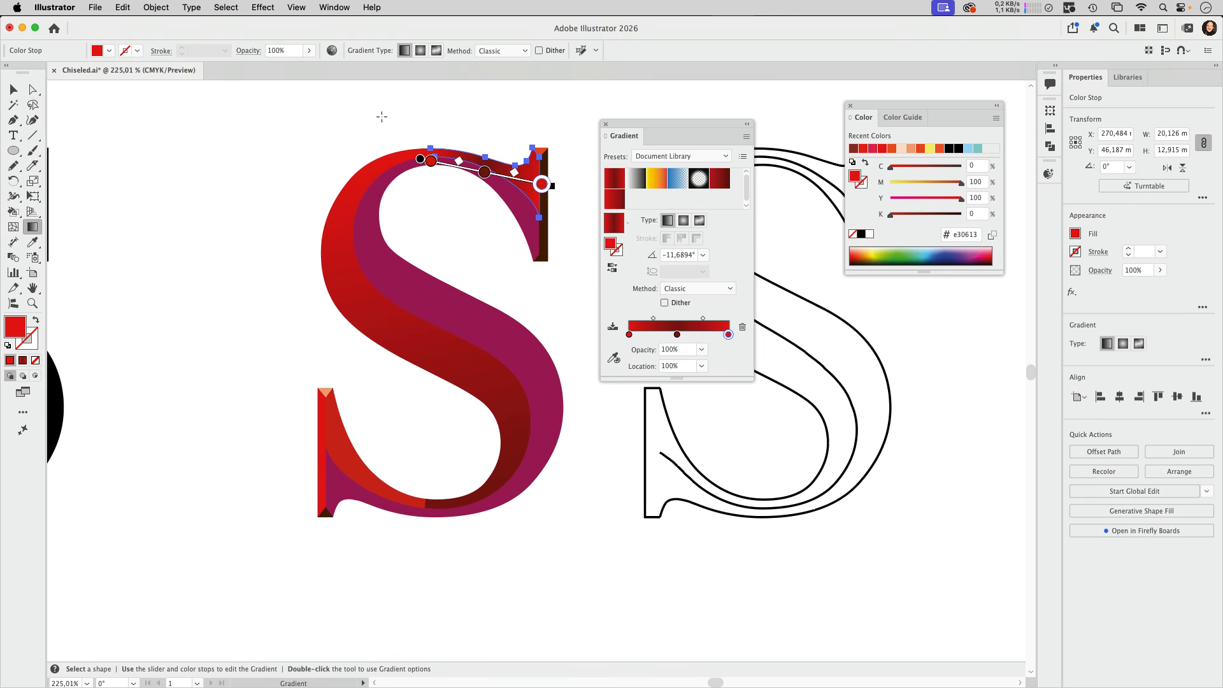
{"action": "left_click_drag", "start_coordinate": [484, 173], "coordinate": [504, 177]}
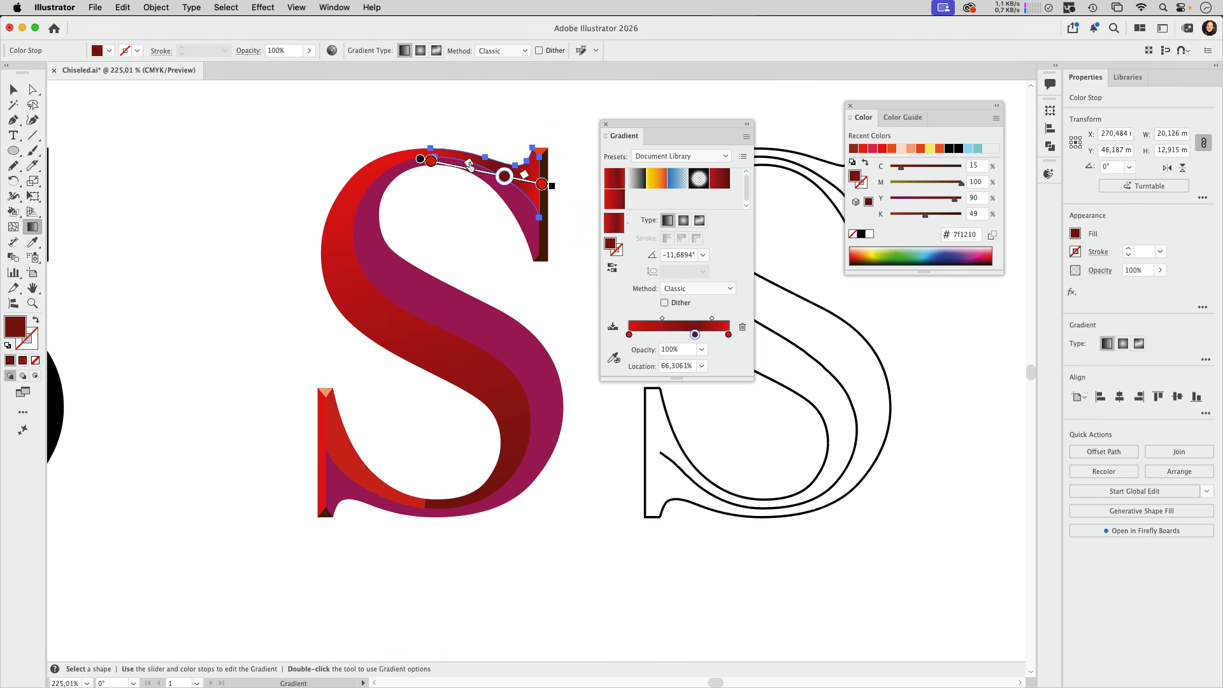
{"action": "left_click", "coordinate": [513, 118]}
Give the lower serif's inner curved face the red-to-dark-red gradient sampled from the large red face, and deselect it
{"action": "left_click", "coordinate": [367, 476]}
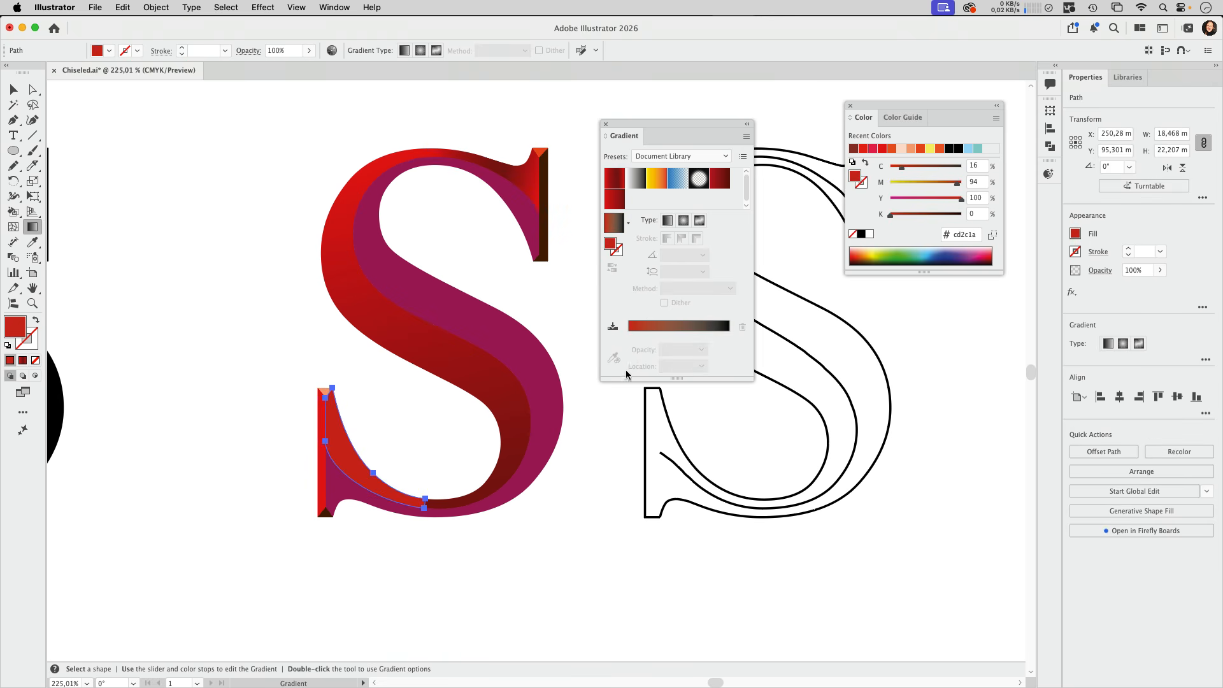
{"action": "left_click", "coordinate": [720, 181]}
{"action": "key", "text": "v"}
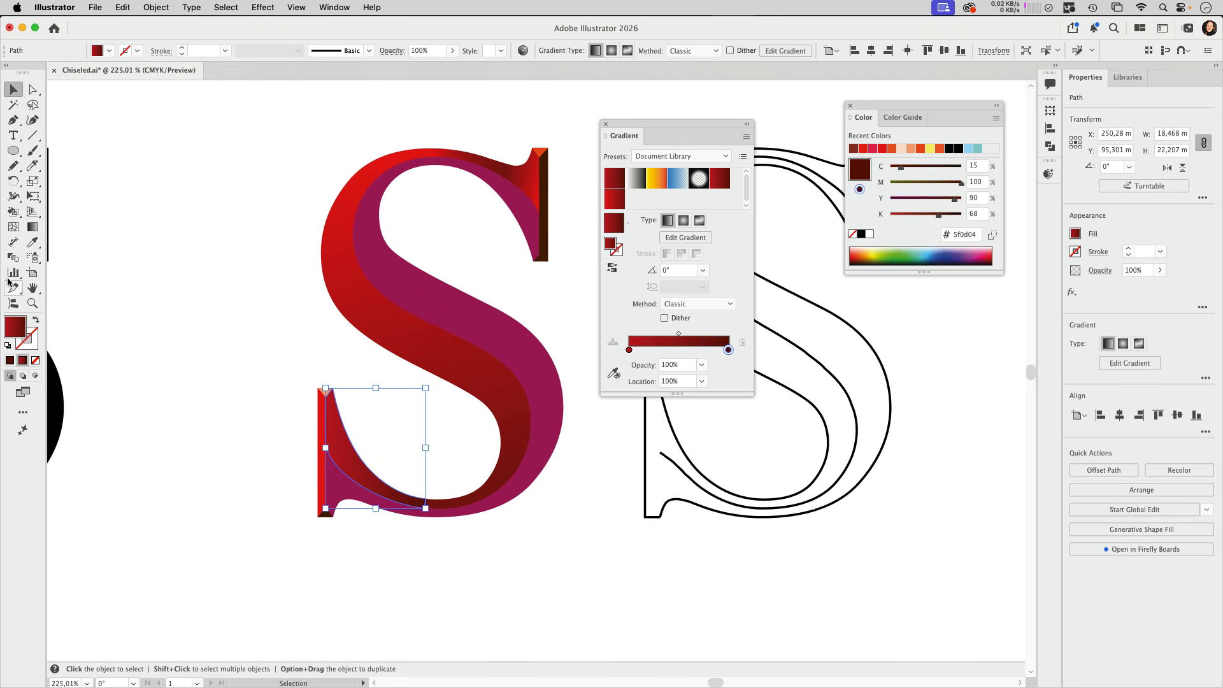
{"action": "left_click", "coordinate": [33, 243]}
{"action": "left_click", "coordinate": [411, 327]}
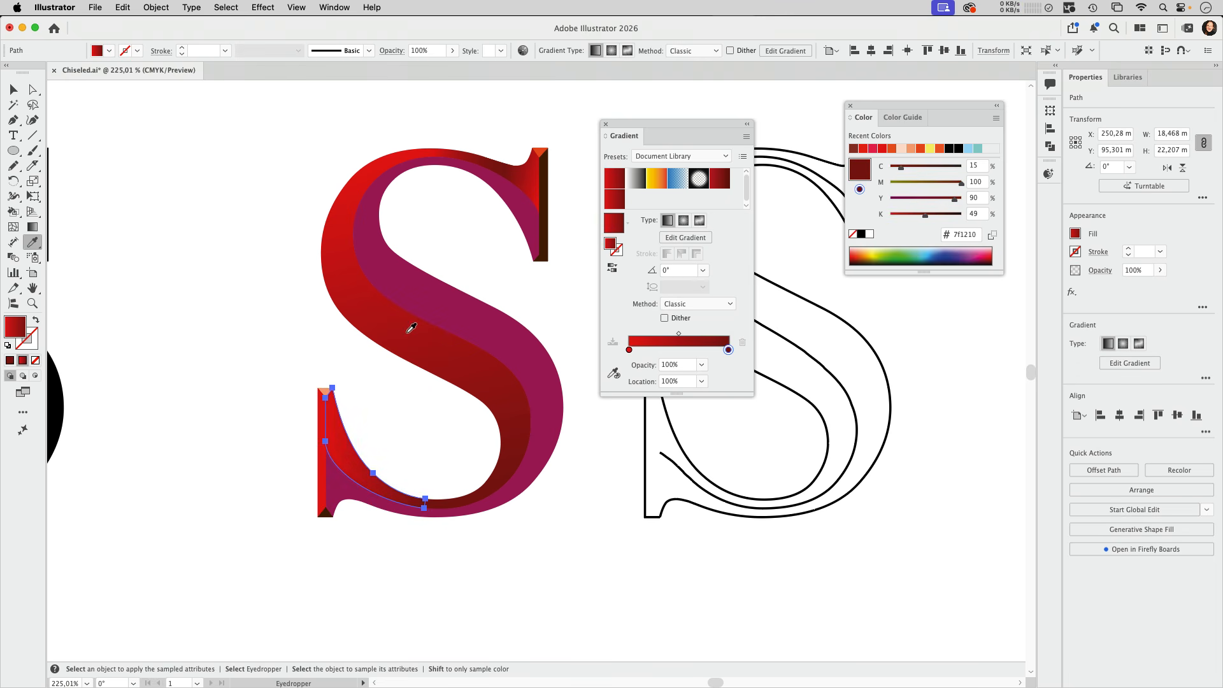
{"action": "key", "text": "v"}
{"action": "left_click", "coordinate": [326, 381]}
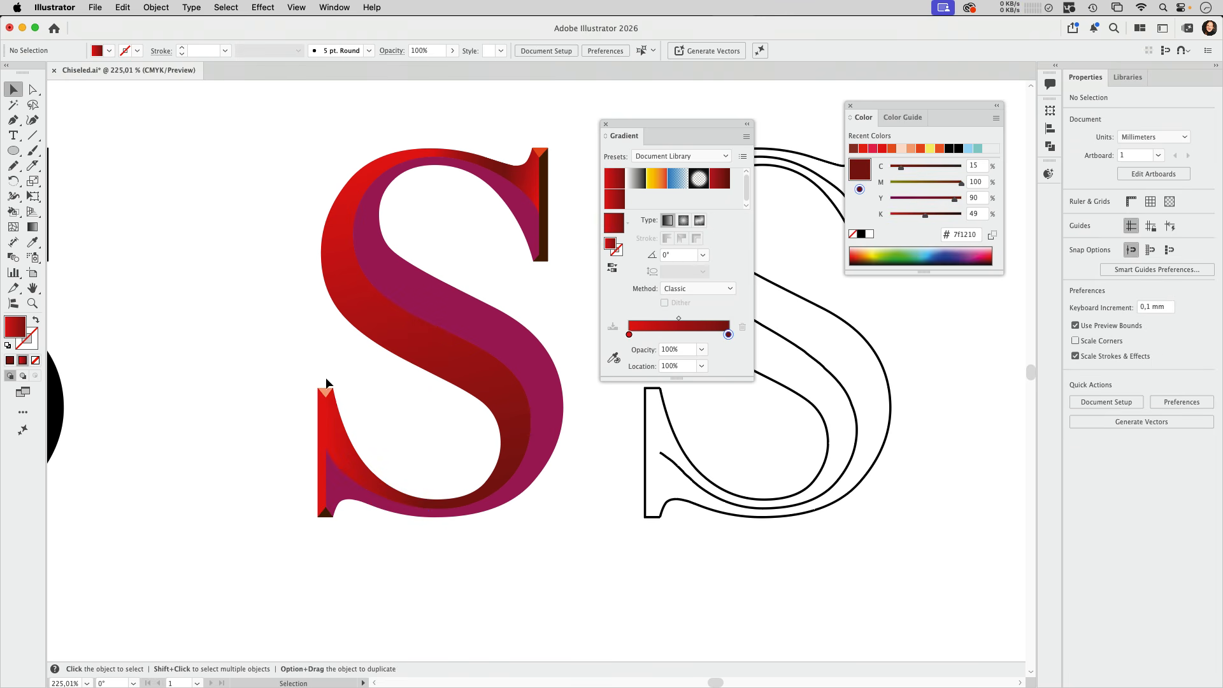
Recolour the starting gradient stop of the lower serif's inner face to C 72, M 100, Y 100, K 52, and deselect it
{"action": "left_click", "coordinate": [370, 472]}
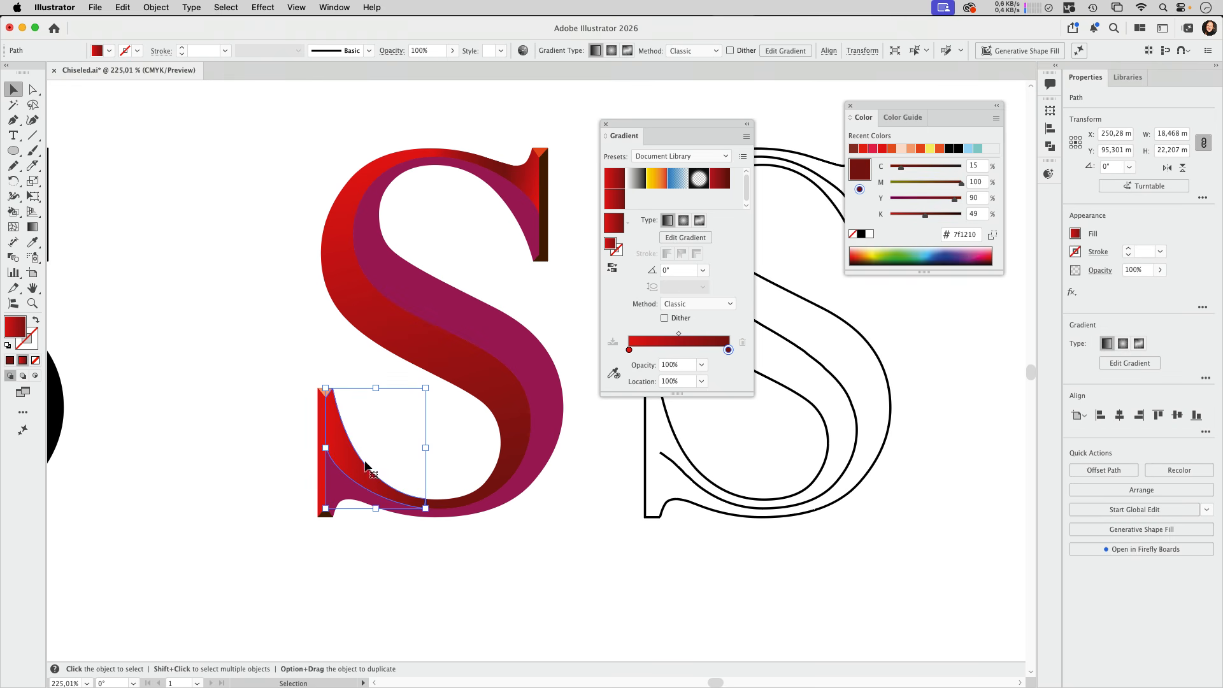
{"action": "double_click", "coordinate": [630, 351]}
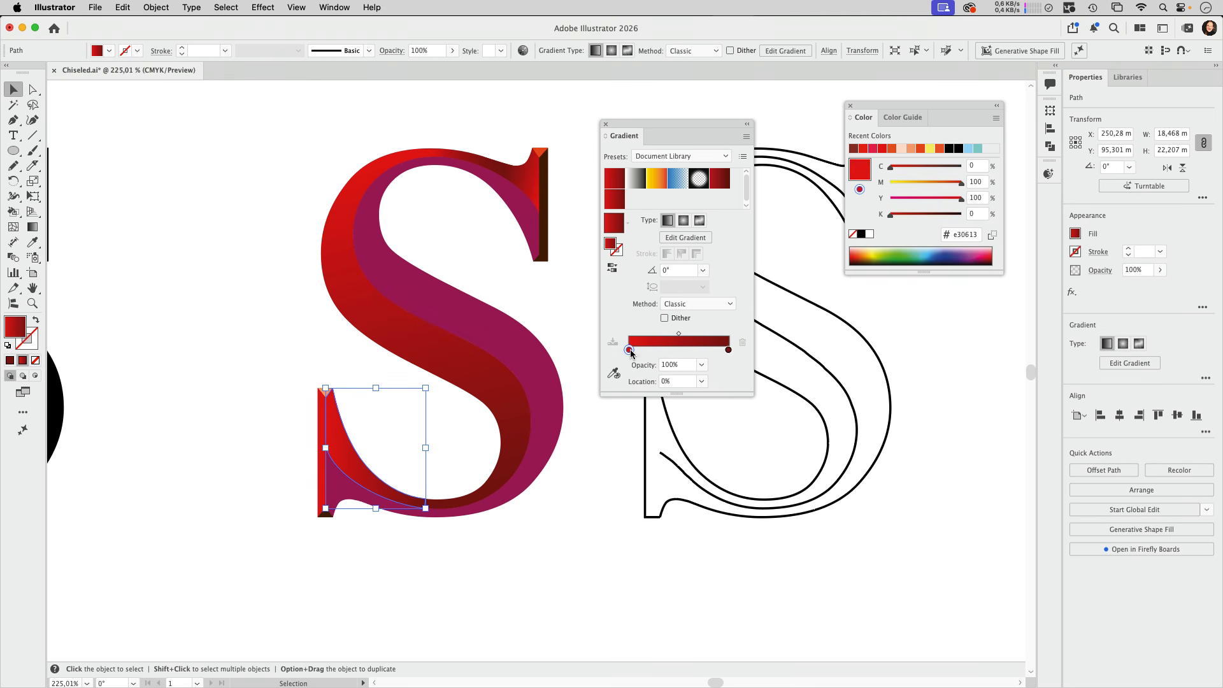
{"action": "left_click_drag", "start_coordinate": [631, 397], "coordinate": [674, 396]}
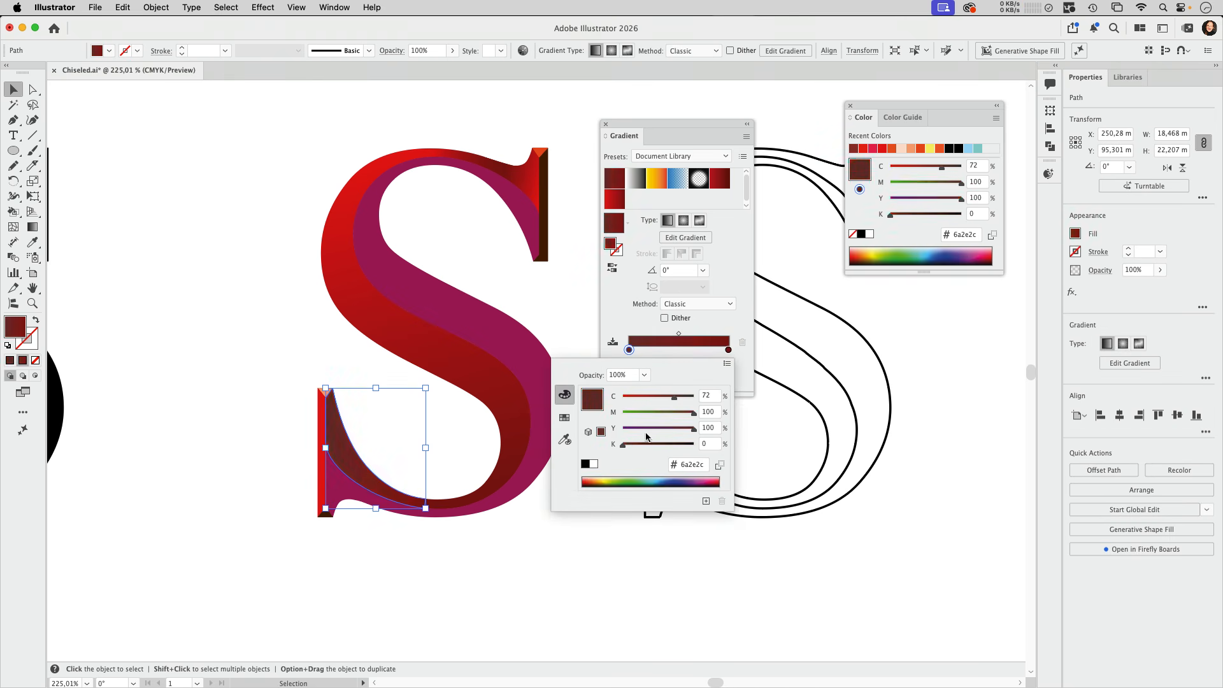
{"action": "left_click_drag", "start_coordinate": [622, 444], "coordinate": [663, 446]}
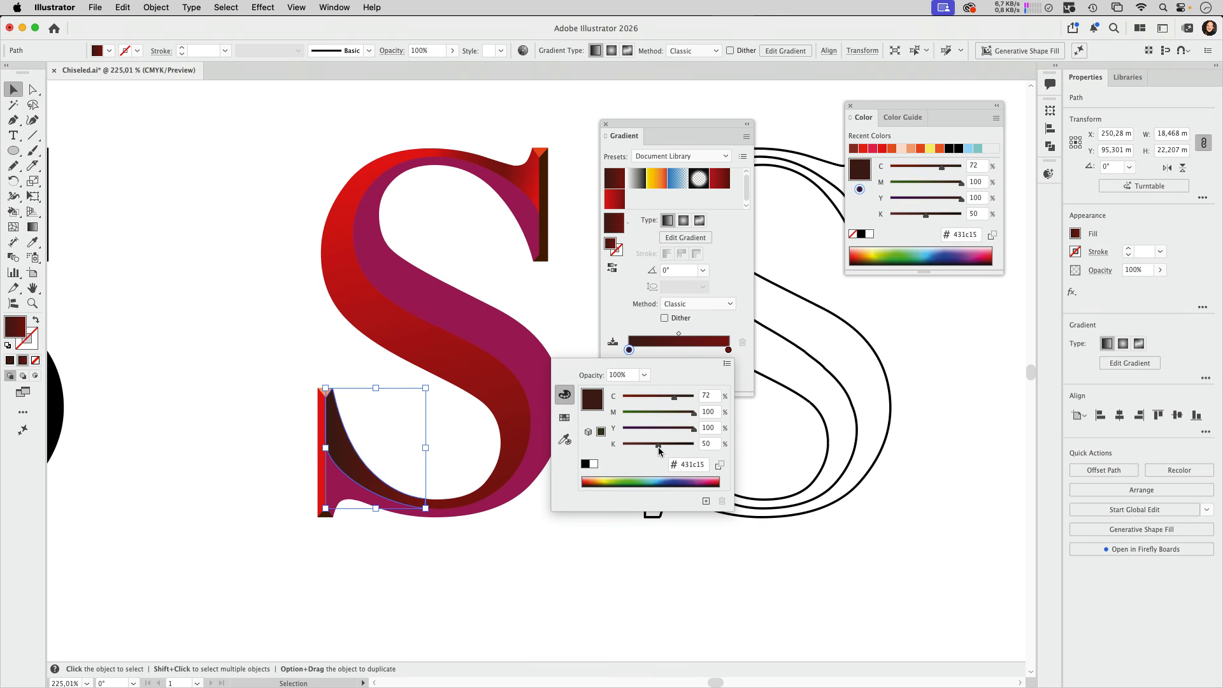
{"action": "key", "text": "a"}
{"action": "left_click", "coordinate": [450, 449]}
{"action": "key", "text": "v"}
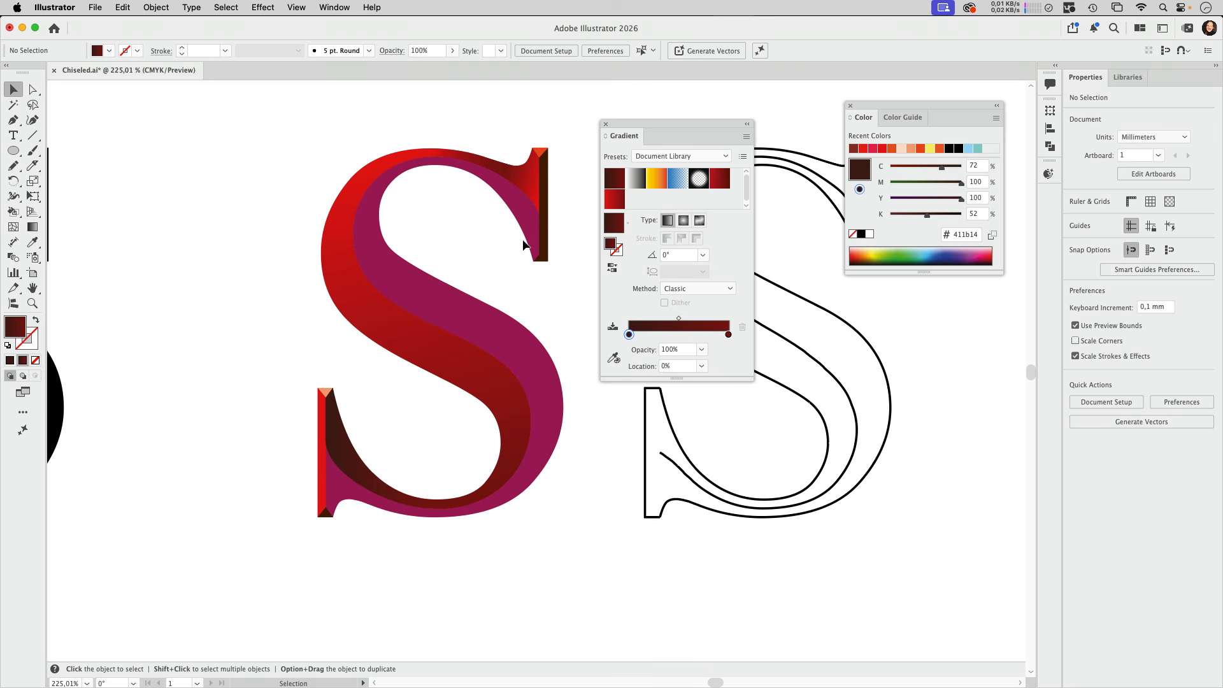
Fill the large purple face of the S with the dark red linear gradient preset, and deselect it
{"action": "left_click", "coordinate": [446, 300]}
{"action": "left_click", "coordinate": [723, 180]}
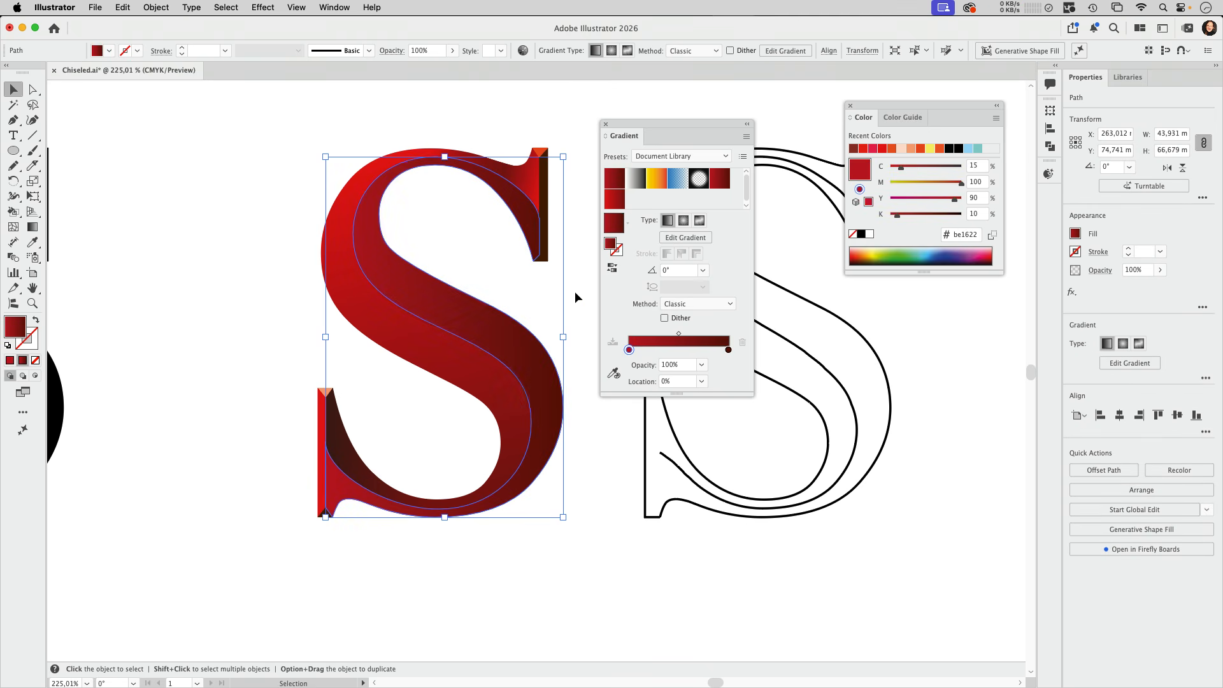
{"action": "key", "text": "a"}
{"action": "left_click", "coordinate": [478, 123]}
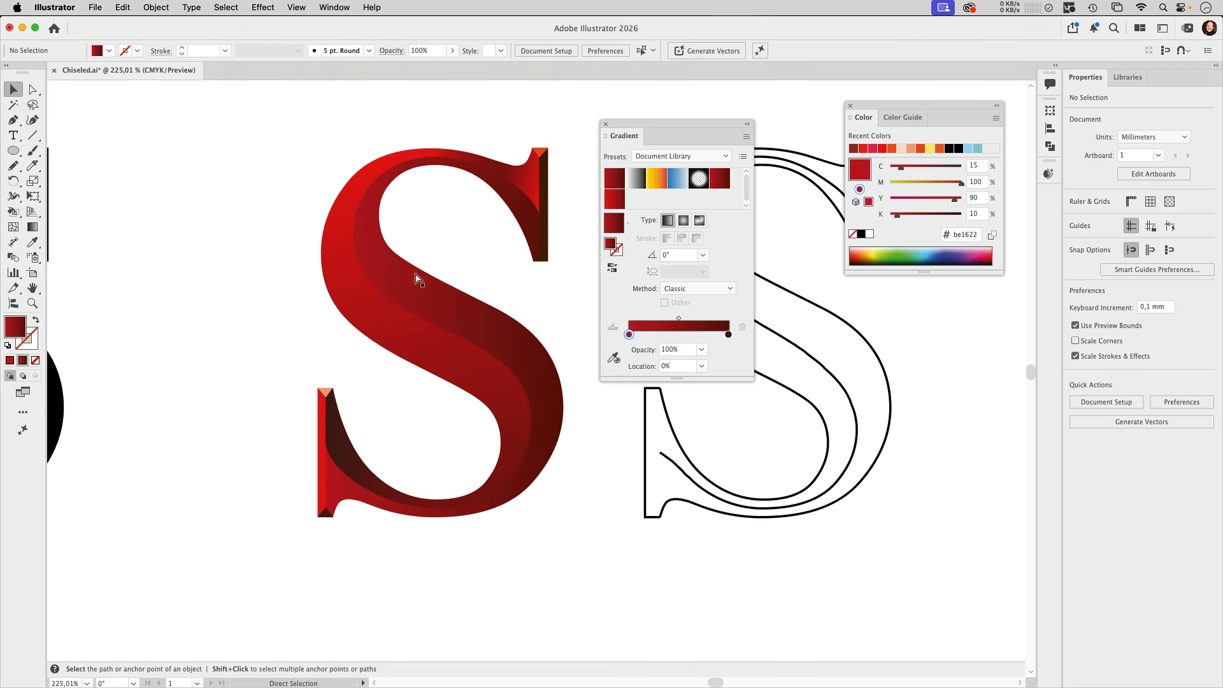
{"action": "key", "text": "v"}
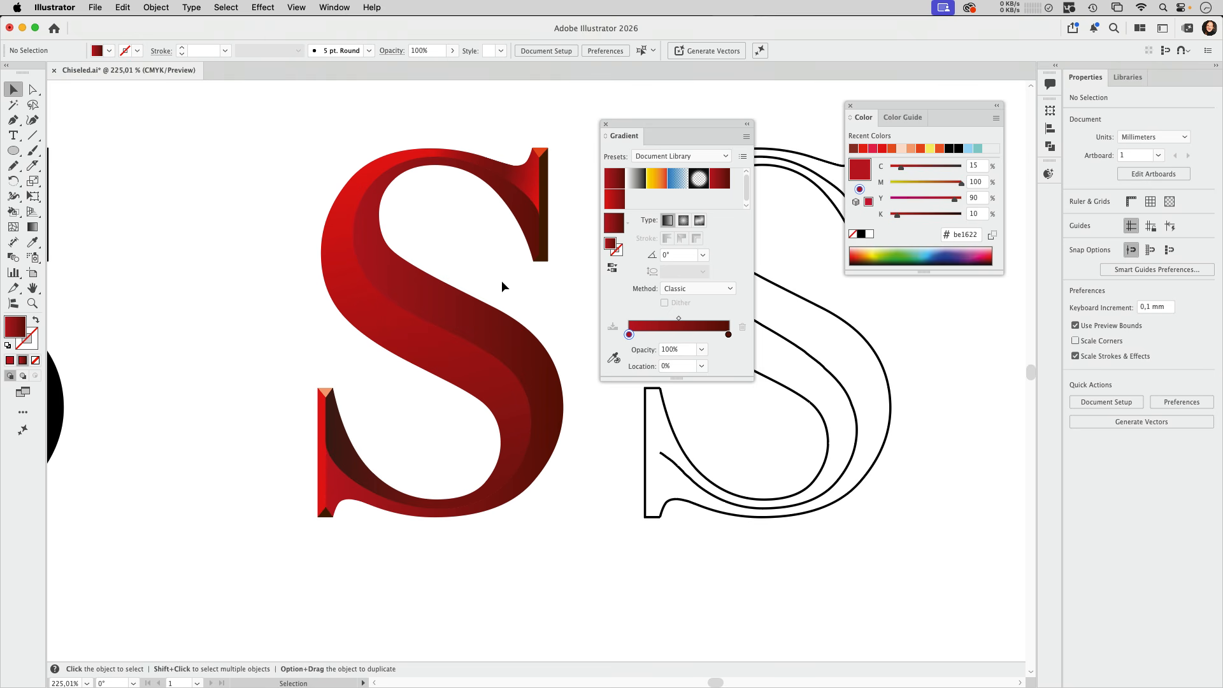
Copy the S's centre curve segments from the right-hand face and paste them in front as a separate path
{"action": "left_click", "coordinate": [34, 90]}
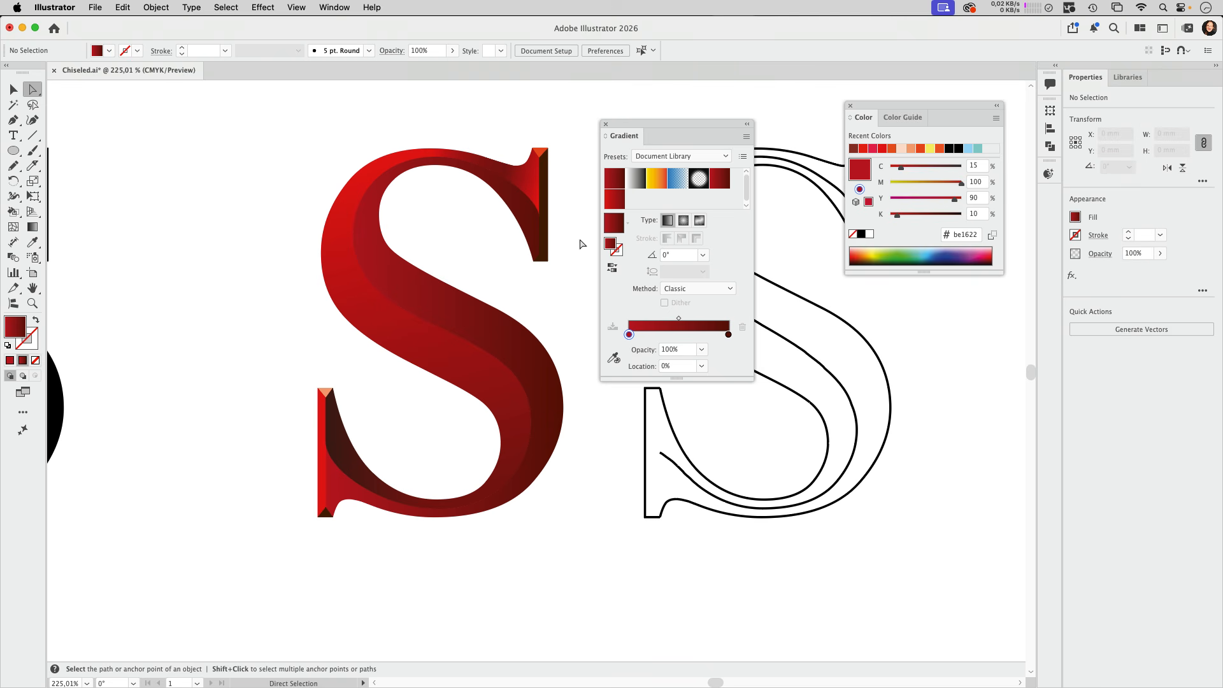
{"action": "left_click", "coordinate": [442, 330]}
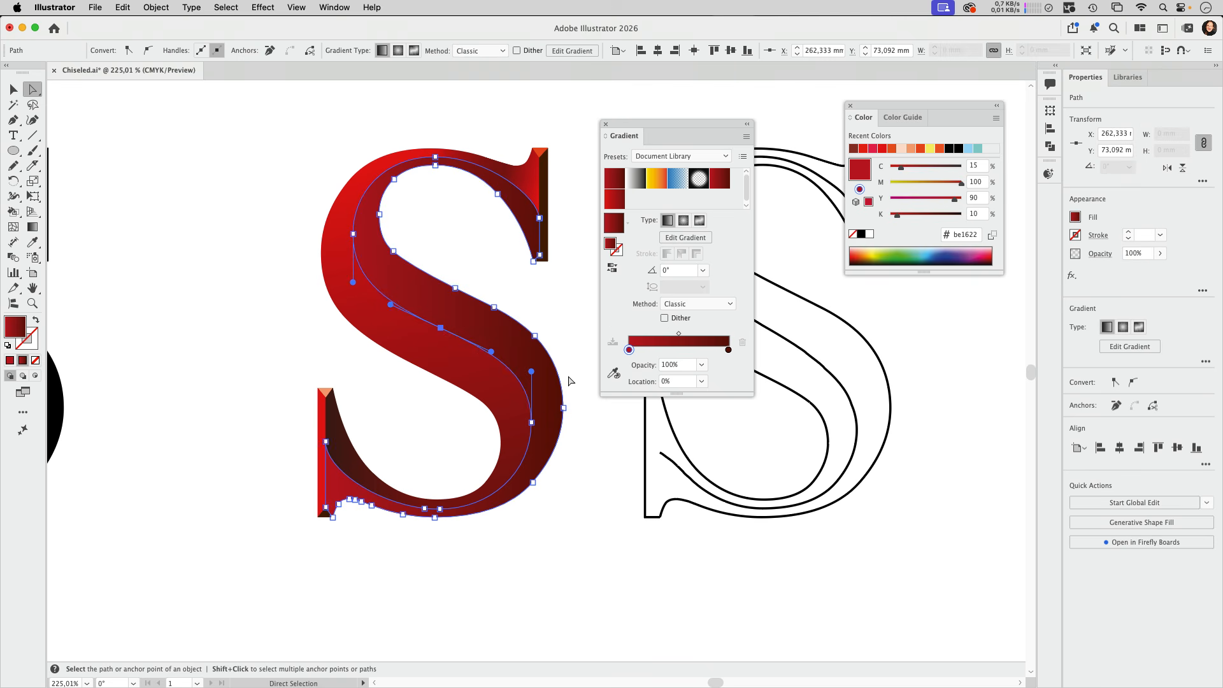
{"action": "left_click", "coordinate": [353, 234], "text": "shift"}
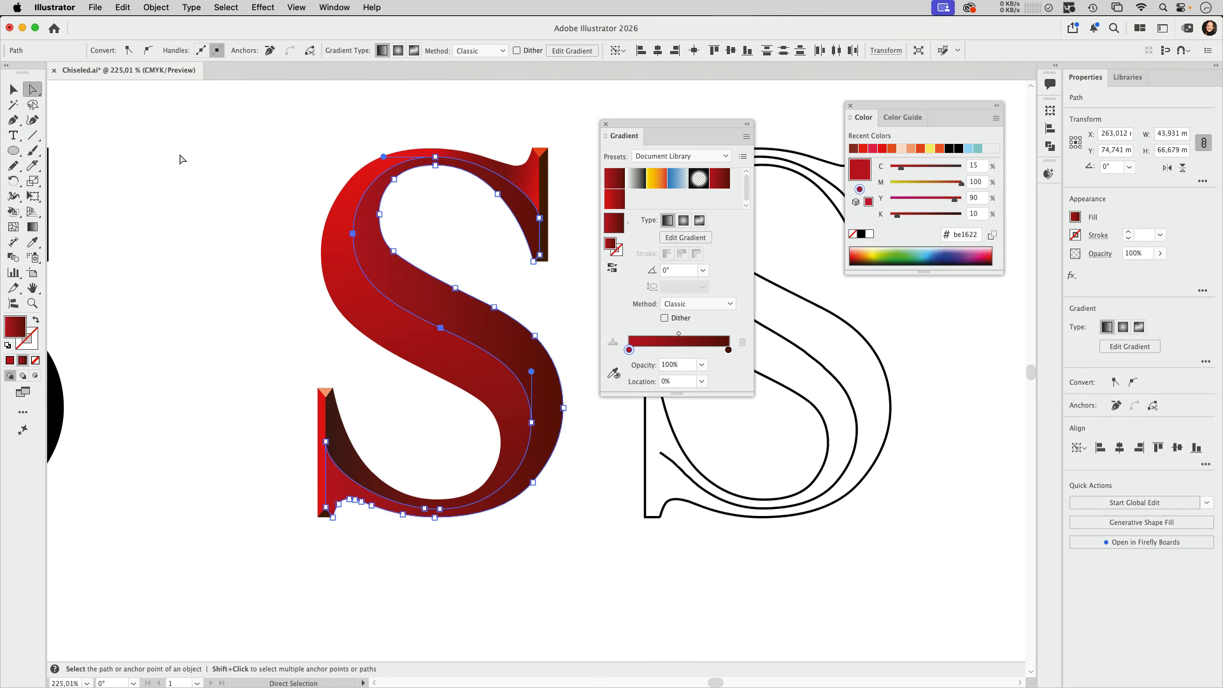
{"action": "key", "text": "super+c"}
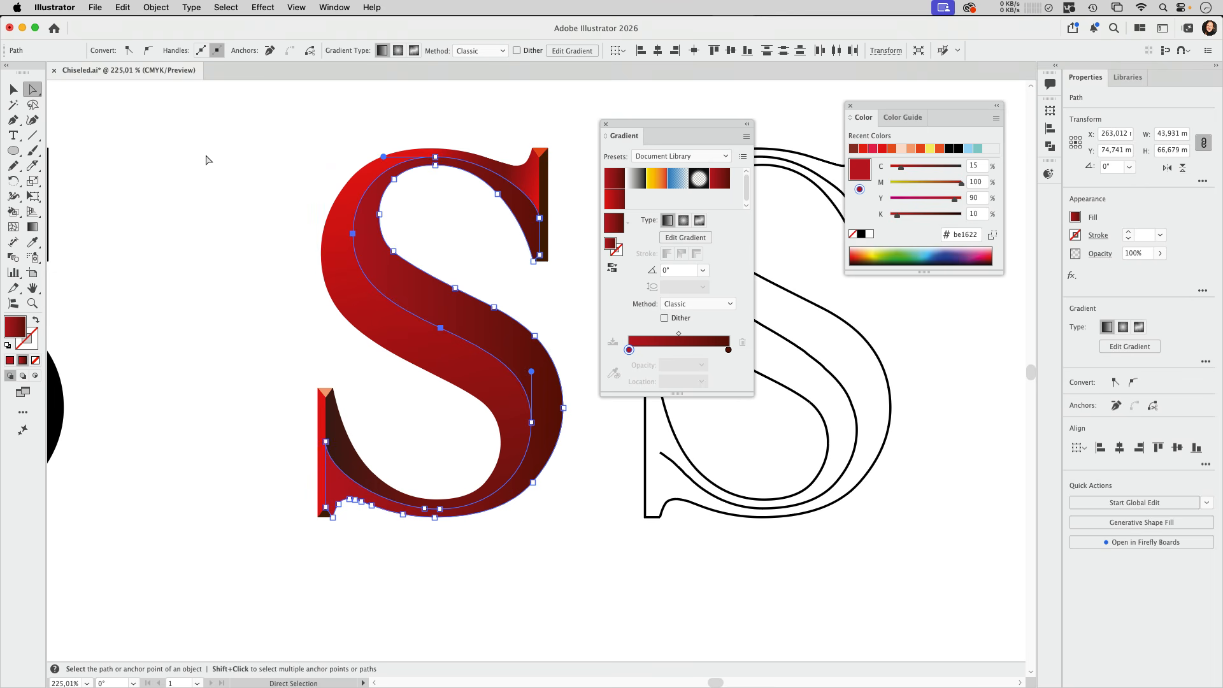
{"action": "left_click", "coordinate": [248, 162]}
{"action": "key", "text": "super"}
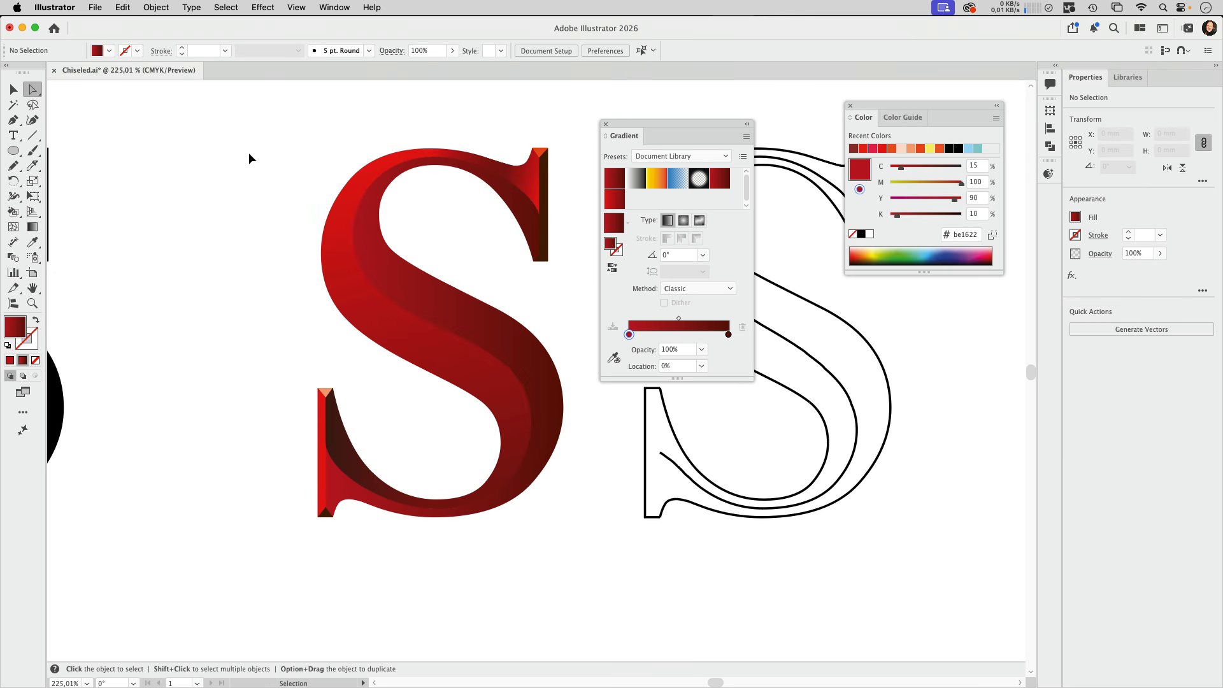
{"action": "key", "text": "super+f"}
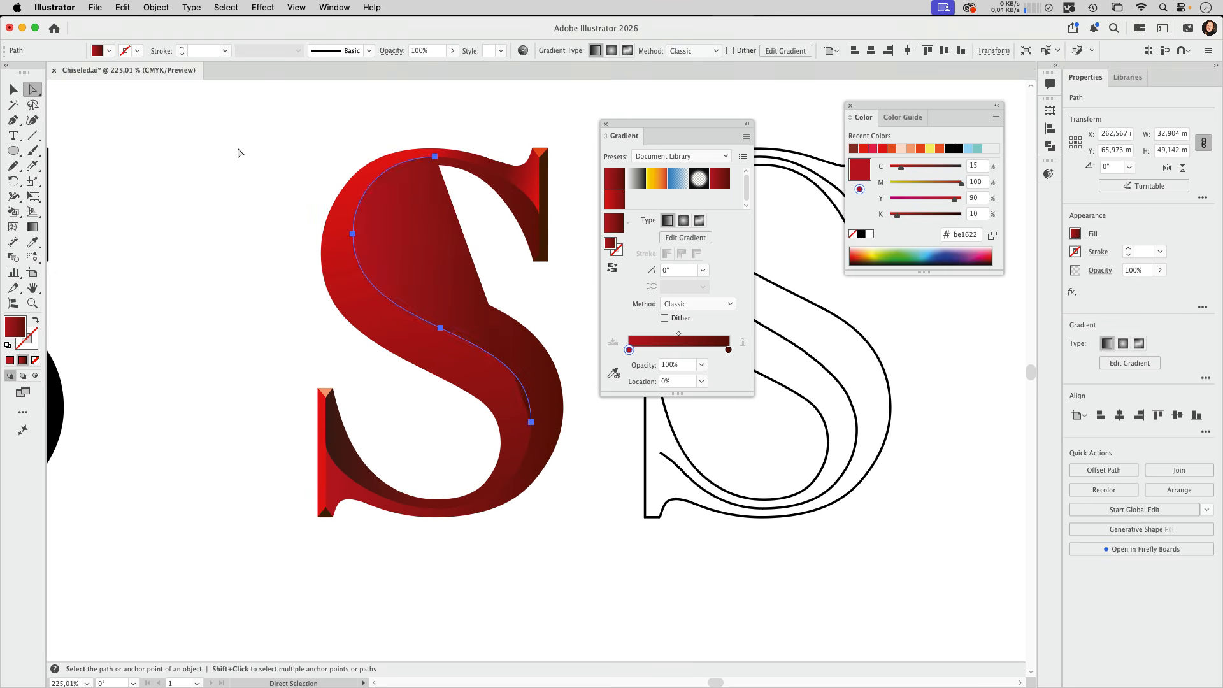
Swap the pasted centre curve's fill to its stroke and colour that stroke light peach, C 0, M 16, Y 19, K 0
{"action": "left_click", "coordinate": [13, 93]}
{"action": "left_click", "coordinate": [35, 320]}
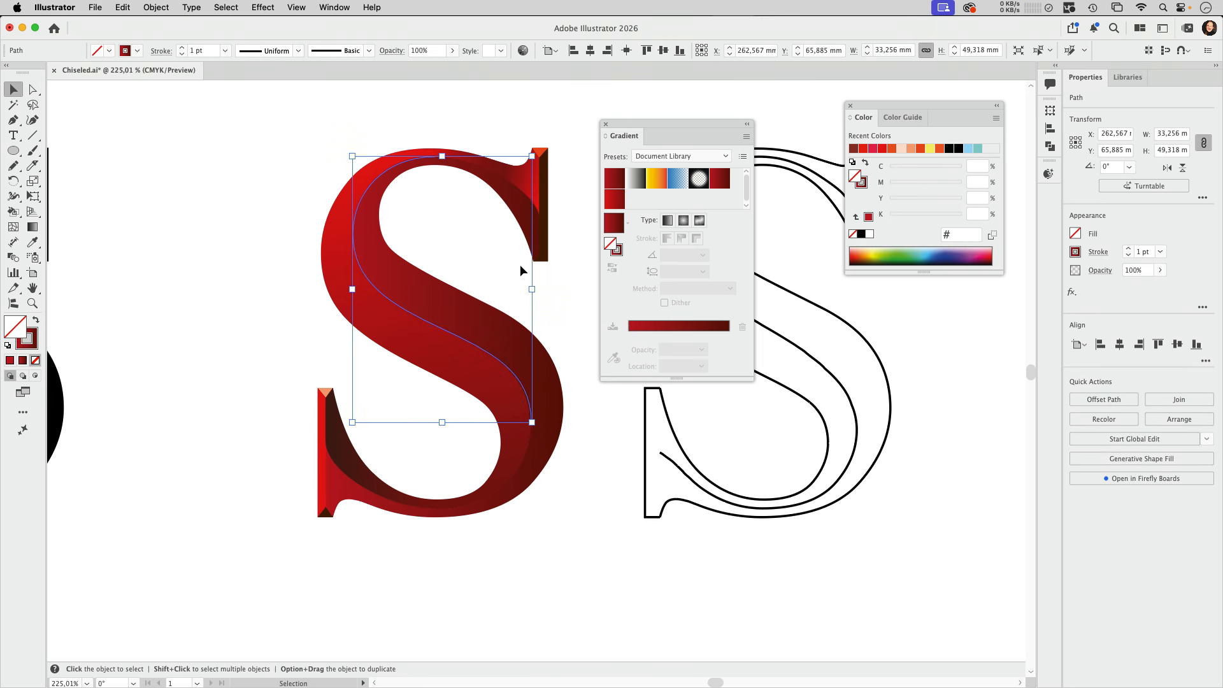
{"action": "left_click", "coordinate": [622, 253]}
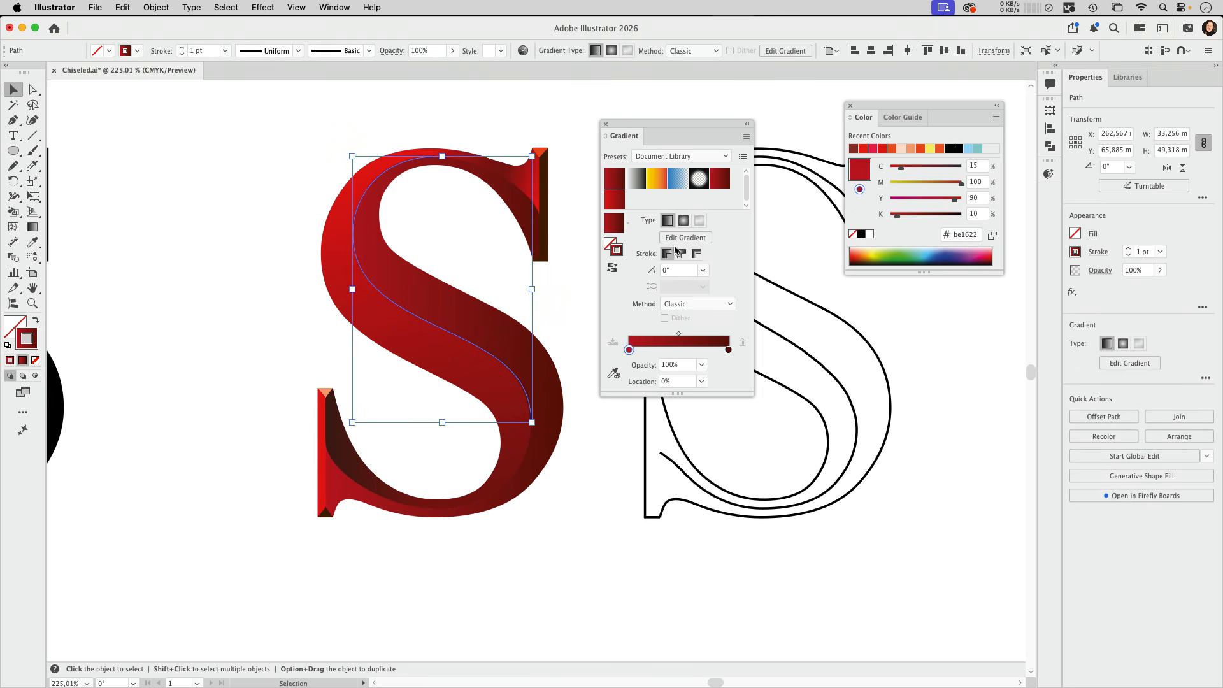
{"action": "left_click", "coordinate": [899, 150]}
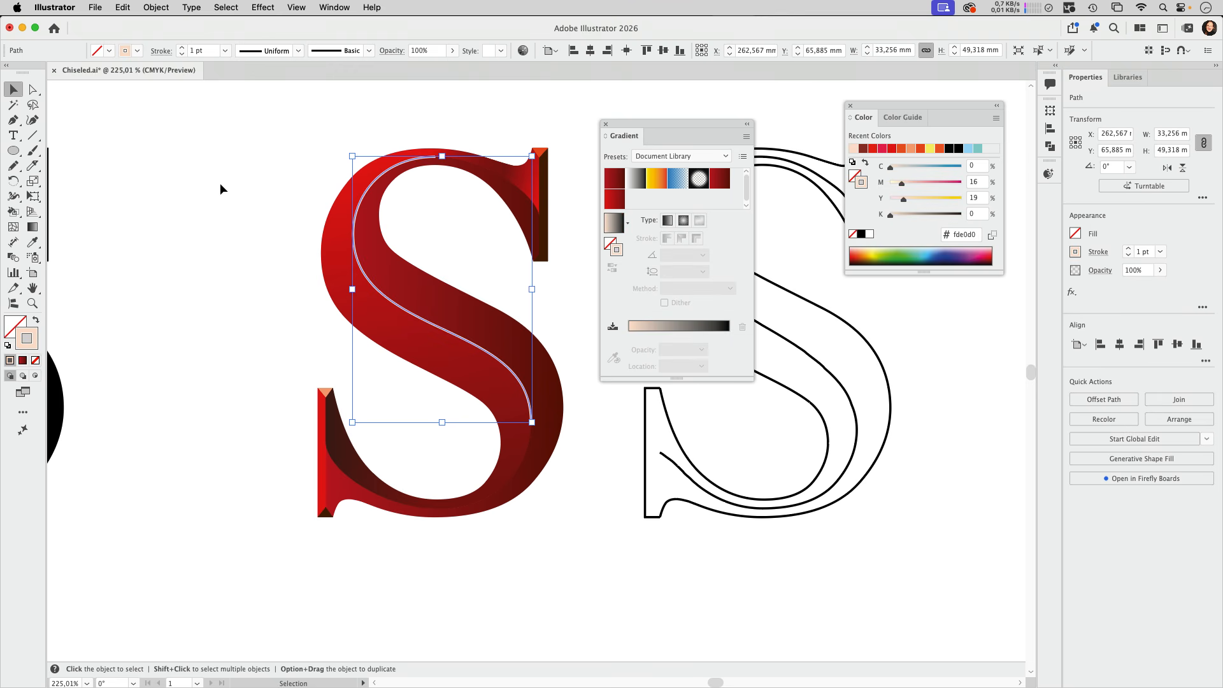
Give the centre curve the width profile tapering at both ends and a 0.5 pt stroke weight, and deselect it
{"action": "left_click", "coordinate": [298, 50]}
{"action": "left_click", "coordinate": [273, 96]}
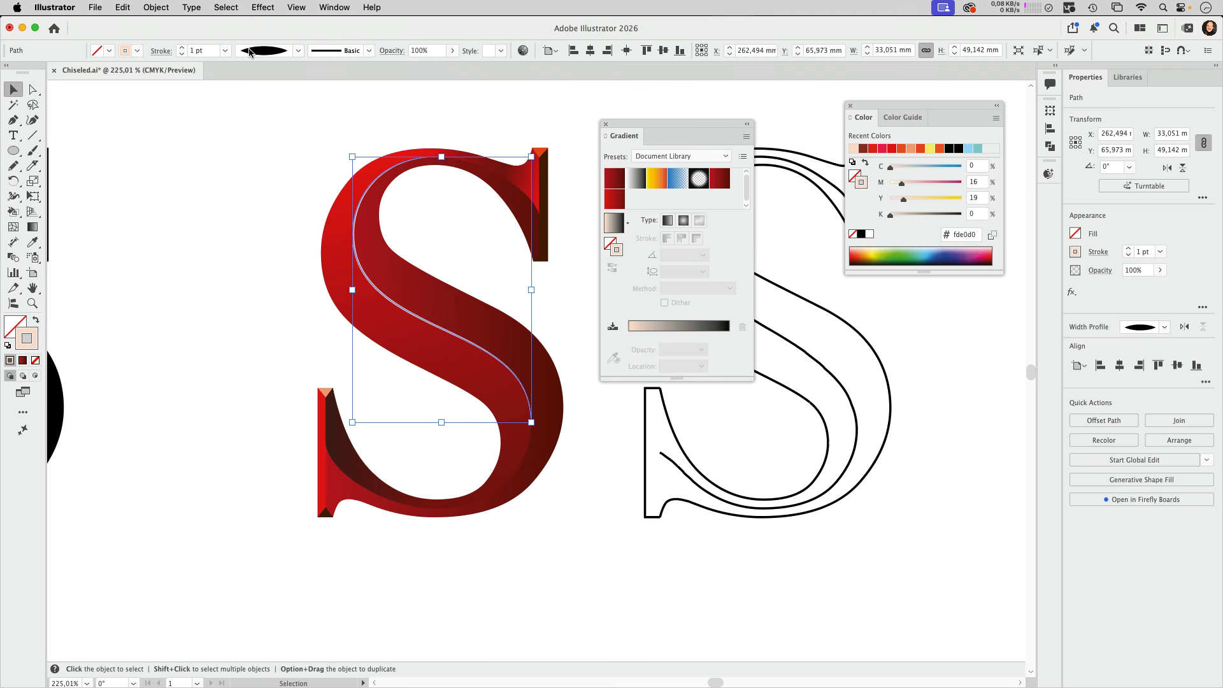
{"action": "left_click", "coordinate": [224, 51]}
{"action": "left_click", "coordinate": [242, 77]}
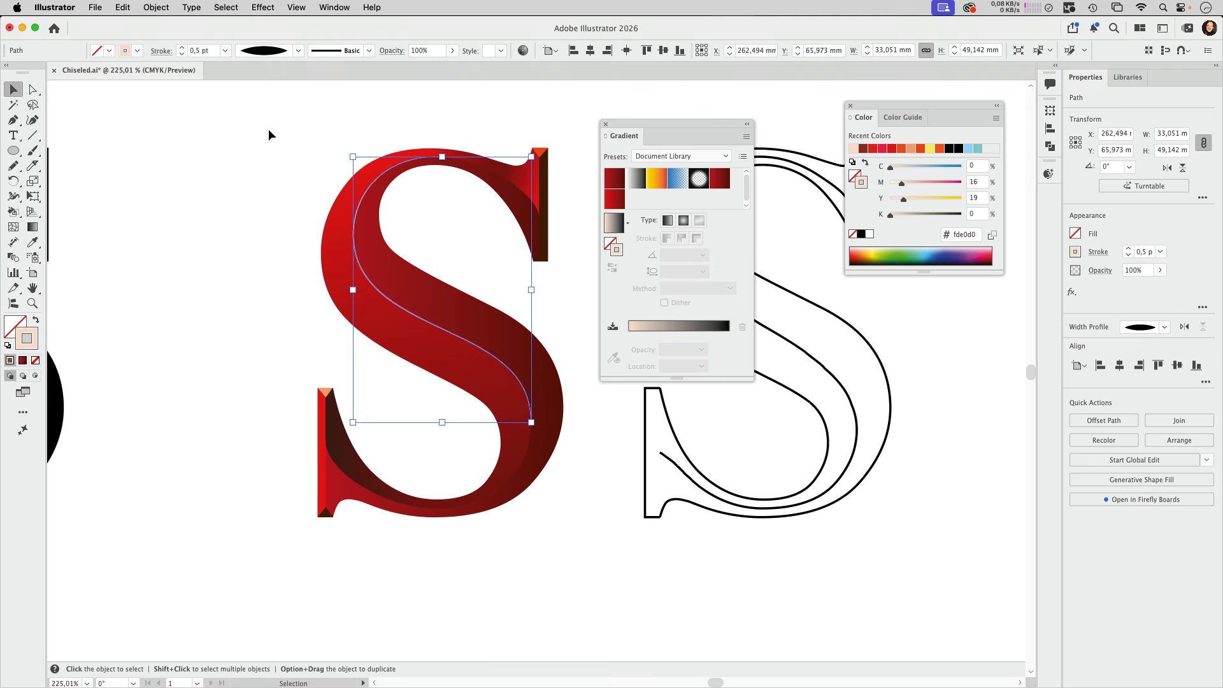
{"action": "left_click", "coordinate": [284, 144]}
Recolour the centre curve's stroke to orange, C 0, M 77, Y 91.44, K 0, and deselect it
{"action": "left_click", "coordinate": [346, 247]}
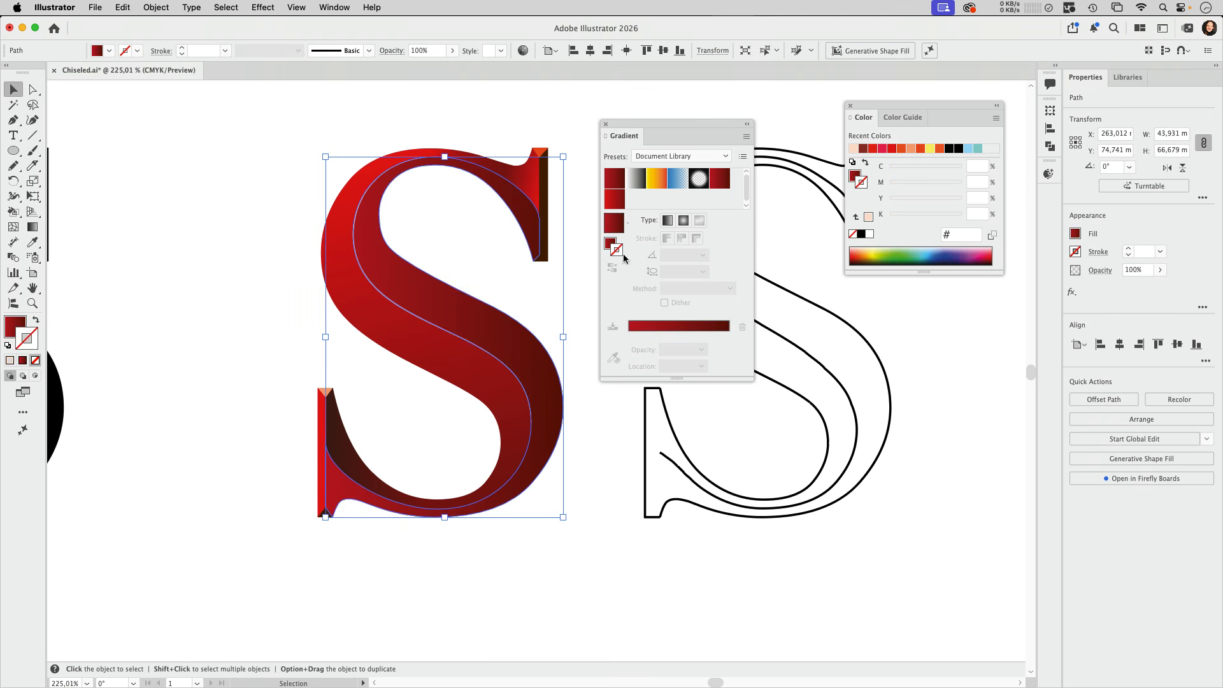
{"action": "left_click", "coordinate": [858, 176]}
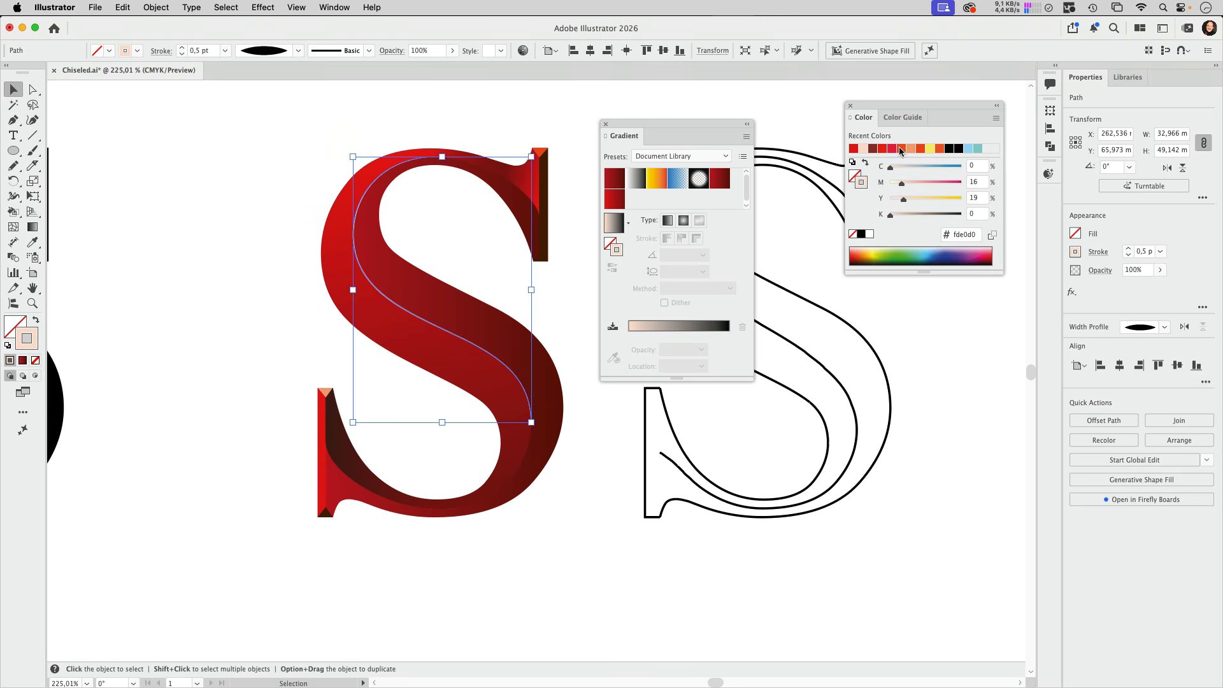
{"action": "left_click", "coordinate": [900, 149]}
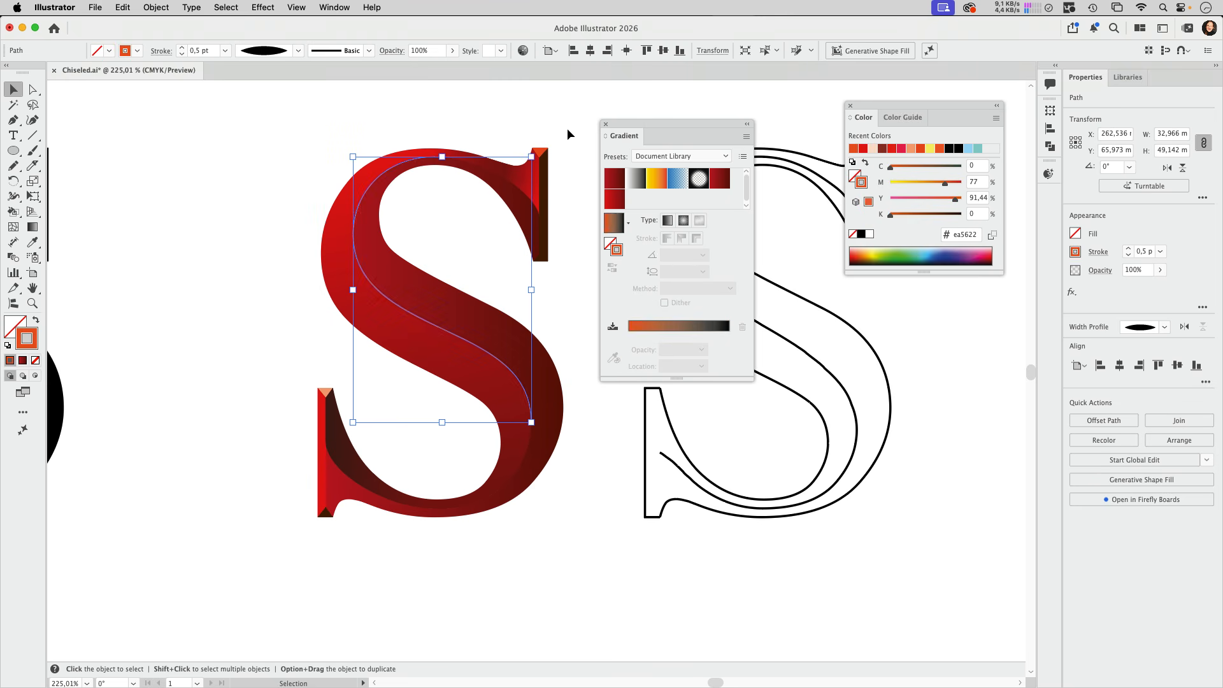
{"action": "left_click", "coordinate": [463, 121]}
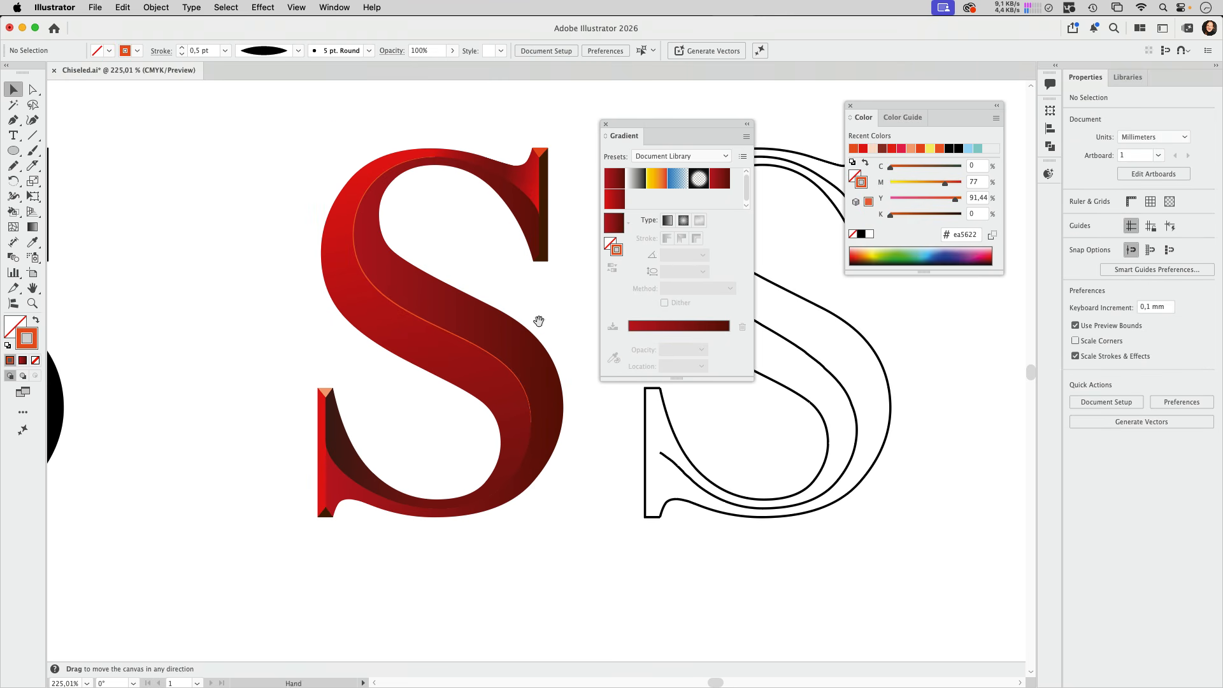
Paste the copied orange chiseled S group beside the finished red S
{"action": "scroll", "coordinate": [537, 323], "scroll_direction": "right", "scroll_amount": 3}
{"action": "scroll", "coordinate": [538, 322], "scroll_direction": "down", "scroll_amount": 1}
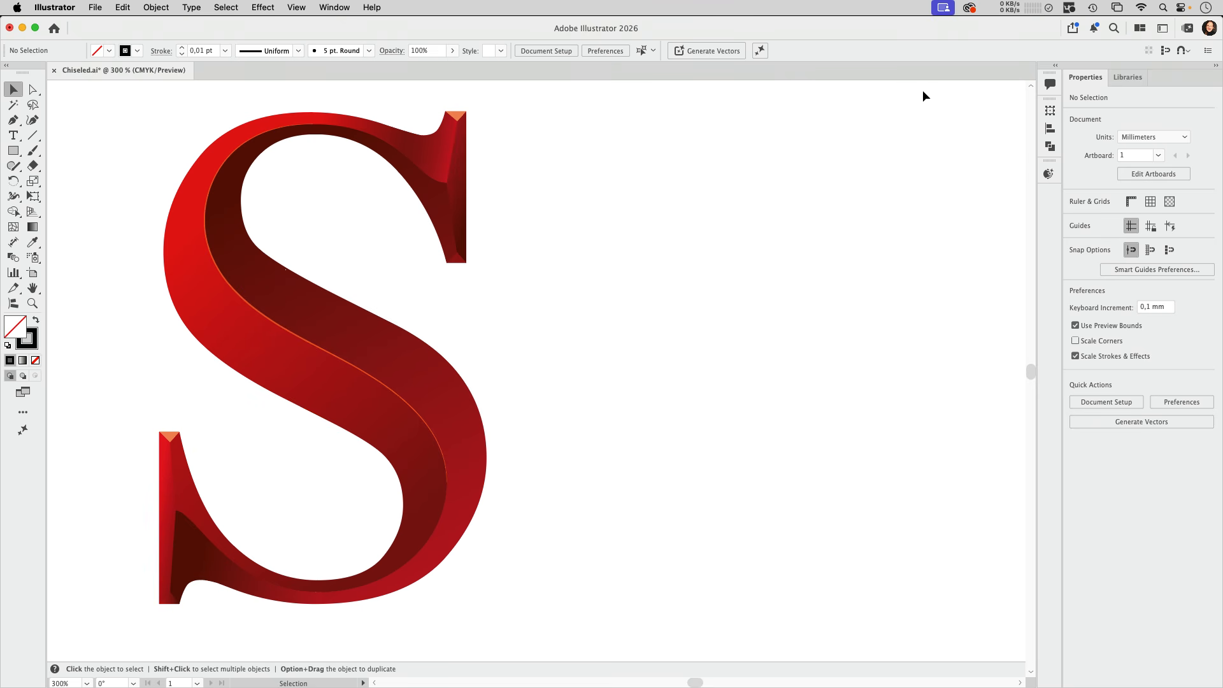
{"action": "key", "text": "super+v"}
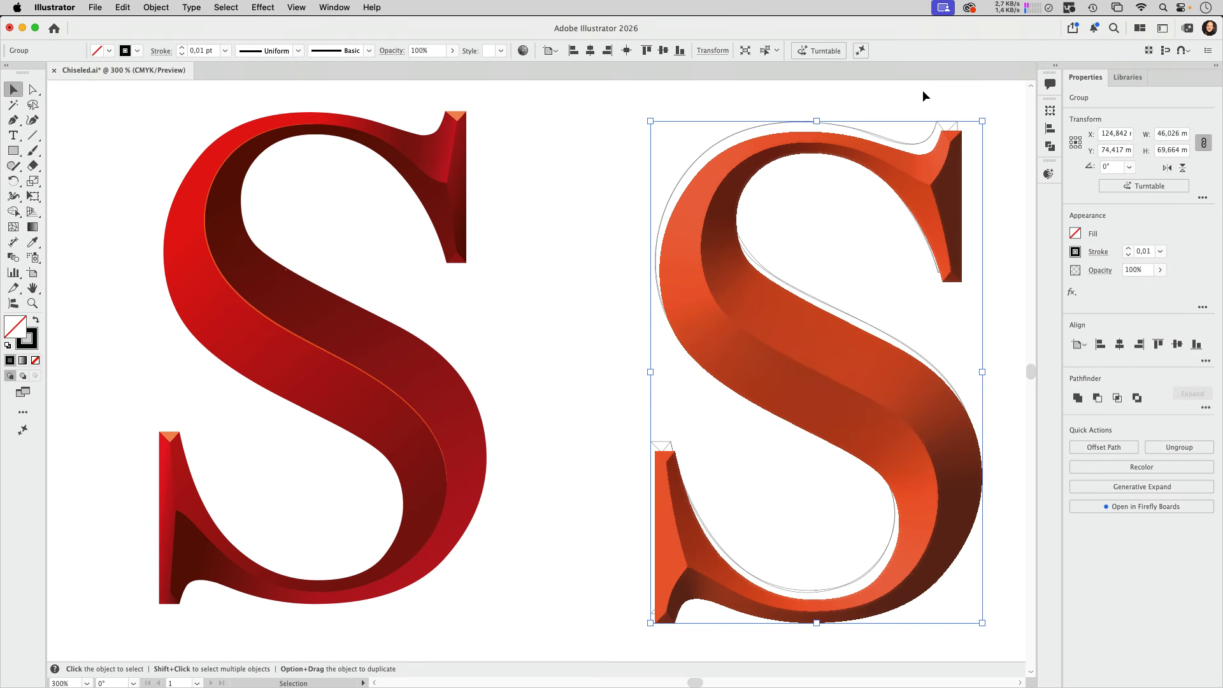